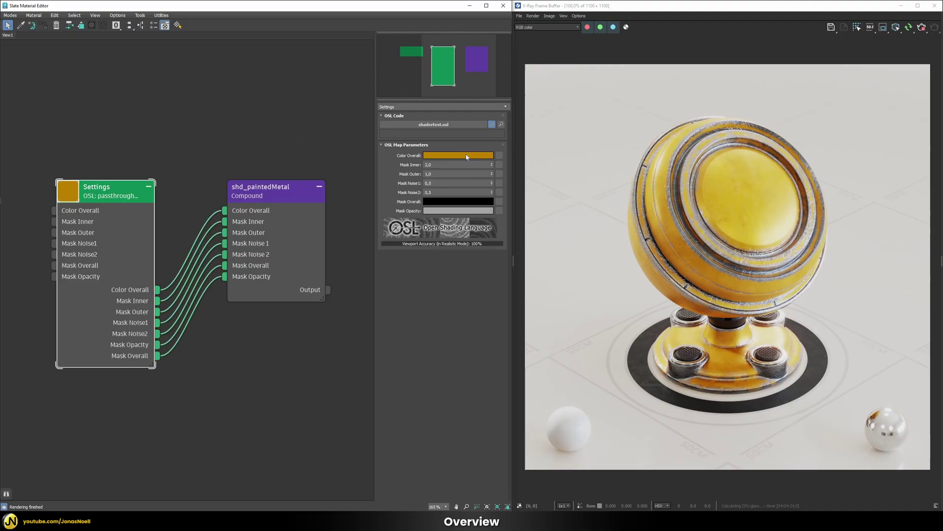
Step: Try blue and green hues for the Color Overall parameter and discard the change
left_click(462, 155)
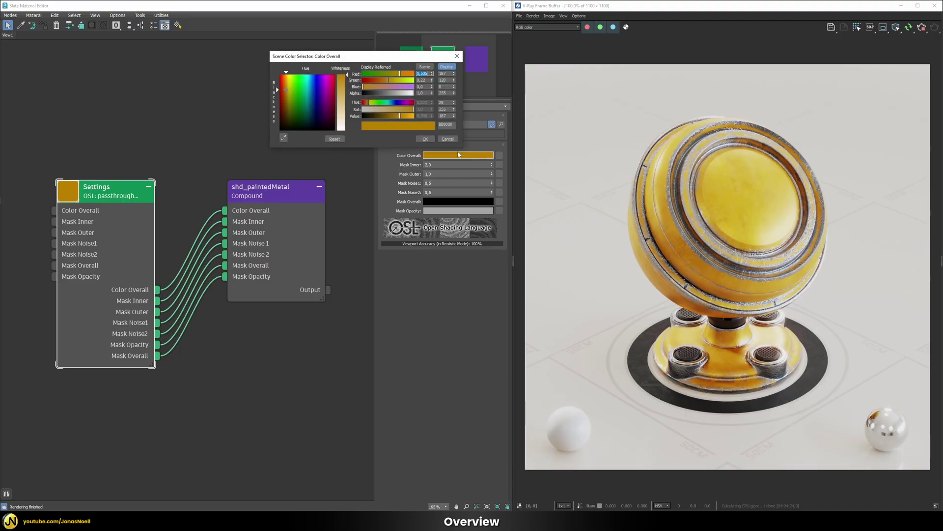
left_click(382, 103)
left_click(395, 103)
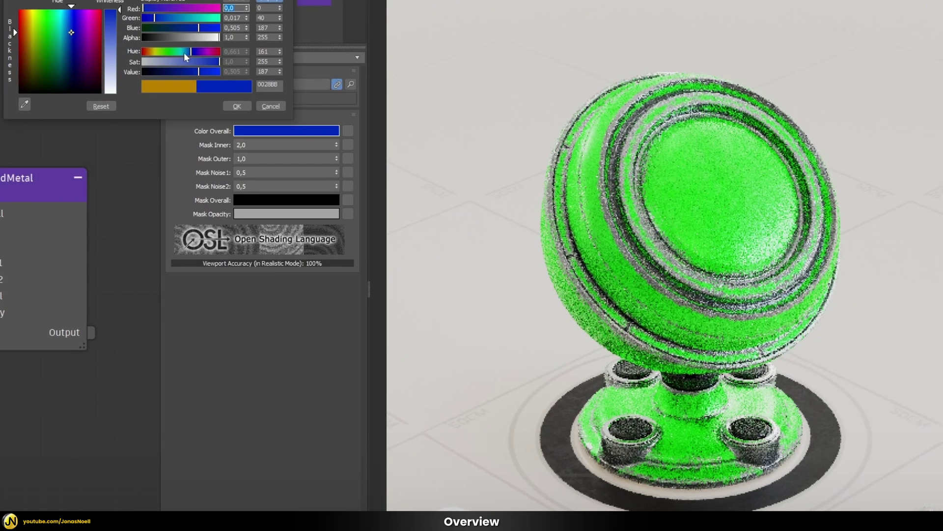
left_click(161, 51)
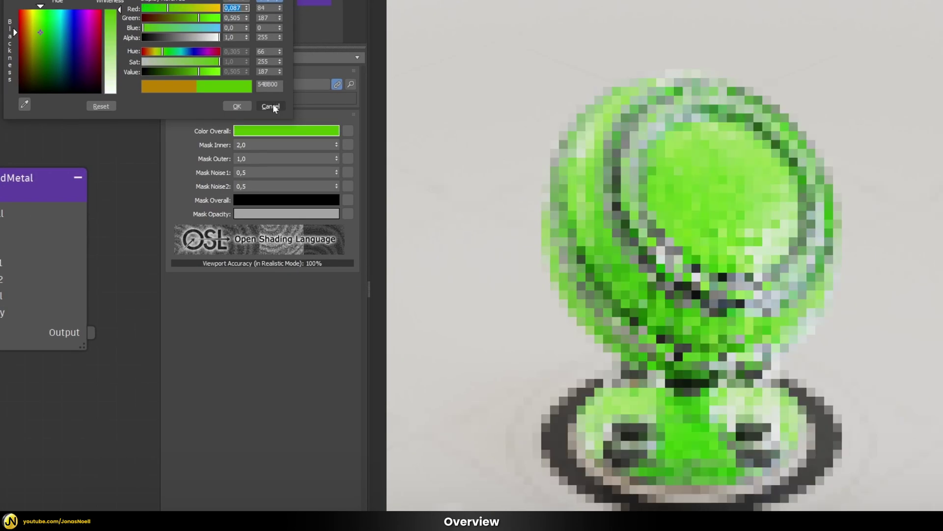
left_click(273, 105)
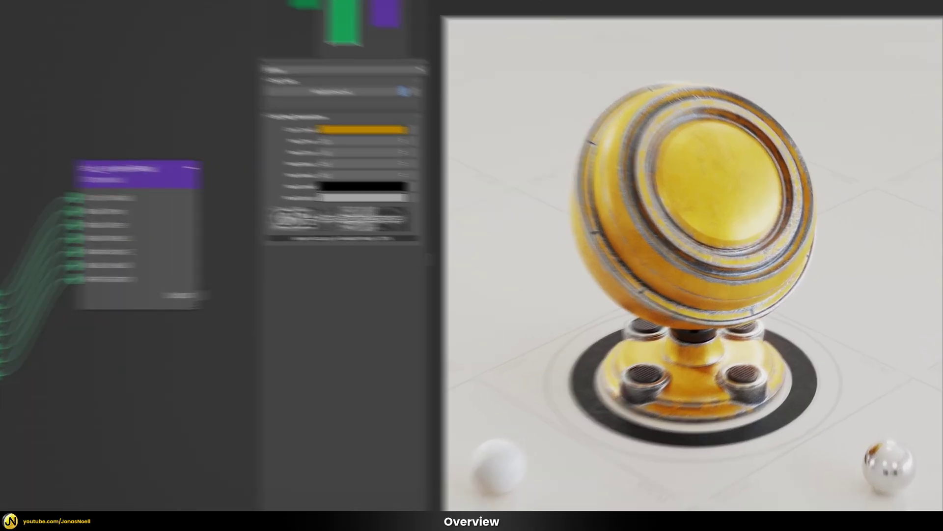
Step: Set the Mask Inner parameter of the Settings node to 4
left_click_drag(433, 165, 396, 164)
type("4")
key("Return")
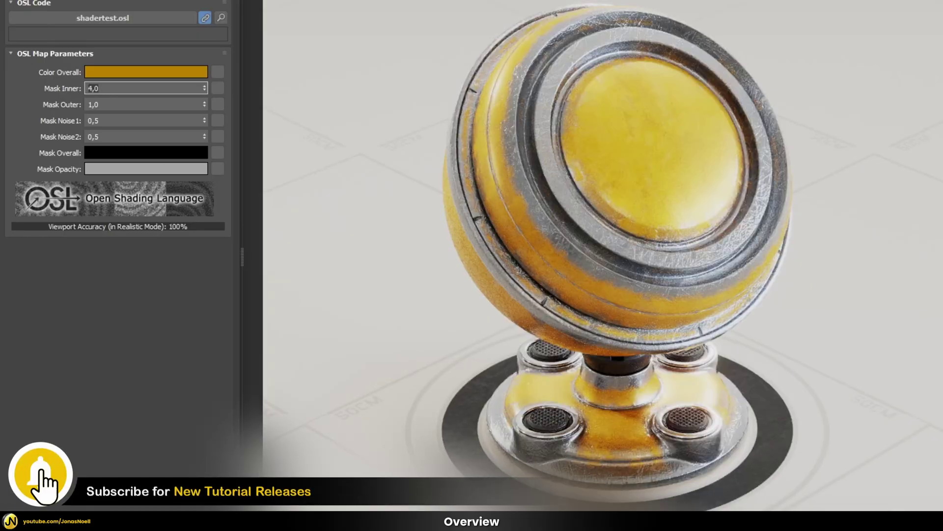
Step: Set both Mask Inner and Mask Outer to 0.5
type(",5")
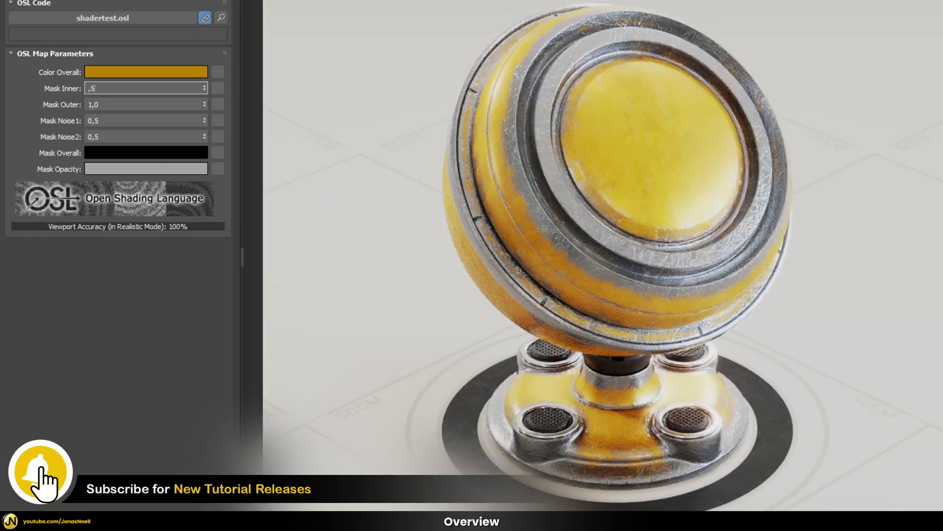
left_click_drag(108, 104, 66, 108)
type("0")
key("Return")
type(",5")
key("Return")
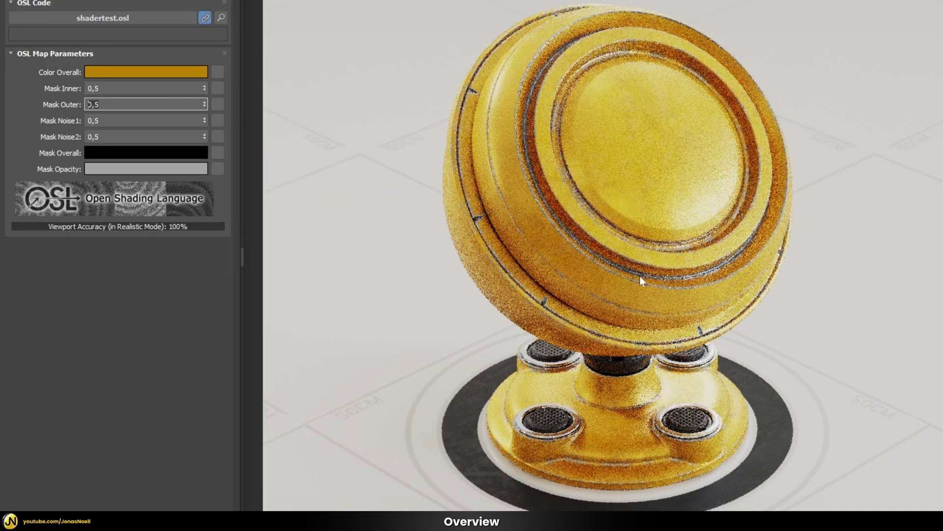
Step: Set both Mask Inner and Mask Outer to 1
type("1")
left_click_drag(106, 88, 84, 101)
key("Return")
type("1")
key("Return")
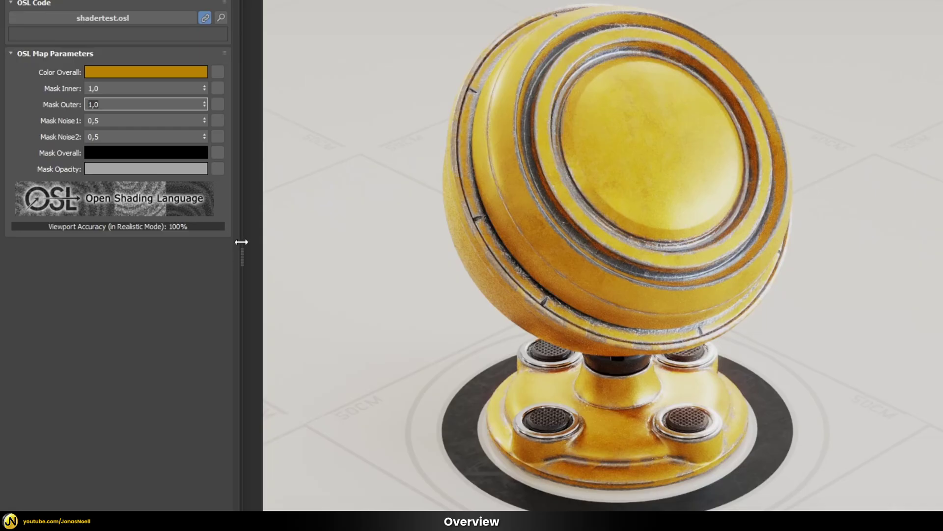
Step: Set Mask Noise1 and Mask Noise2 to 0
key("Tab")
key("Tab")
type("0")
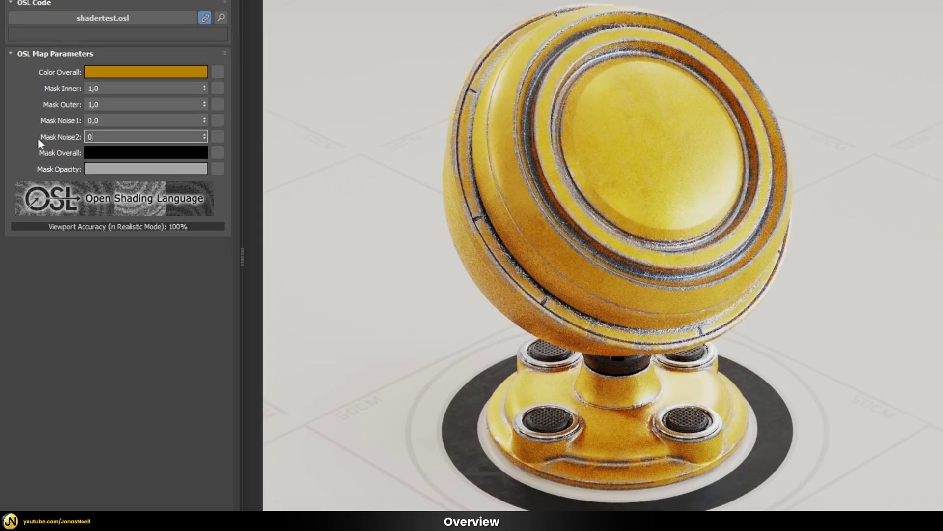
key("Return")
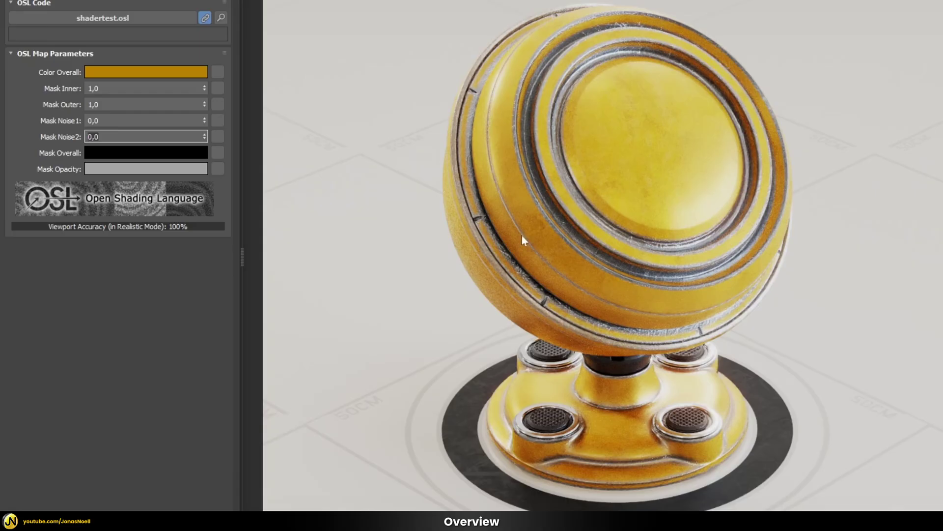
Step: Set Mask Inner to 2, and Mask Noise1 and Mask Noise2 to 0.5
left_click_drag(104, 89, 37, 88)
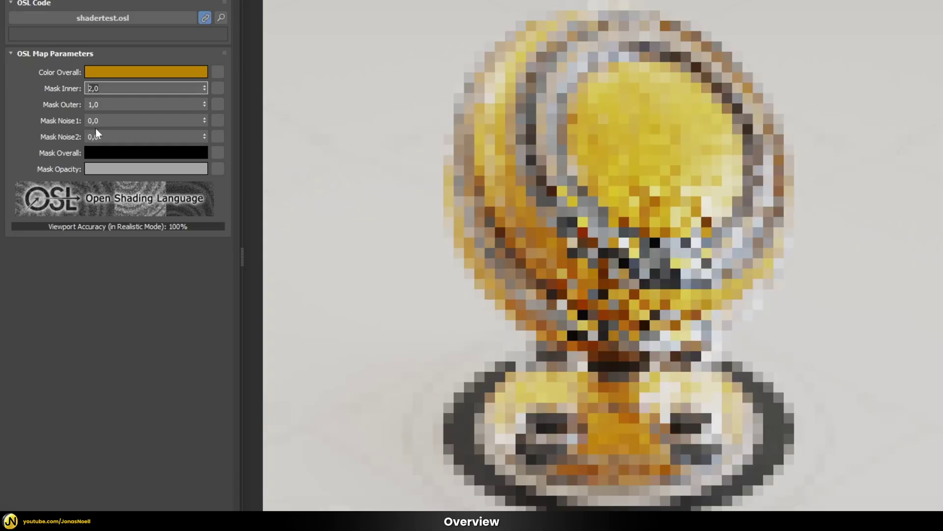
left_click_drag(112, 120, 84, 138)
type(",5,5")
key("Return")
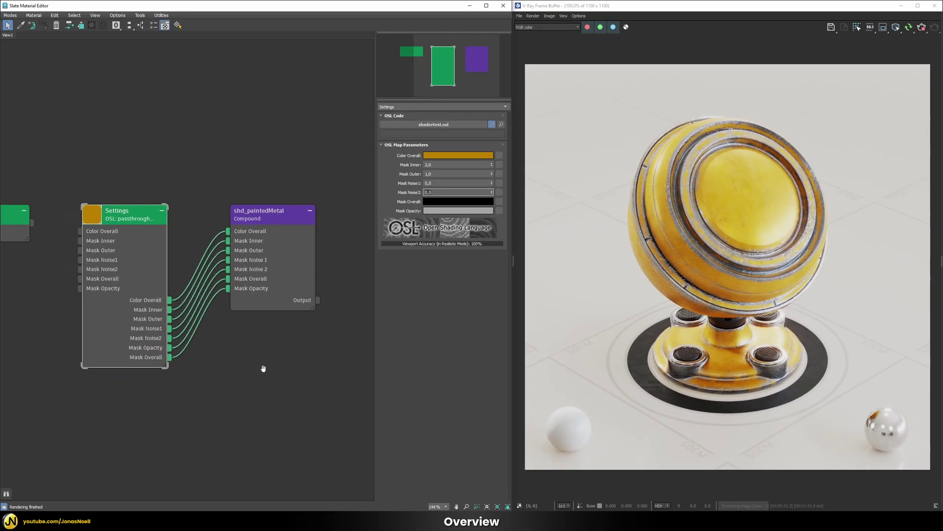
Step: Connect the texture VRayBitmap node's output to the Mask Overall input of the Settings node
middle_click_drag(263, 369, 300, 369)
scroll(300, 369, "down", 1)
middle_click_drag(204, 344, 219, 345)
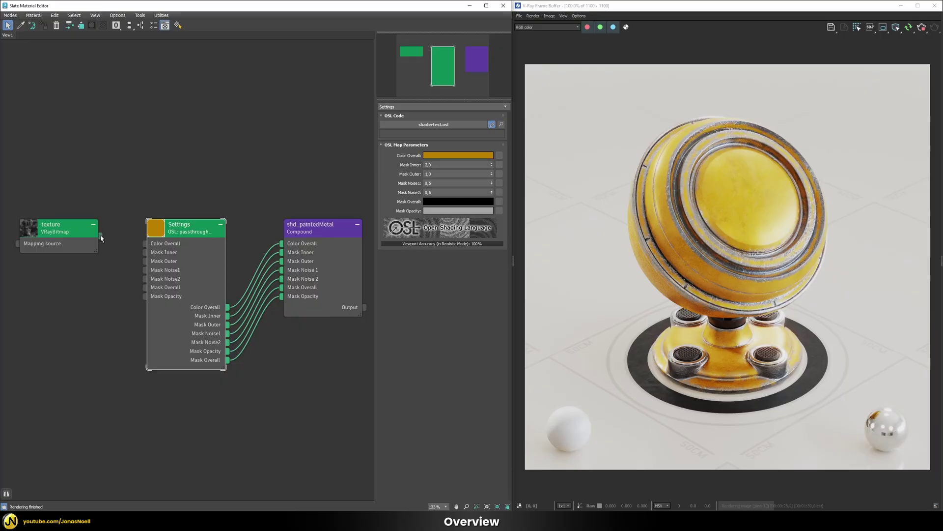
left_click_drag(130, 287, 147, 291)
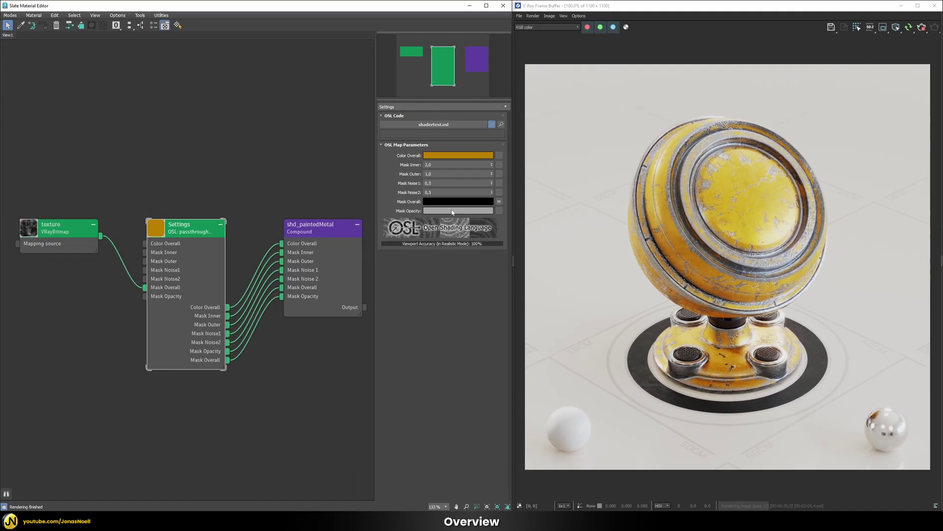
Step: Try a near-white Mask Opacity colour of value 243 and settle on a mid grey of value 143
left_click(452, 211)
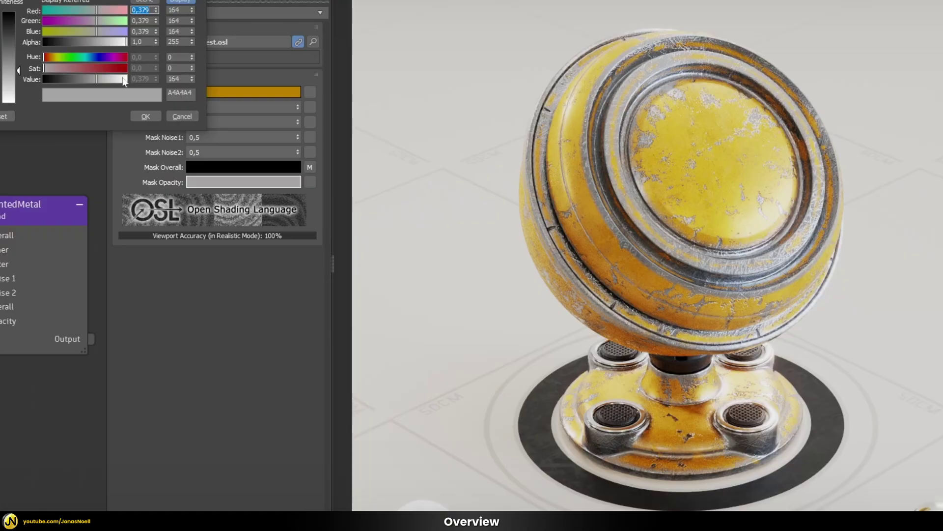
left_click(123, 80)
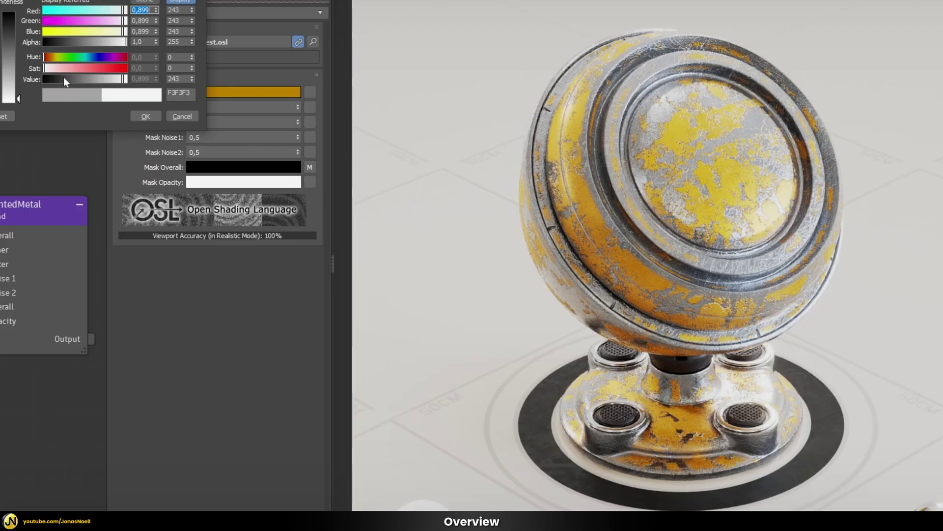
left_click(90, 79)
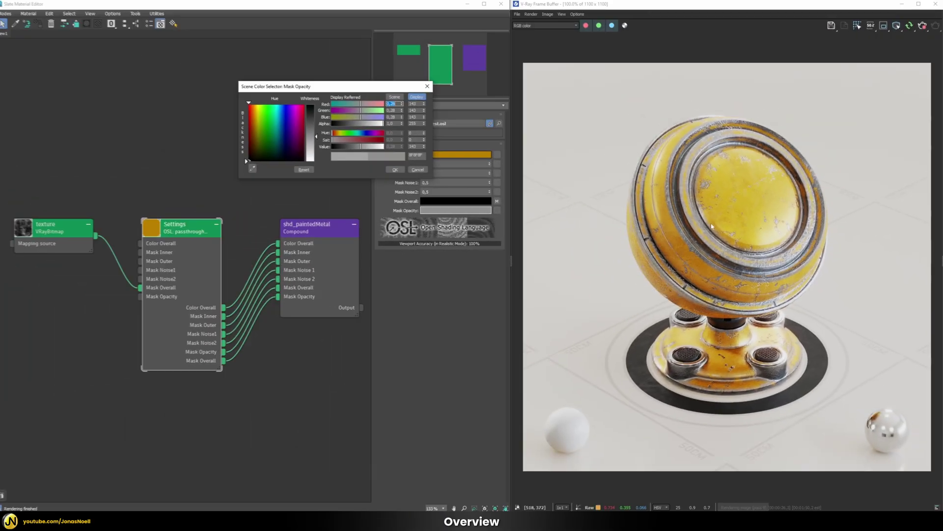
left_click(399, 170)
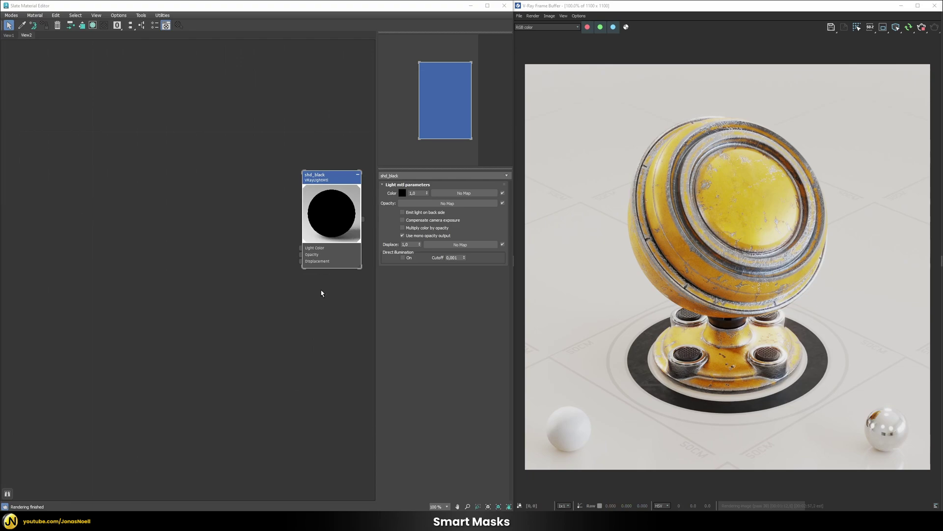
Step: Assign the shd_black material to the selection and load a general Composite map into its light color
right_click(329, 203)
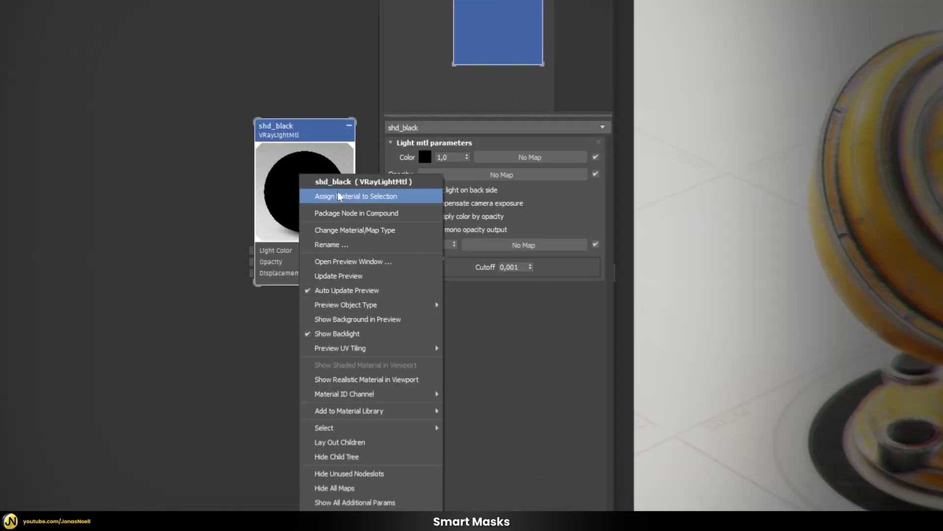
left_click(350, 215)
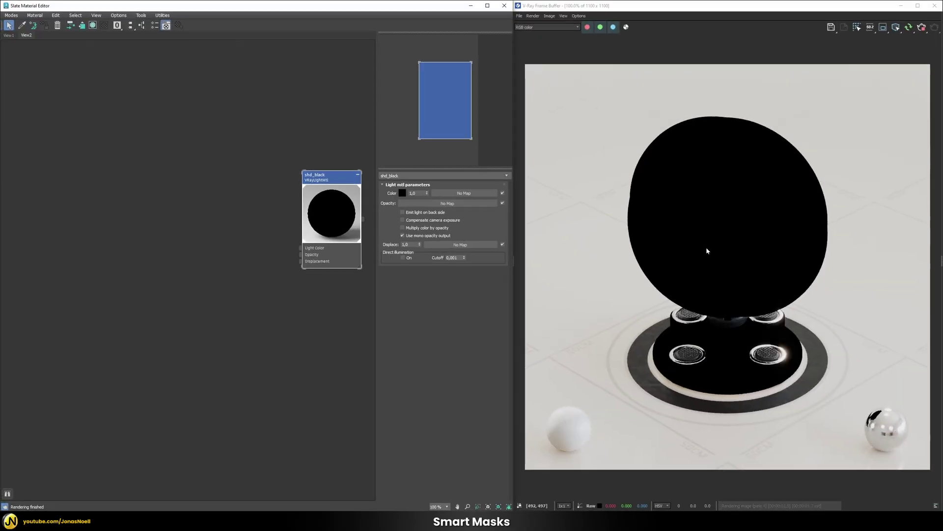
left_click(458, 194)
type("com")
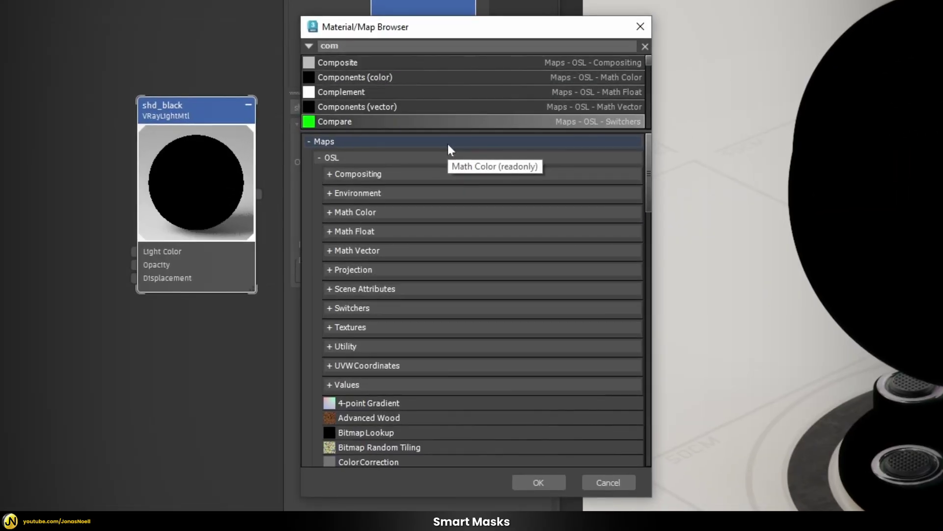
key("Down")
key("Down")
key("Up")
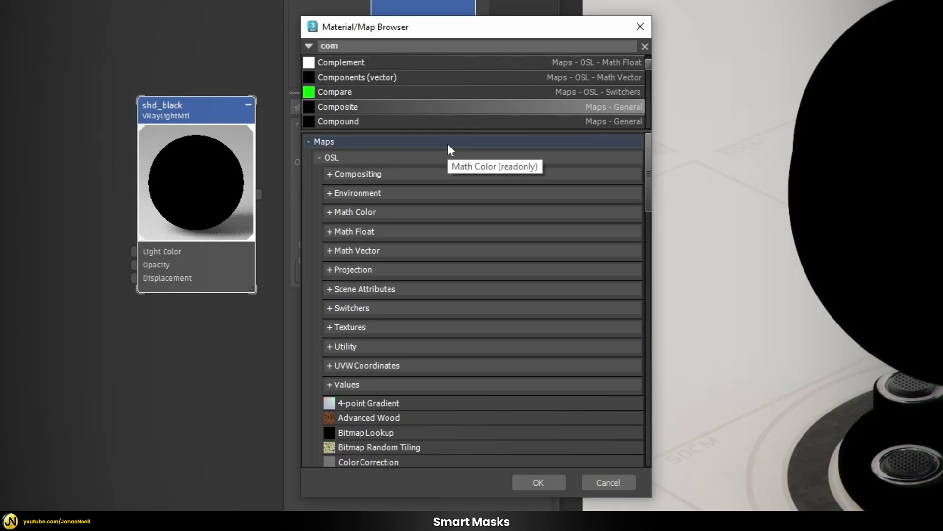
key("Return")
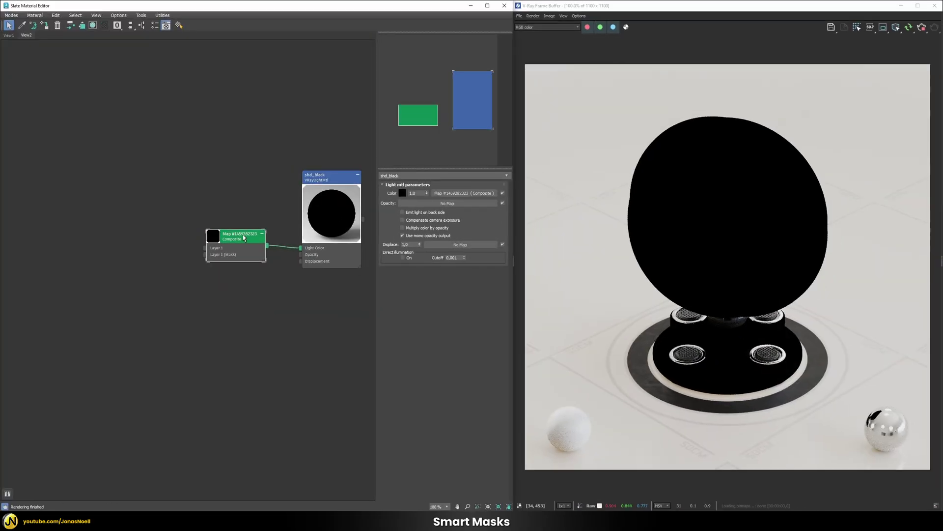
Step: Load a VRayDirt map into Layer 1 of the Composite map
left_click(458, 193)
left_click(399, 214)
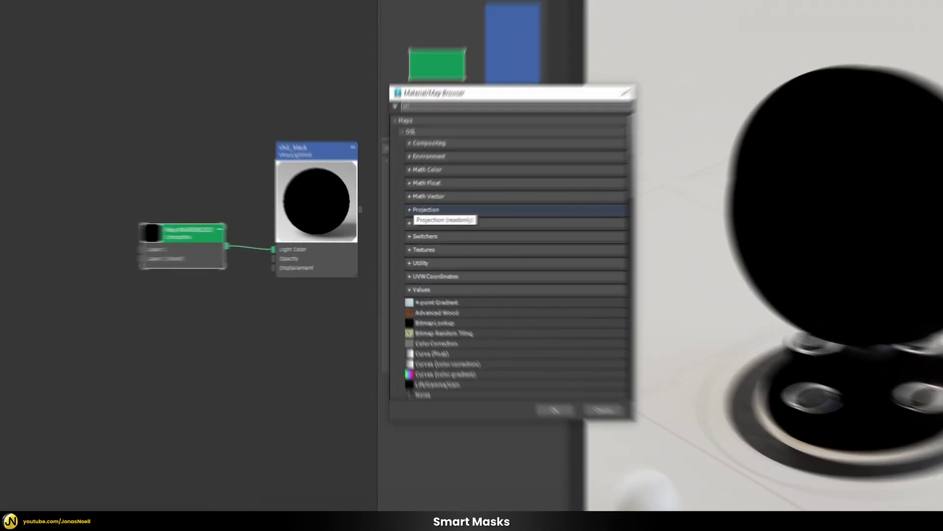
type("vrayd")
key("Down")
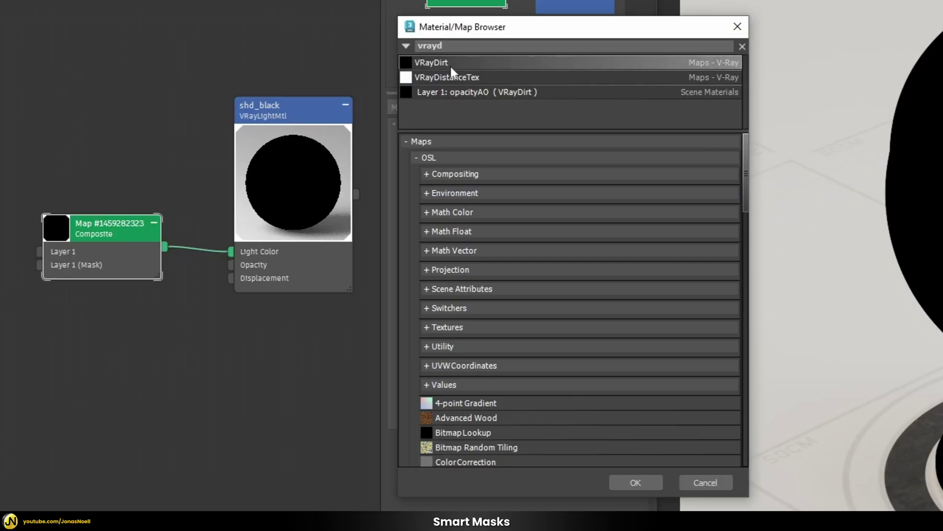
key("Return")
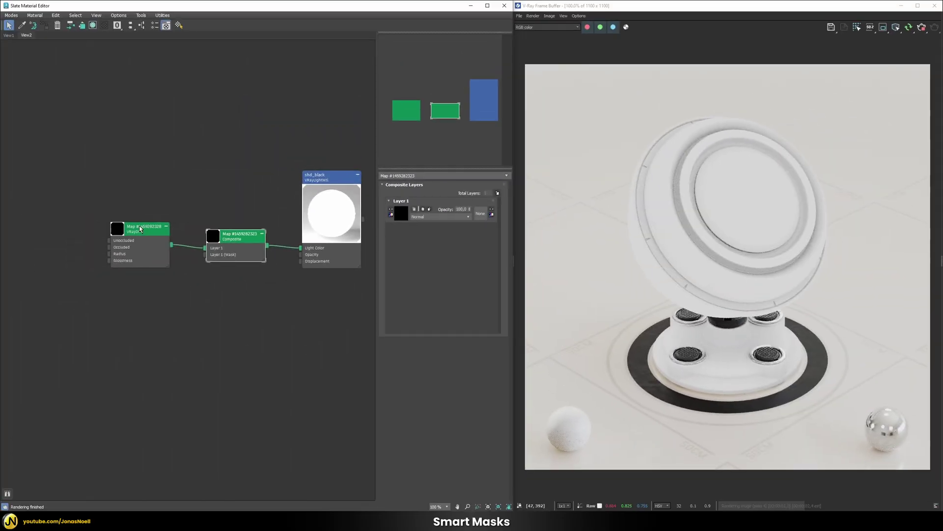
Step: Swap the occluded and unoccluded colors of the VRayDirt map and reduce its radius
left_click(43, 240)
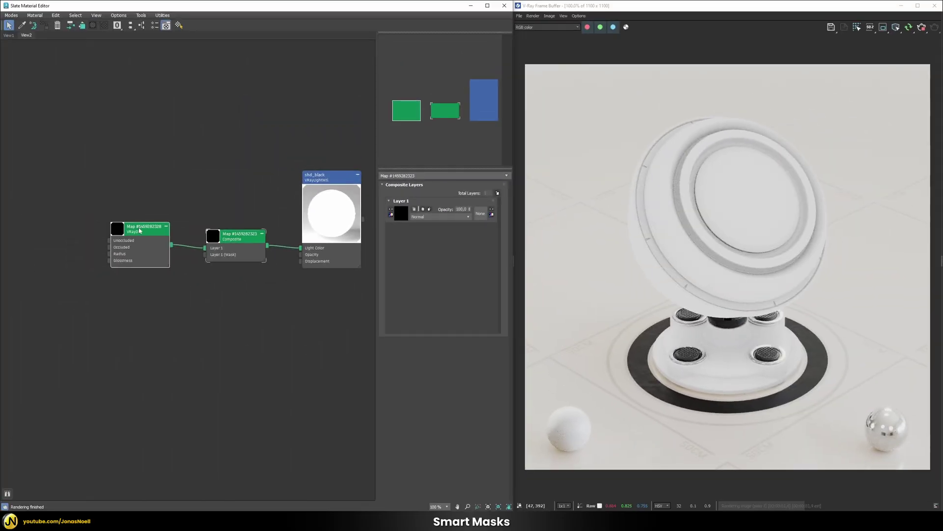
double_click(129, 239)
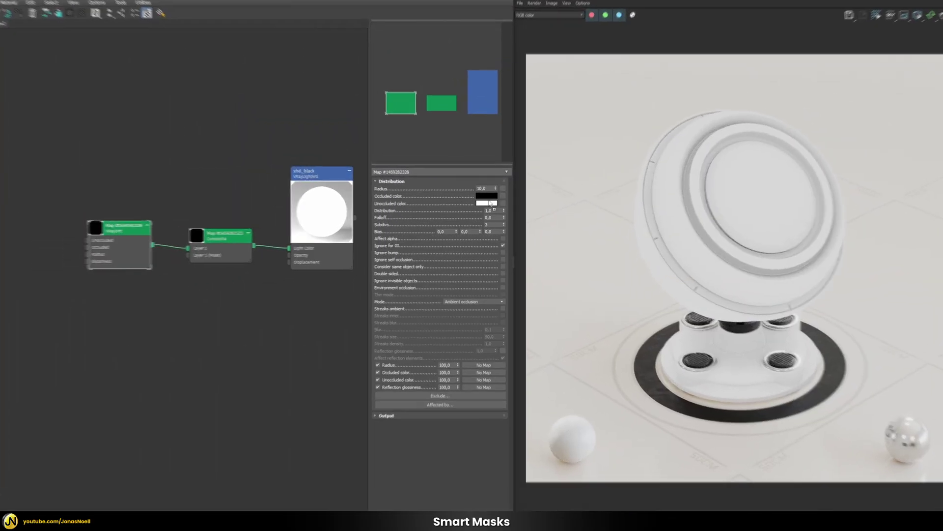
left_click_drag(486, 196, 489, 203)
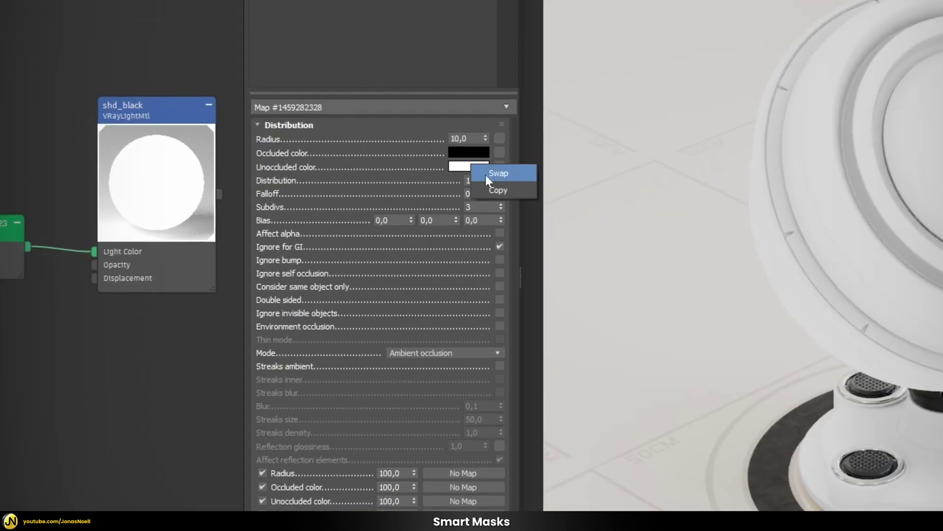
left_click(498, 207)
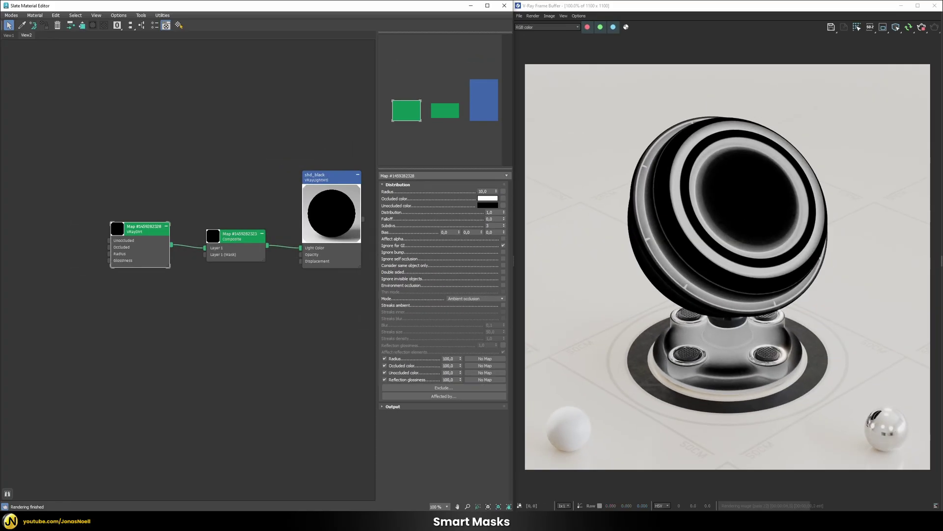
type("1")
key("Return")
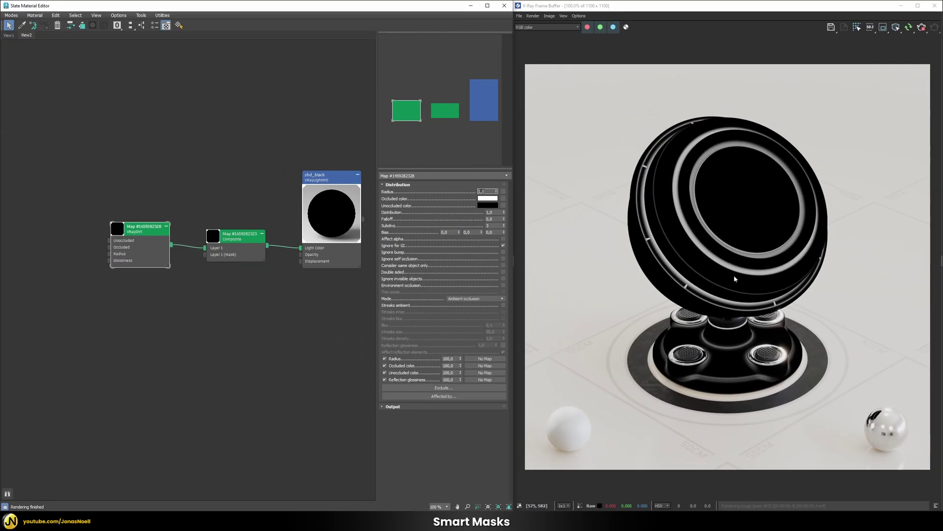
Step: Set the Composite map's Layer 1 opacity to 0 and add a second layer containing a VRayDirt map
left_click(249, 230)
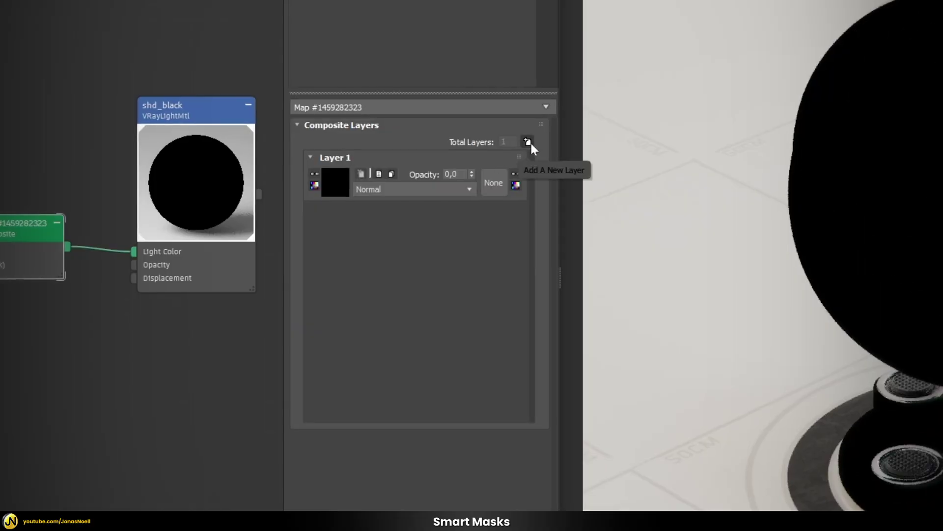
left_click(497, 193)
left_click(336, 180)
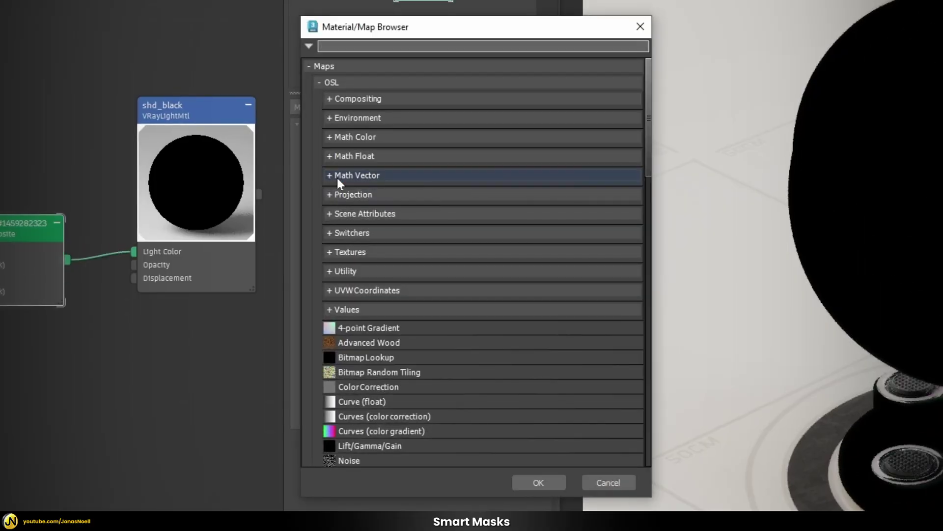
type("Vraydi")
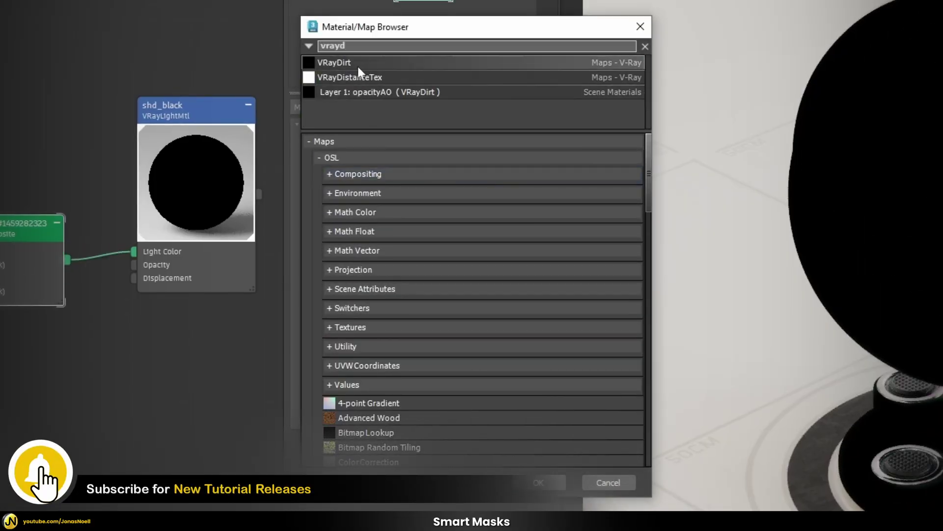
double_click(358, 66)
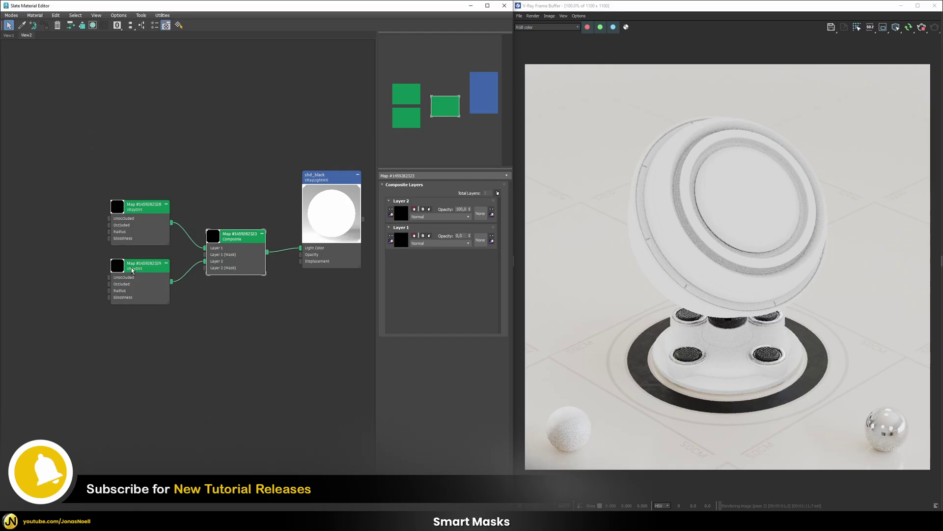
Step: Swap the occluded and unoccluded colors of the second VRayDirt map and set its radius to 1
double_click(146, 269)
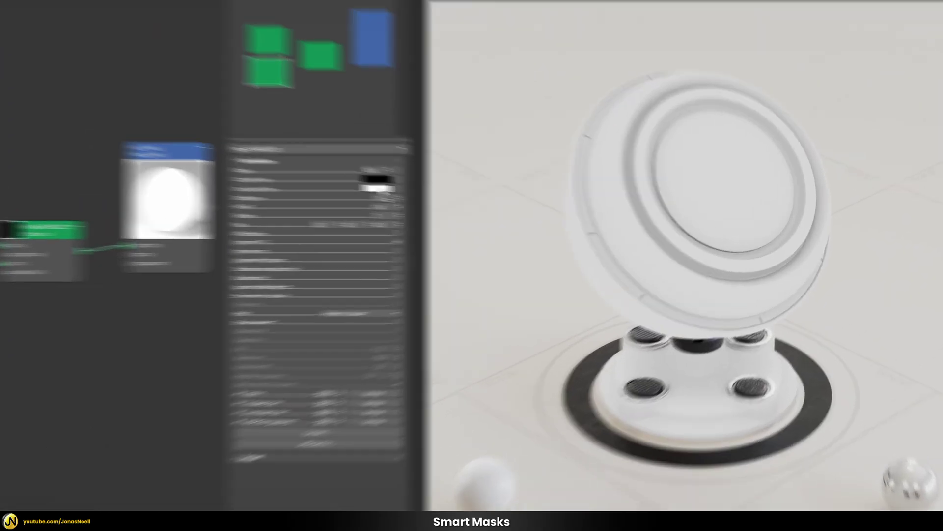
right_click(492, 206)
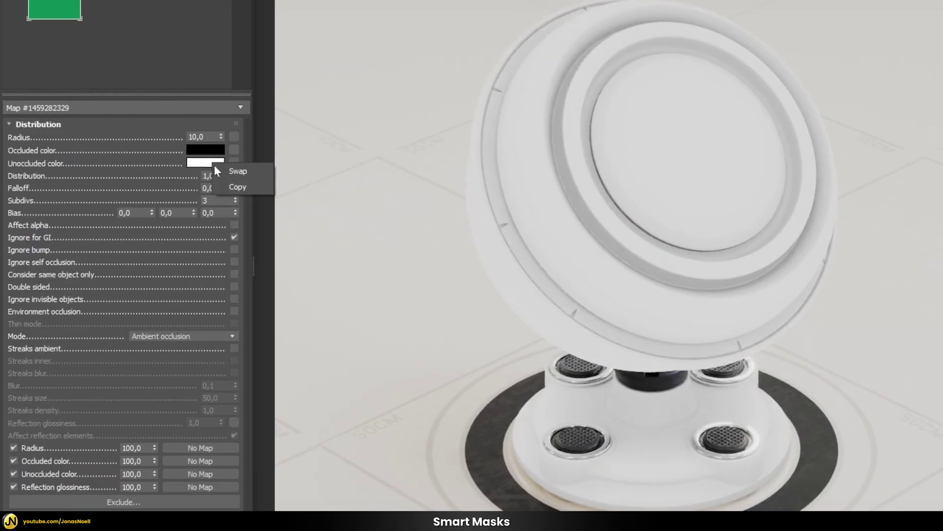
left_click(505, 209)
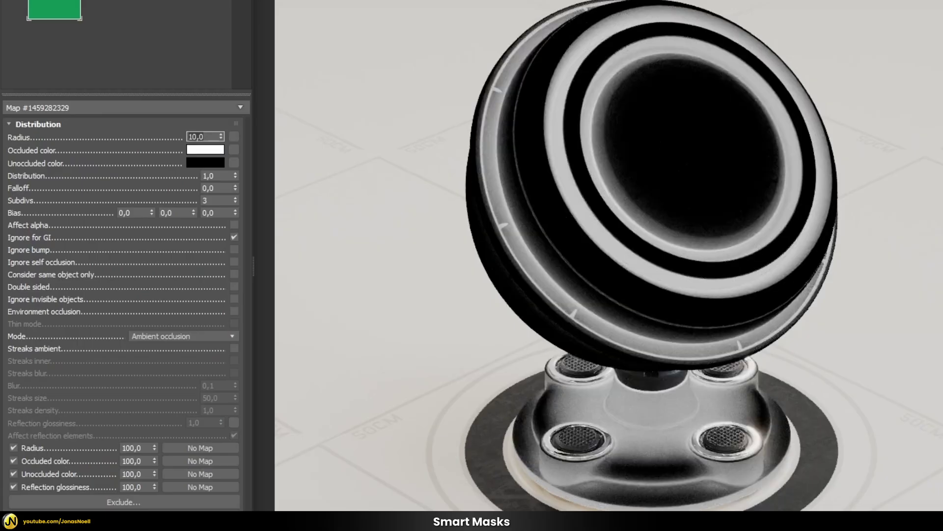
type("1")
key("Return")
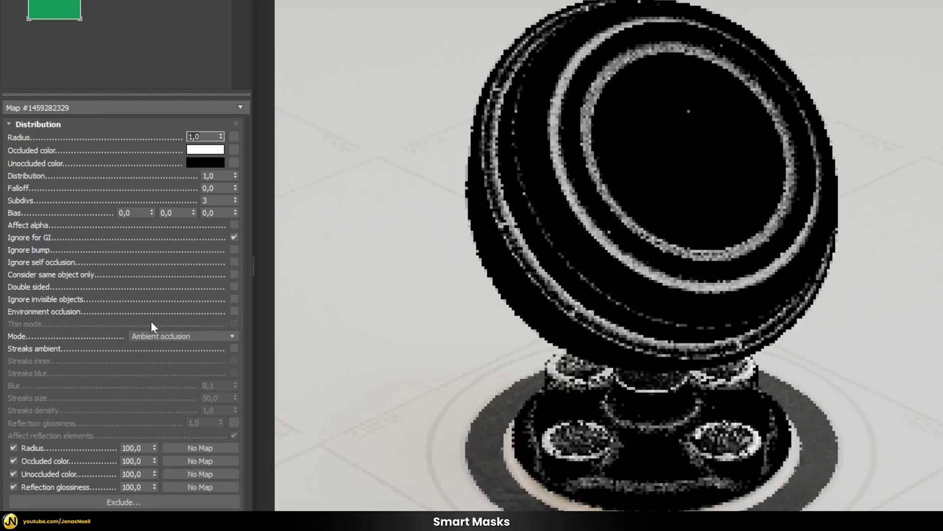
Step: Change the second VRayDirt map's mode to Inner occlusion and set its radius to 0.5
left_click(149, 334)
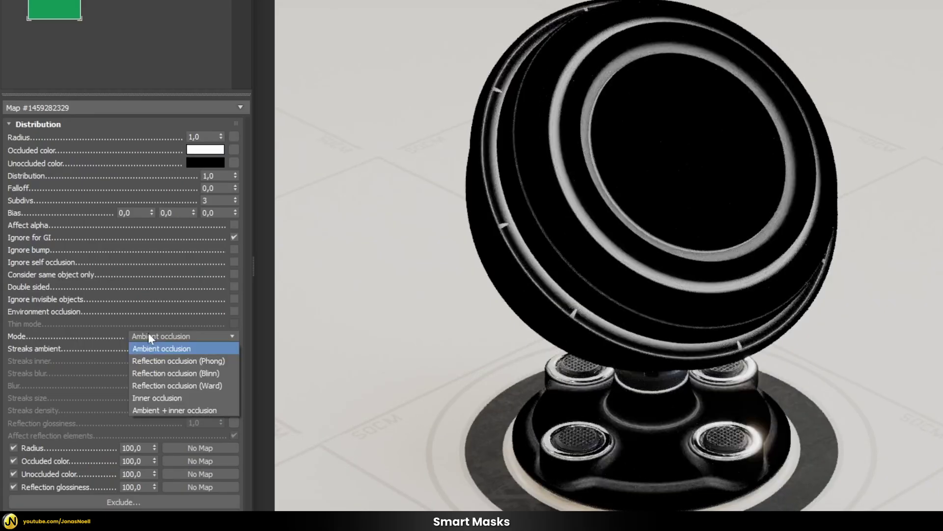
left_click(151, 397)
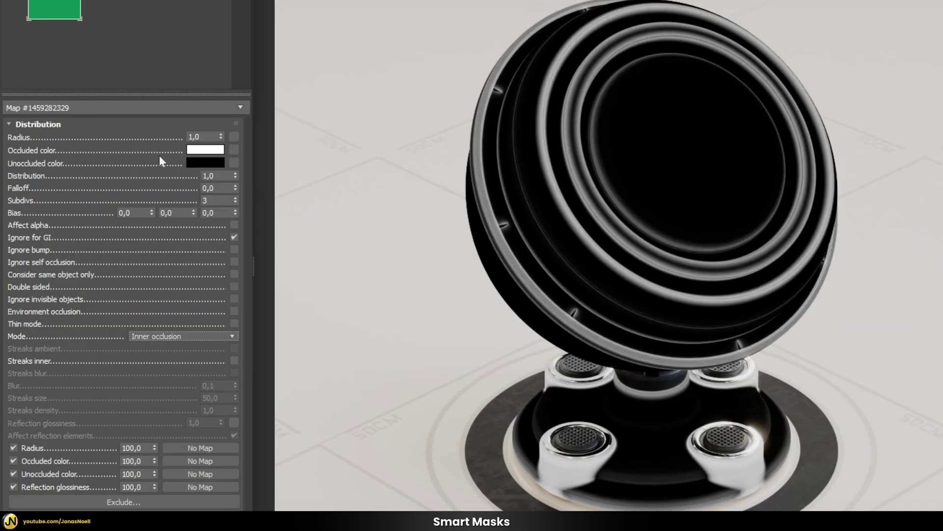
double_click(196, 137)
type("0,5")
key("Return")
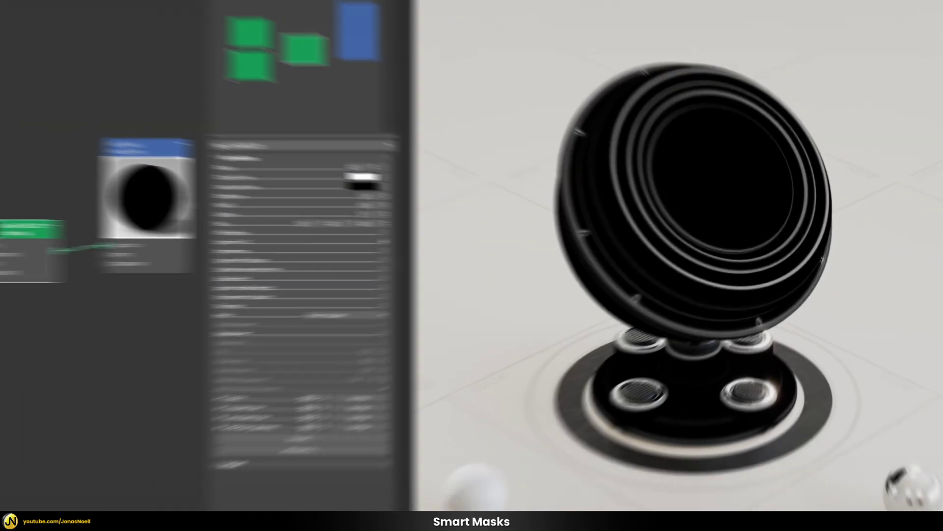
Step: Set the Composite map's Layer 2 blending mode to Screen and Layer 1's opacity to 100
double_click(243, 239)
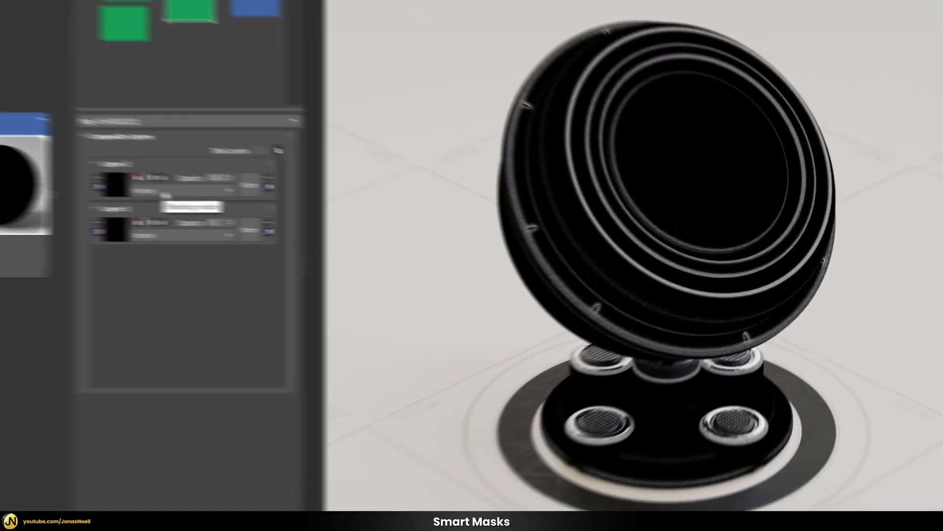
left_click(428, 217)
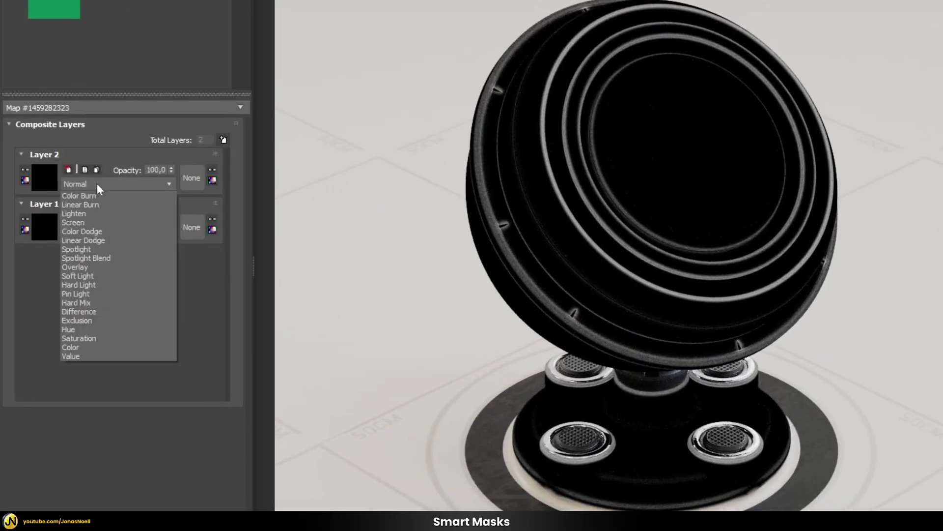
left_click(85, 277)
double_click(154, 219)
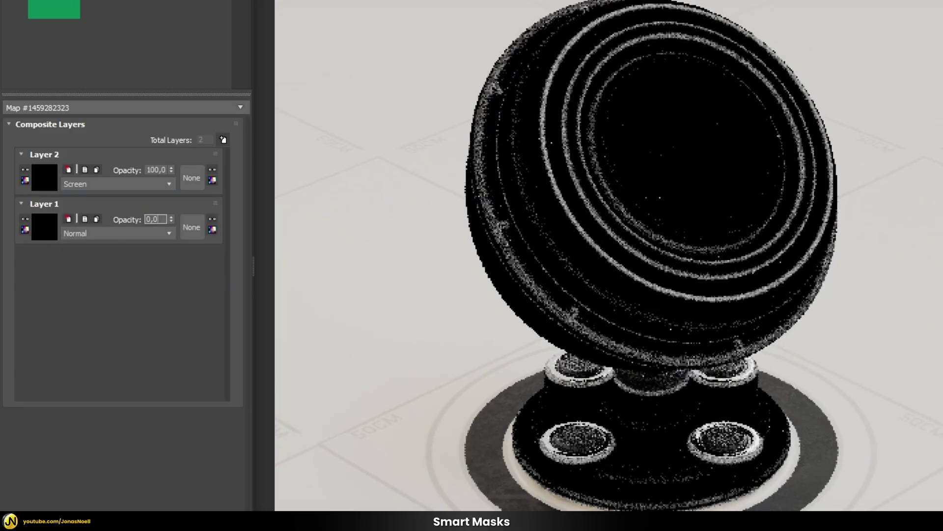
type("1")
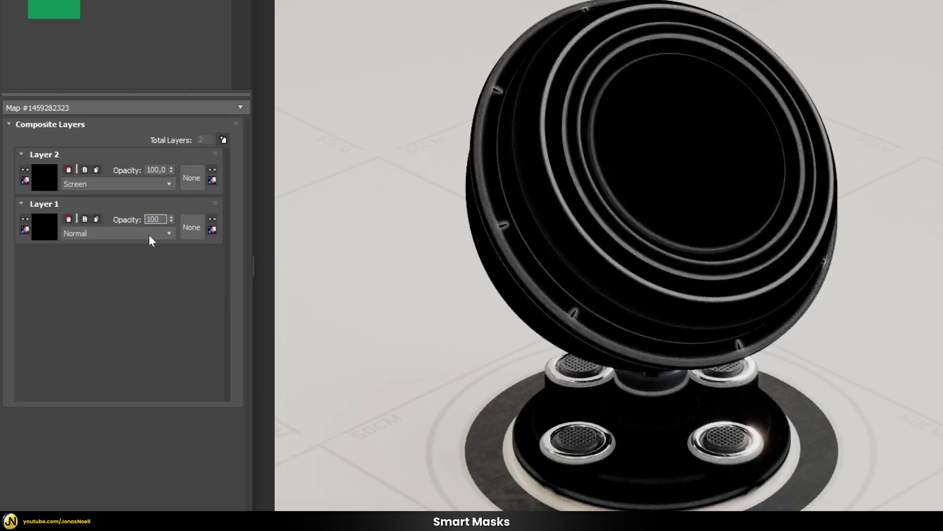
key("Return")
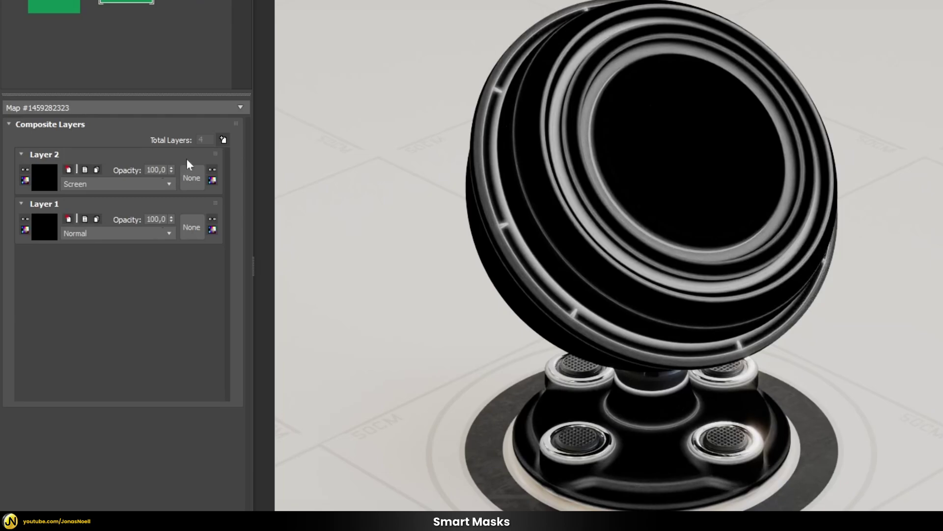
Step: Add a third layer to the Composite map and load a general Noise map into it
left_click(221, 140)
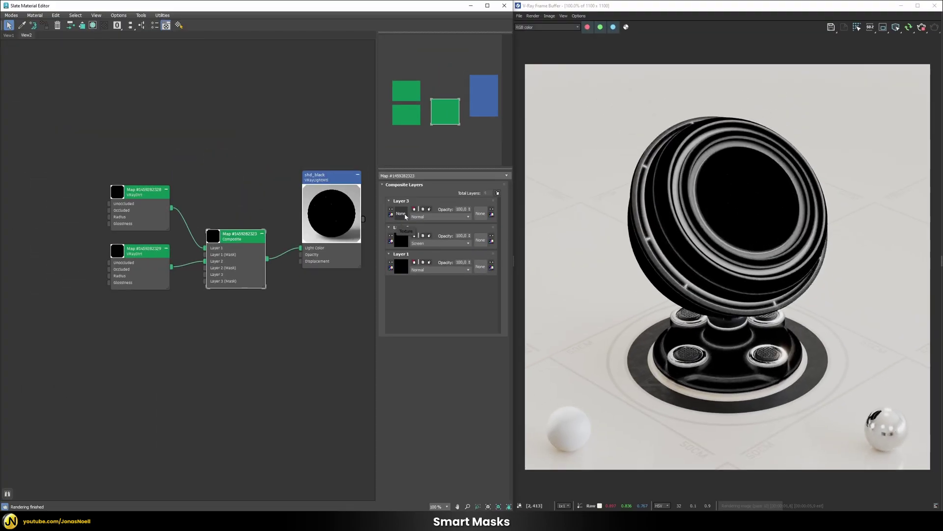
left_click(68, 182)
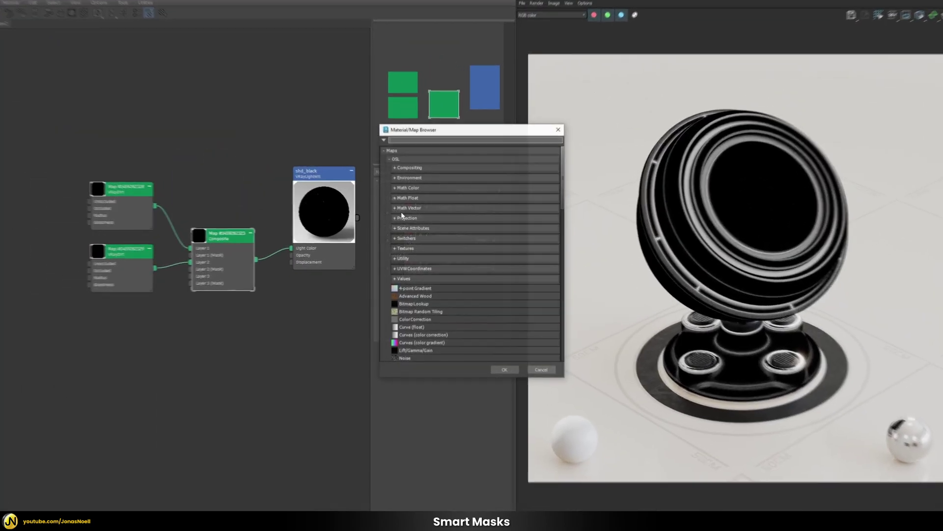
type("noise")
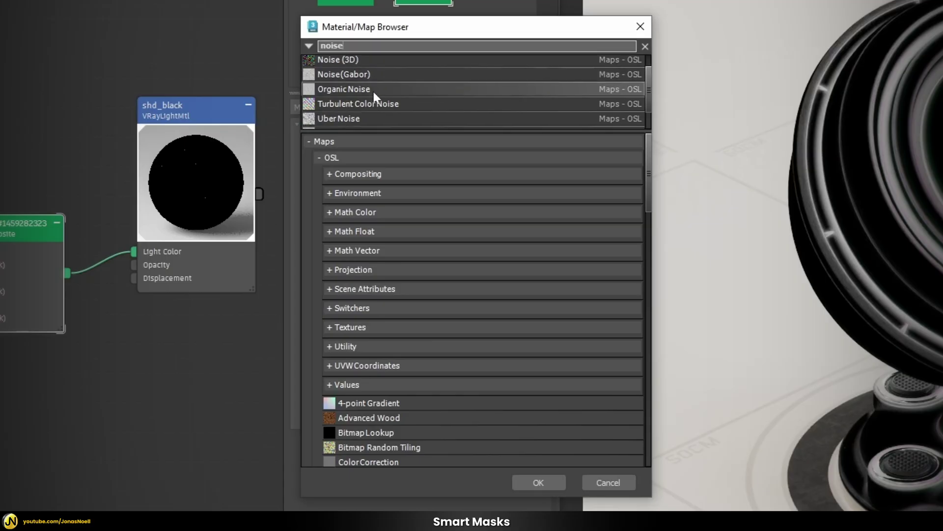
scroll(373, 91, "down", 1)
double_click(344, 119)
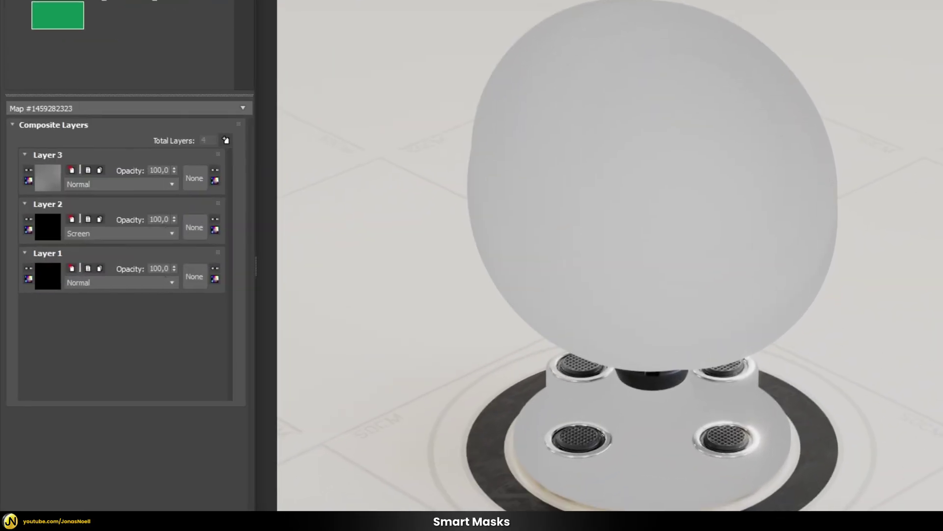
Step: Set the Layer 3 Noise map's size to 2.5, with a high threshold of 0.6 and a low threshold of 0.4
double_click(138, 307)
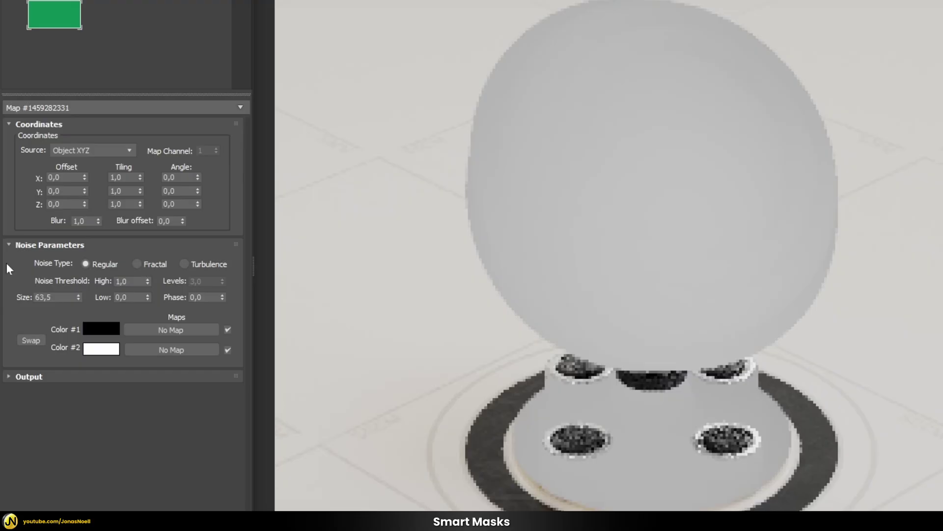
double_click(67, 298)
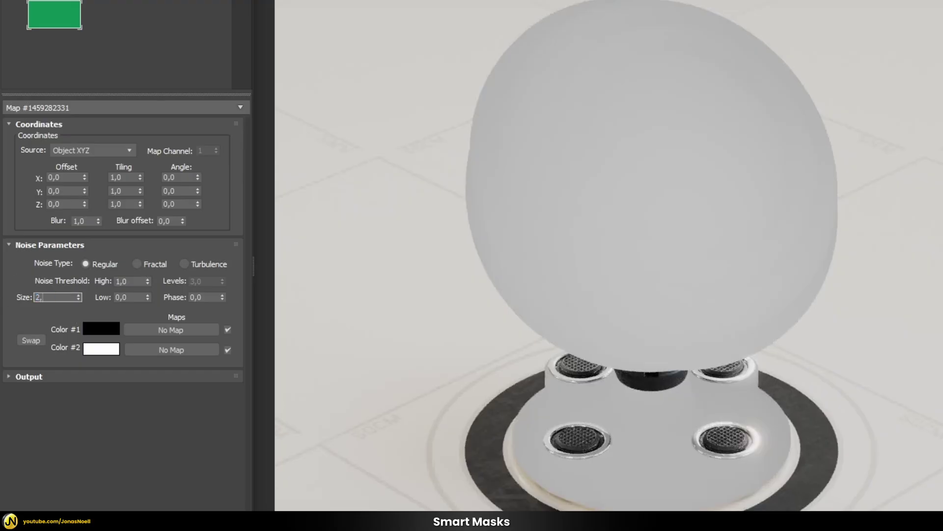
type("2,5")
key("Return")
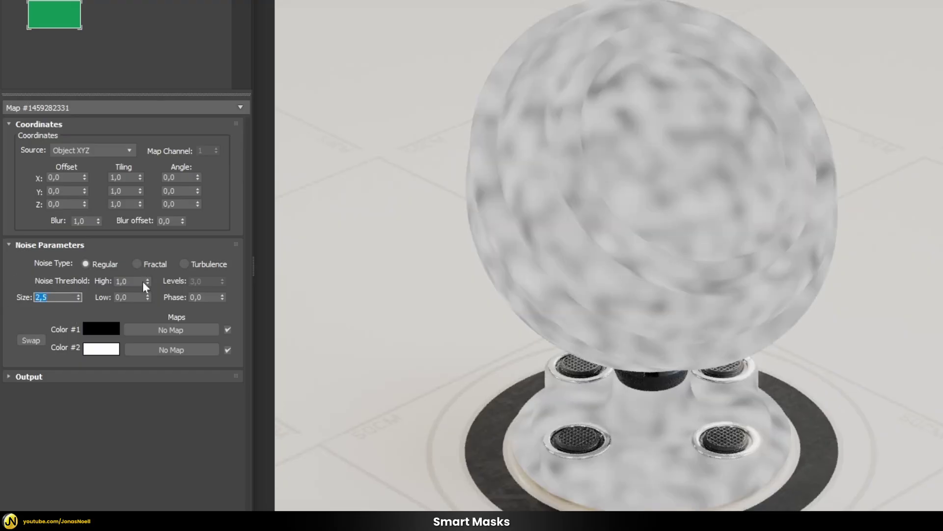
left_click_drag(130, 282, 44, 285)
type(",6")
key("Return")
left_click_drag(128, 296, 3, 296)
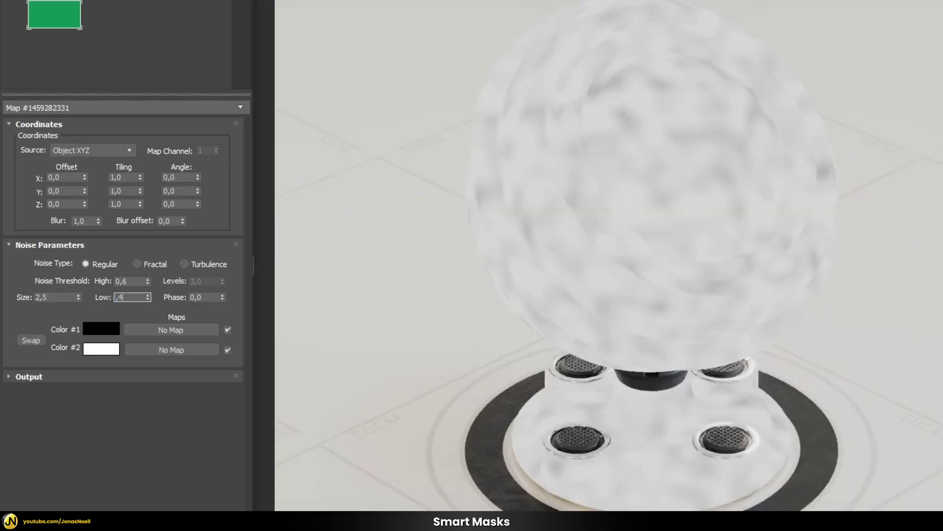
type(",4")
key("Return")
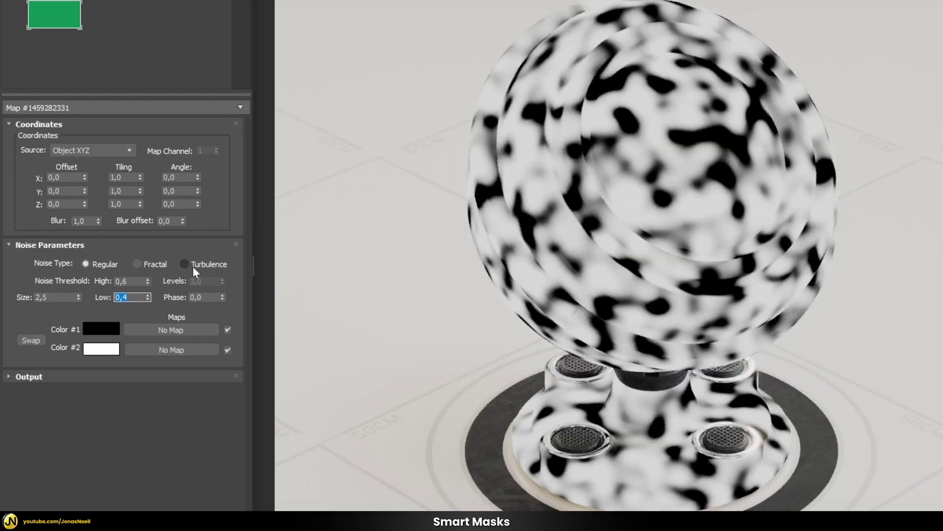
Step: Switch the Layer 3 Noise map's type to Fractal and set its levels to 10
left_click(139, 264)
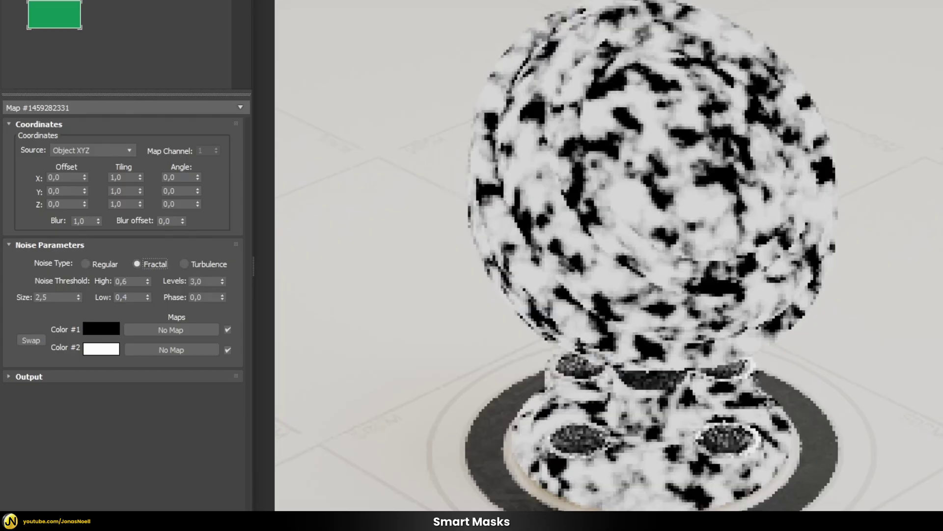
left_click_drag(206, 281, 142, 282)
type("10")
key("Return")
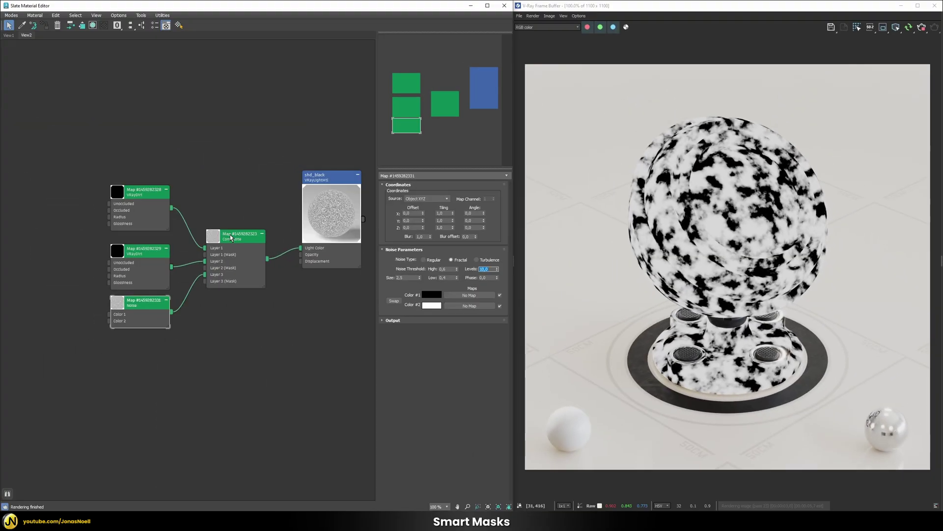
Step: Set the Composite map's Layer 3 blending mode to Multiply
left_click(232, 237)
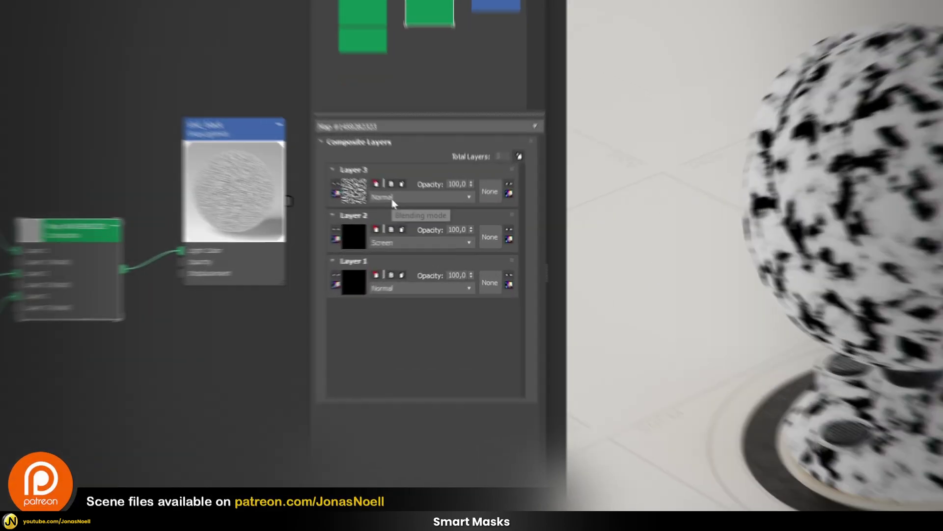
left_click(428, 216)
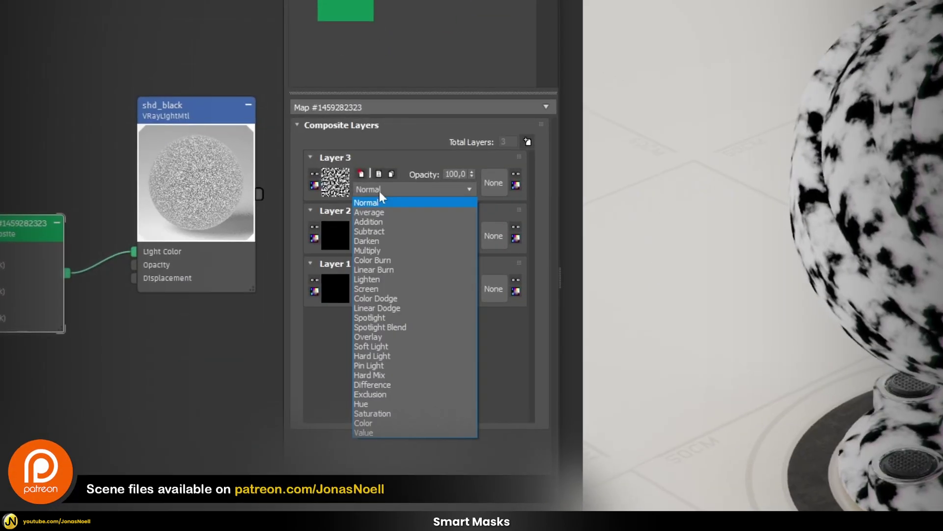
left_click(372, 250)
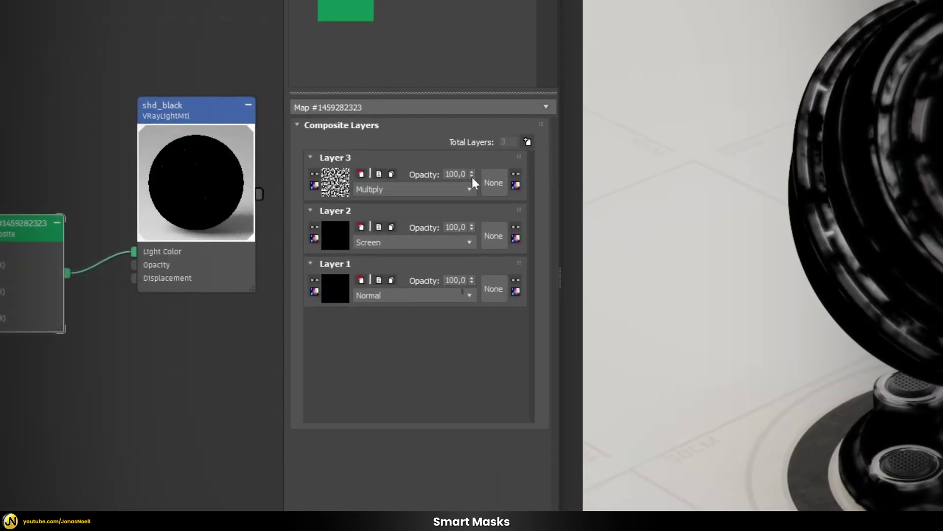
Step: Set Layer 3's opacity to 0 and add a fourth Composite layer containing a general Noise map
right_click(469, 210)
left_click(528, 142)
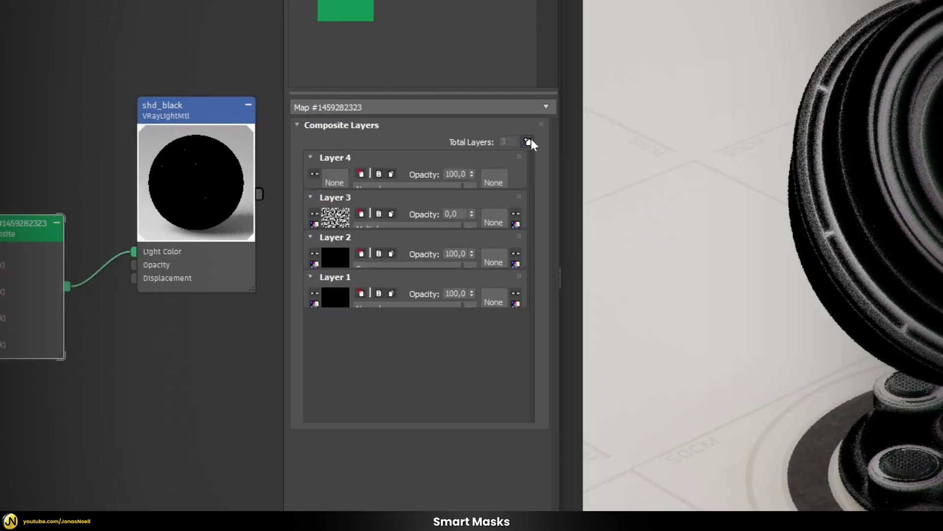
left_click(334, 177)
type("noise")
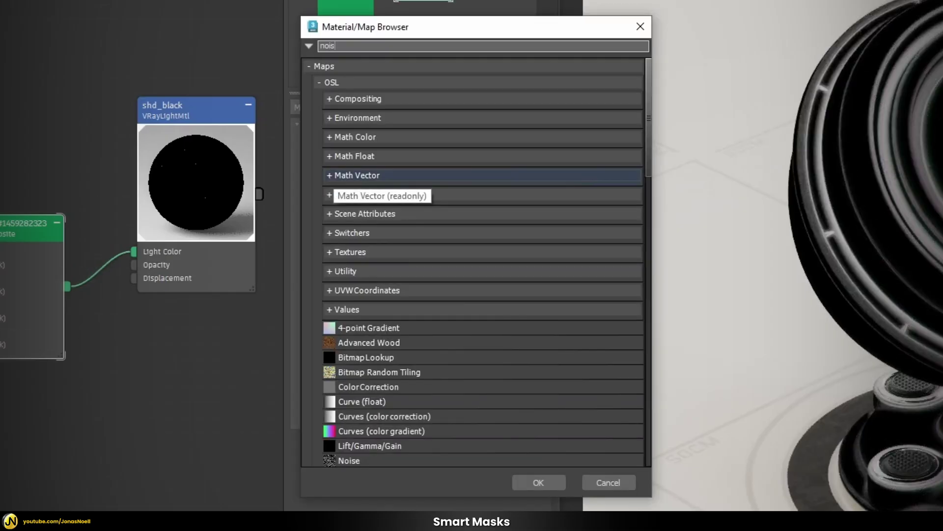
key("Down")
key("Down")
key("Down")
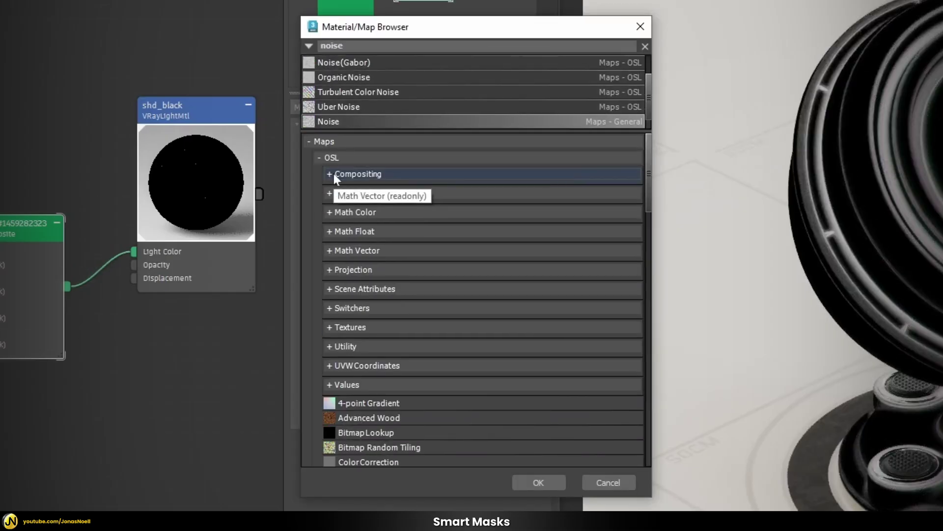
key("Return")
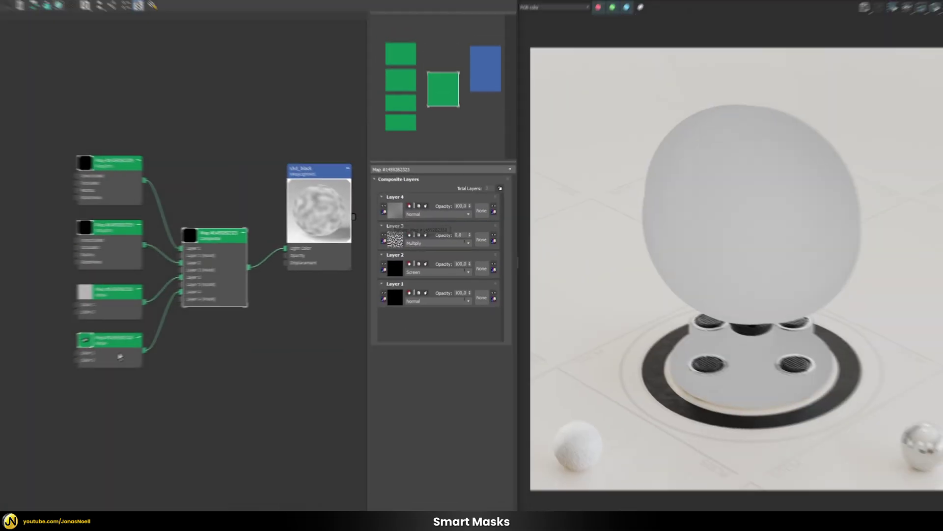
Step: Configure the Layer 4 Noise map as Turbulence with size 2 and 10 levels
double_click(119, 344)
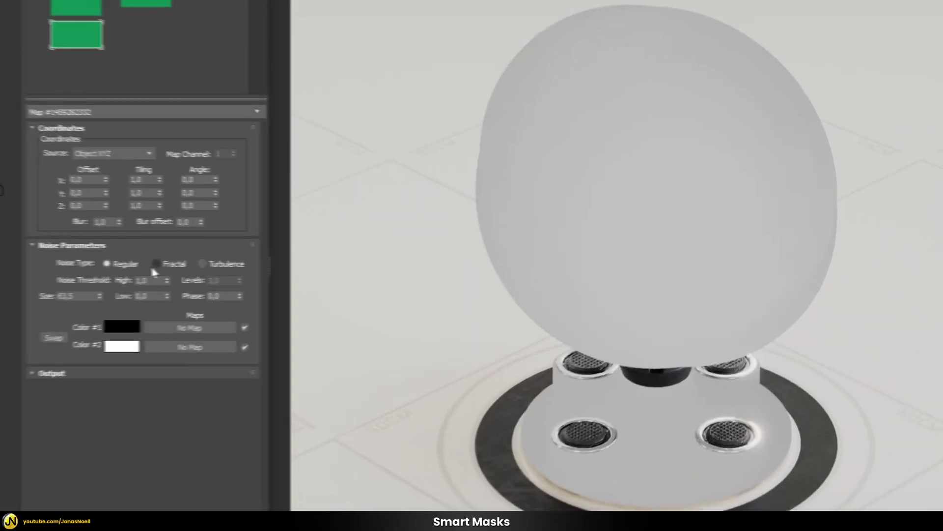
left_click(202, 263)
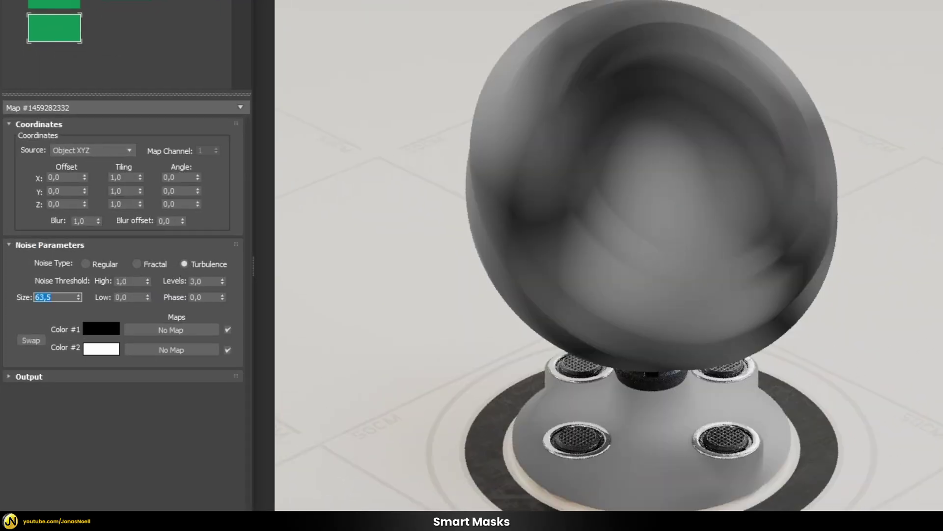
type("2")
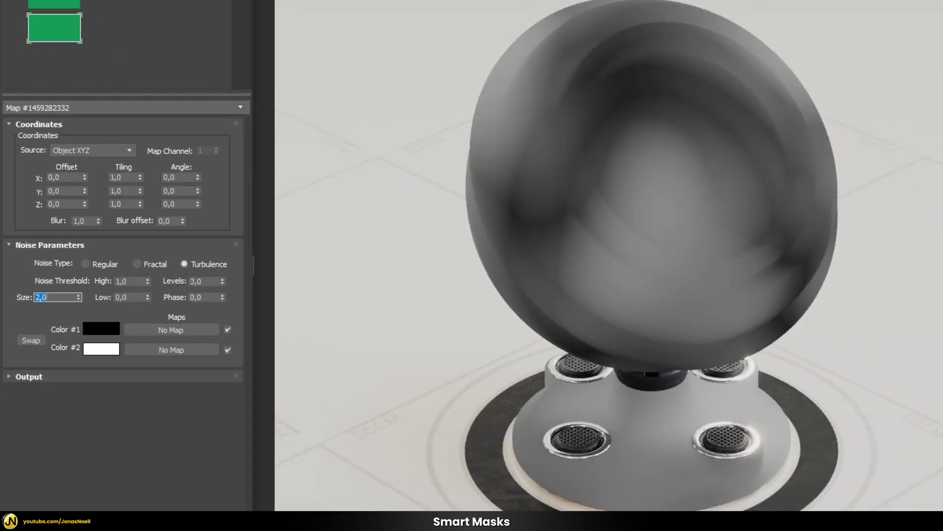
left_click_drag(203, 282, 105, 276)
type("10")
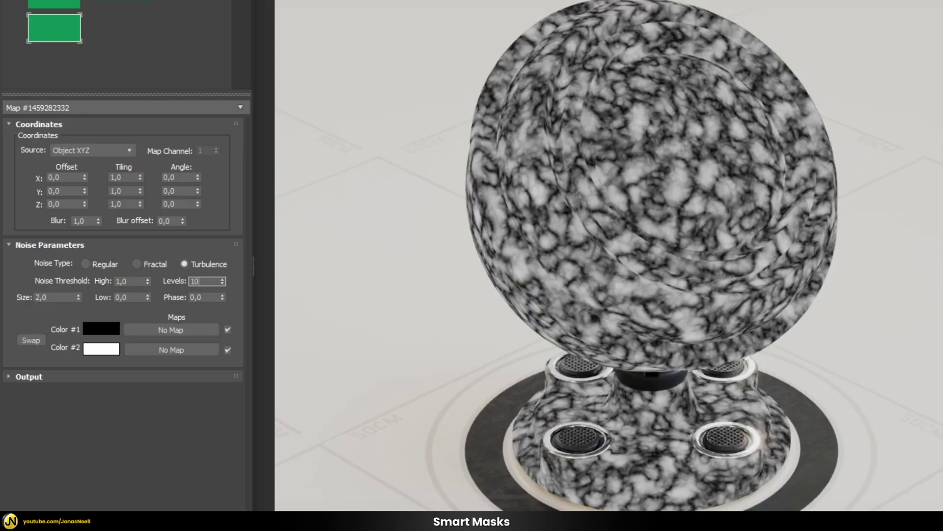
key("Return")
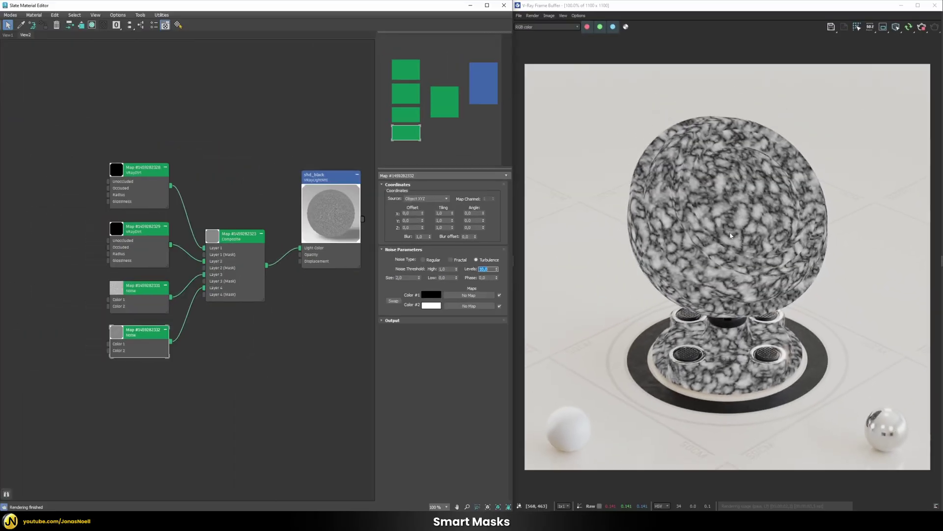
Step: Set the Composite map's Layer 4 blending mode to Multiply and raise Layer 3's opacity to 100
double_click(239, 236)
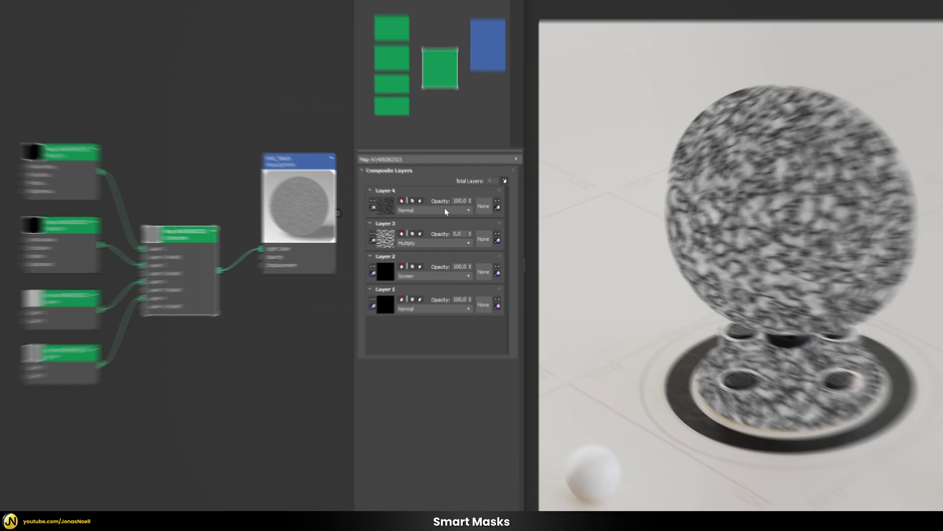
left_click(432, 217)
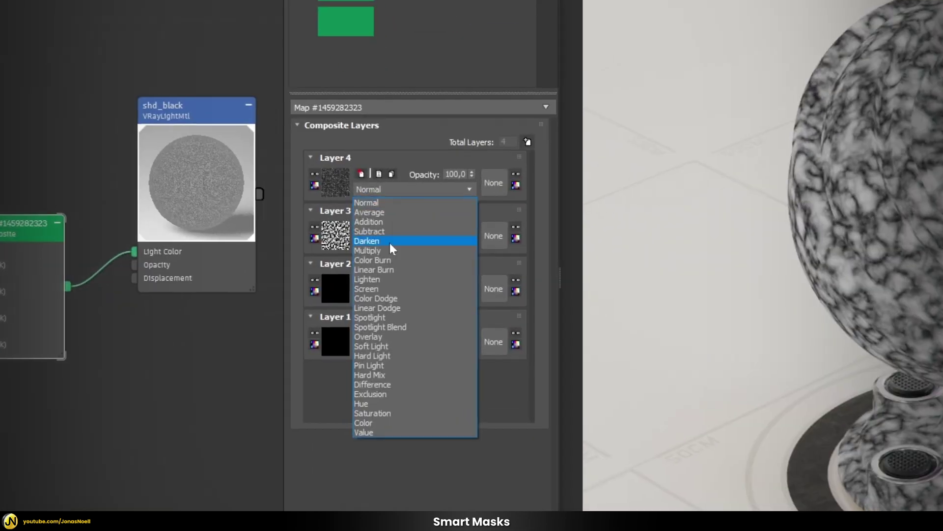
left_click(389, 248)
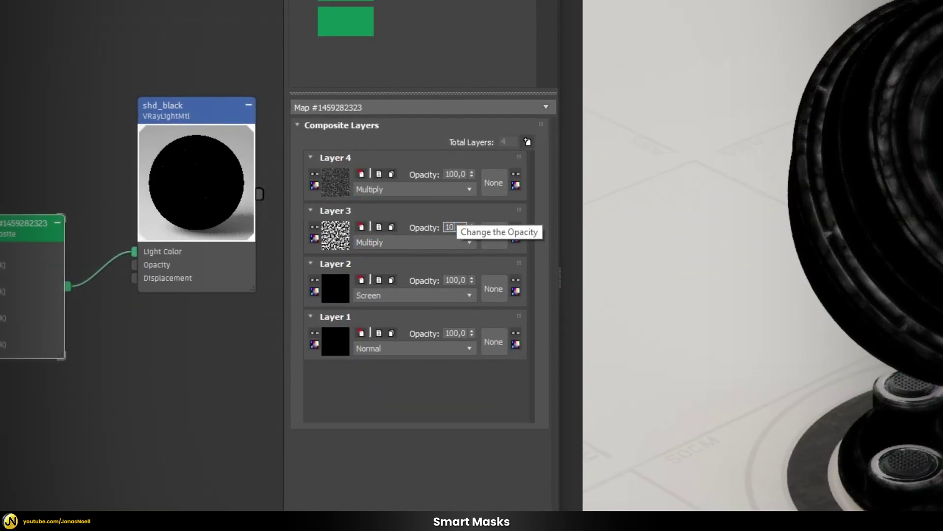
double_click(455, 227)
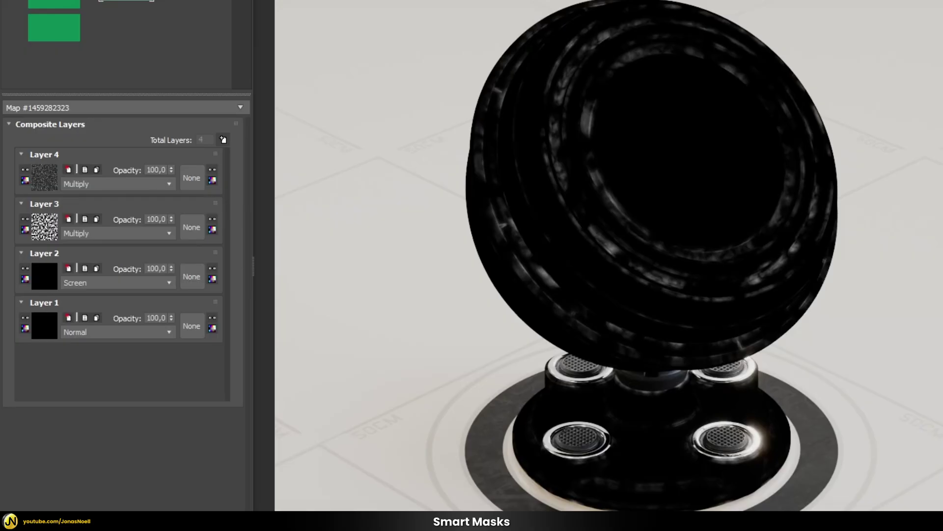
Step: Set the opacity of both noise layers, Layer 4 and Layer 3, to 80
left_click(155, 170)
type("80")
key("Return")
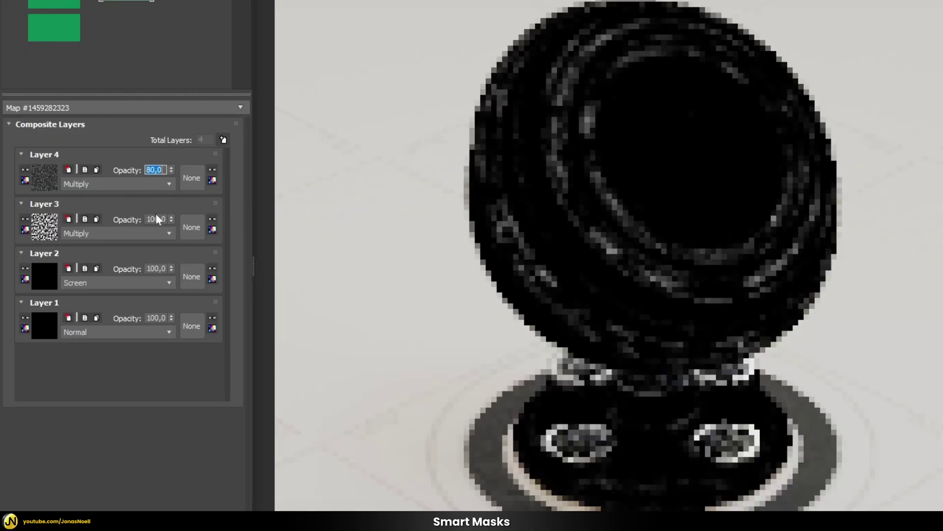
left_click(156, 219)
type("80")
key("Return")
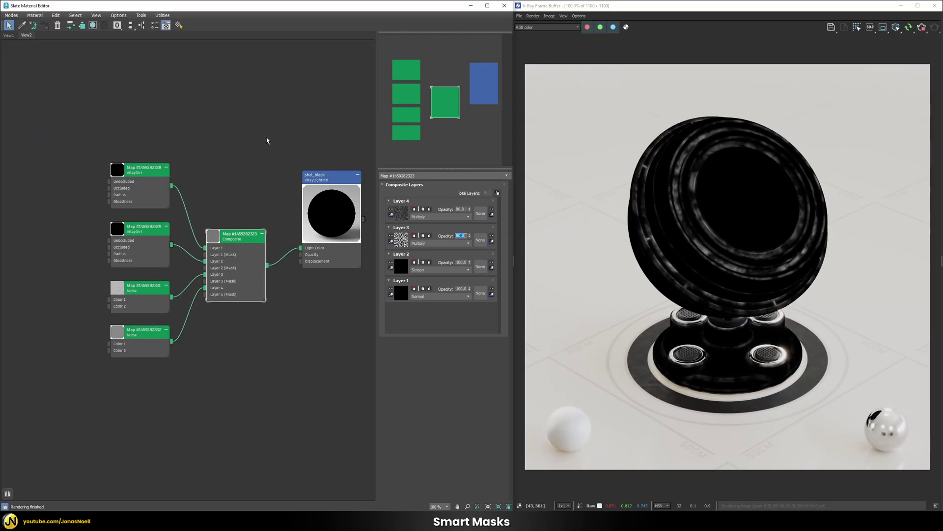
Step: Shift the mask maps away from shd_black and insert a Color Correction map between the Composite and its Light Color
left_click_drag(267, 141, 112, 366)
left_click_drag(227, 244, 146, 244)
left_click(200, 205)
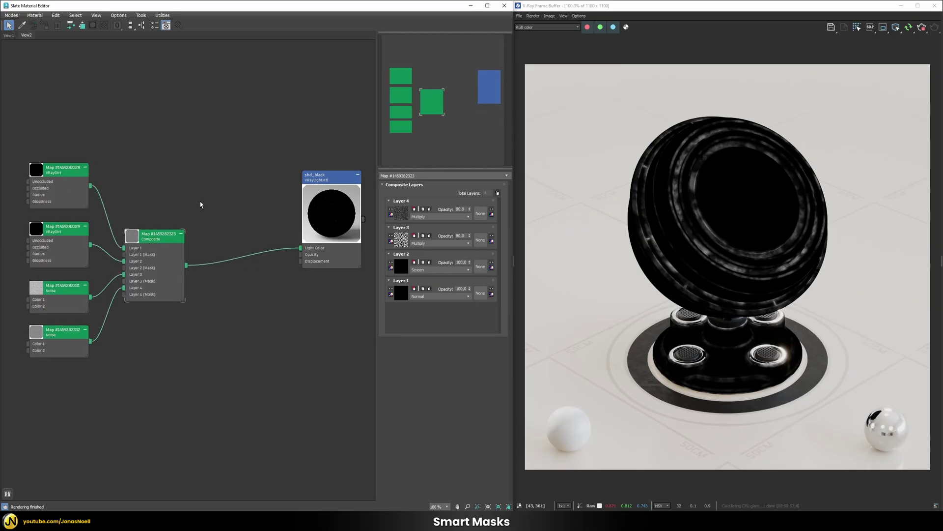
right_click(200, 204)
mouse_move(222, 215)
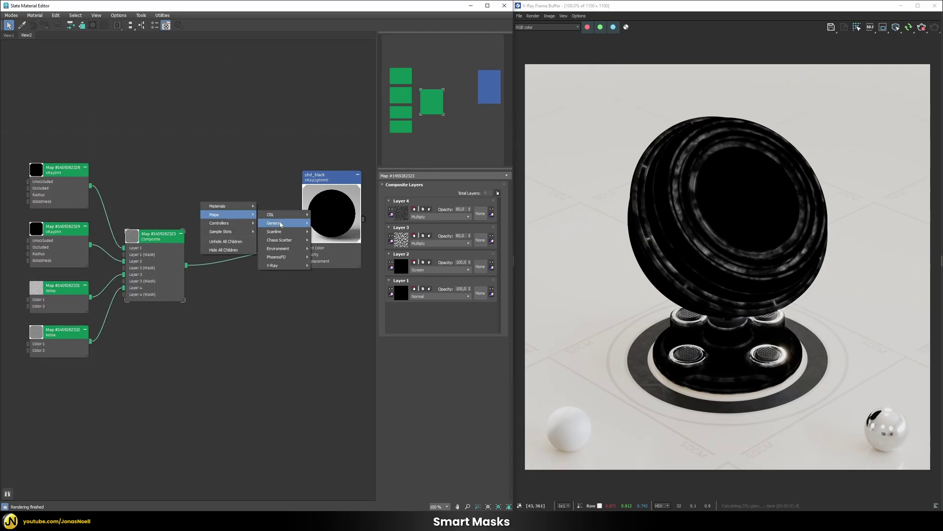
mouse_move(281, 223)
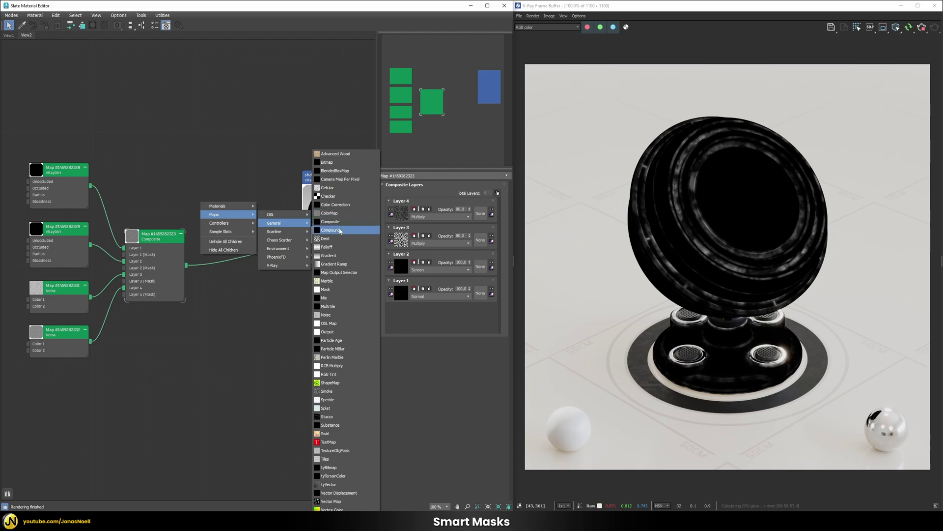
left_click(336, 205)
left_click_drag(229, 246, 198, 301)
left_click_drag(260, 294, 293, 252)
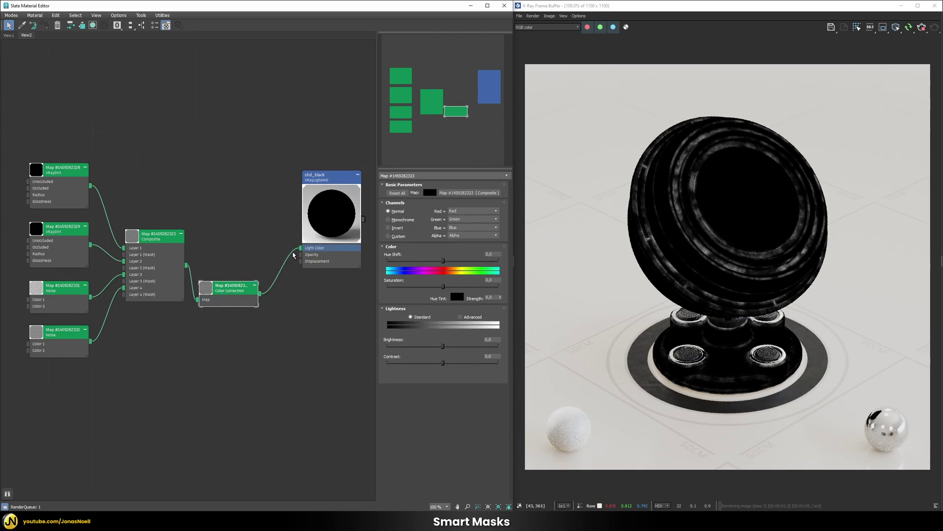
Step: Switch the Color Correction map's lightness to Advanced and set the RGB gain to 500
left_click(461, 317)
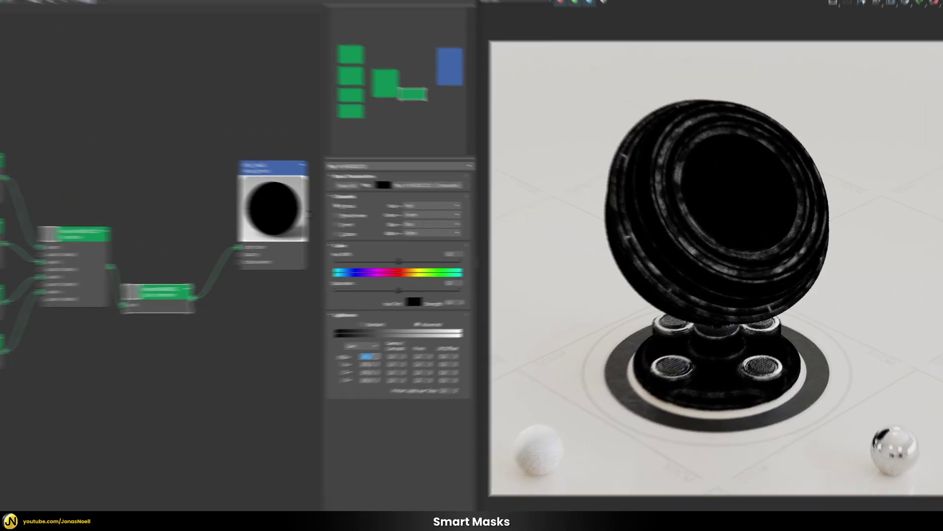
double_click(415, 346)
type("5")
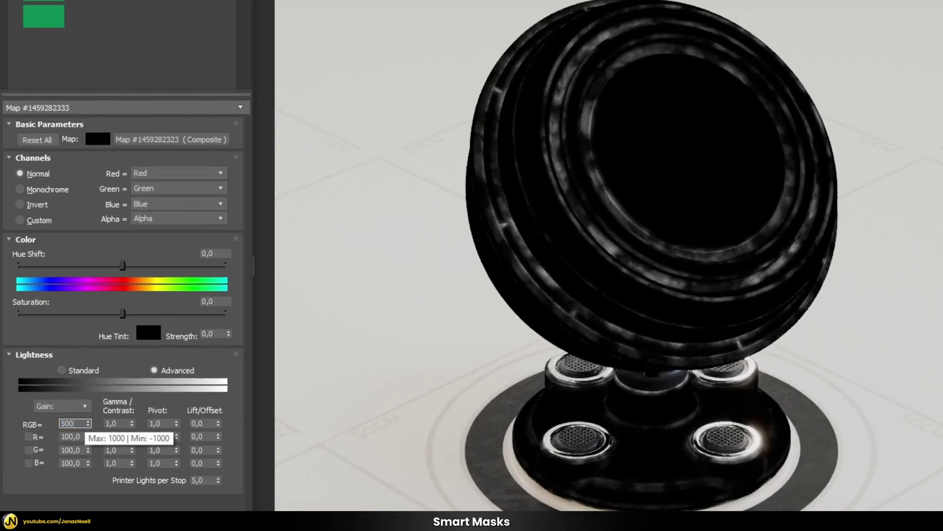
type("00")
key("Return")
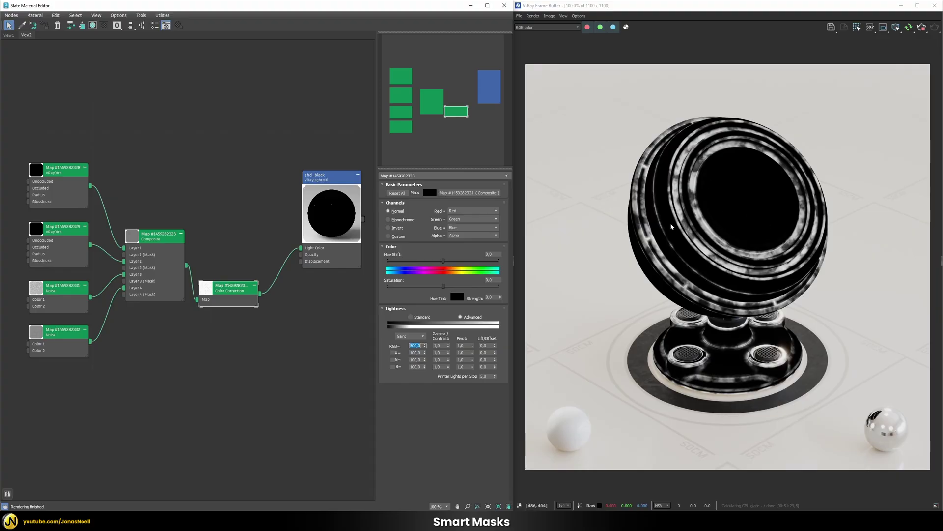
Step: Insert a general Output map between the Color Correction map and shd_black's Light Color
left_click(314, 320)
right_click(315, 332)
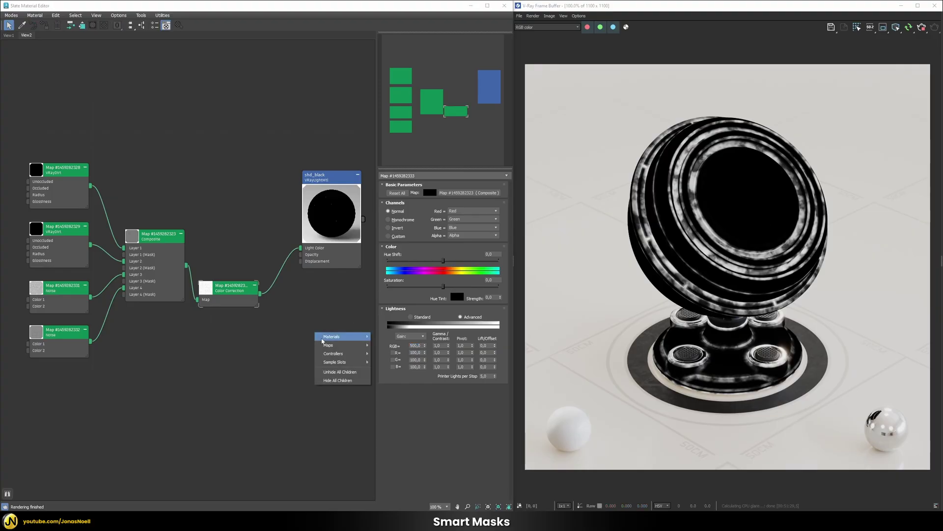
mouse_move(329, 345)
mouse_move(388, 353)
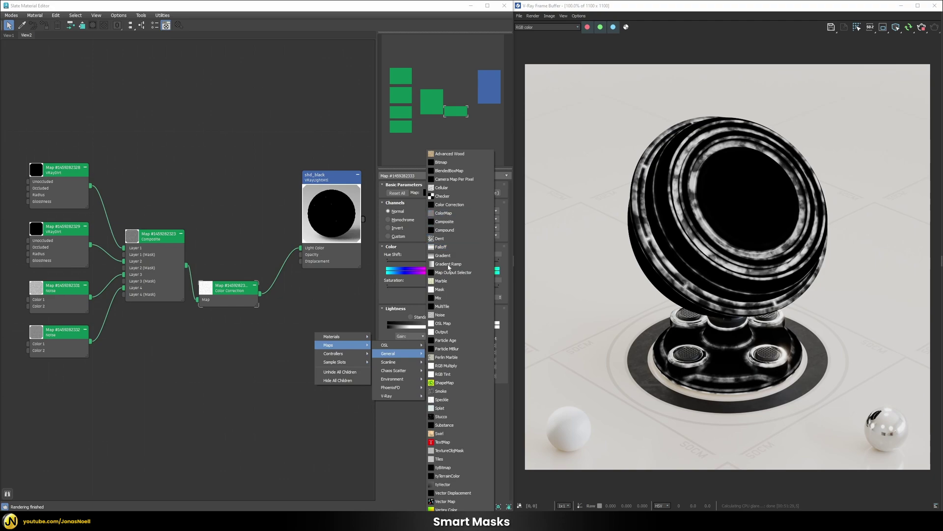
left_click(442, 331)
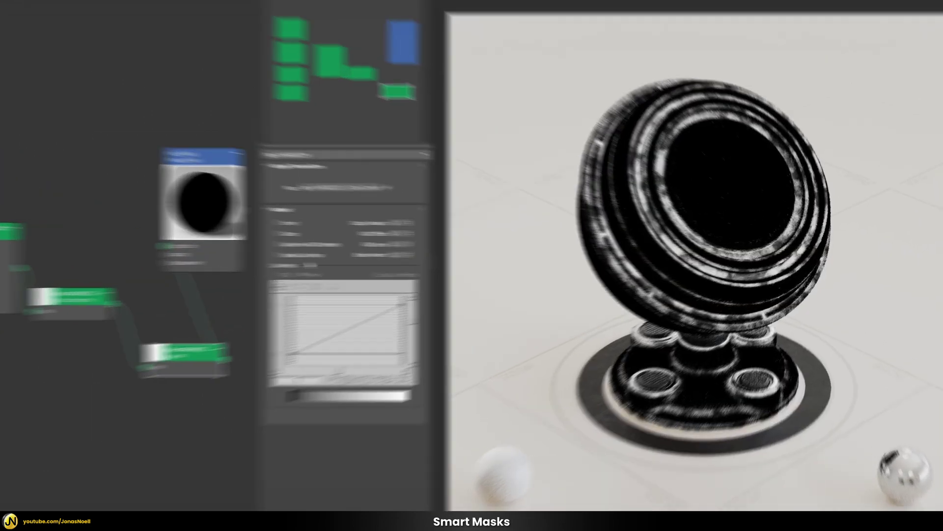
Step: Enable the color map and clamping on the Output map, and add two inner points to its curve
left_click(59, 254)
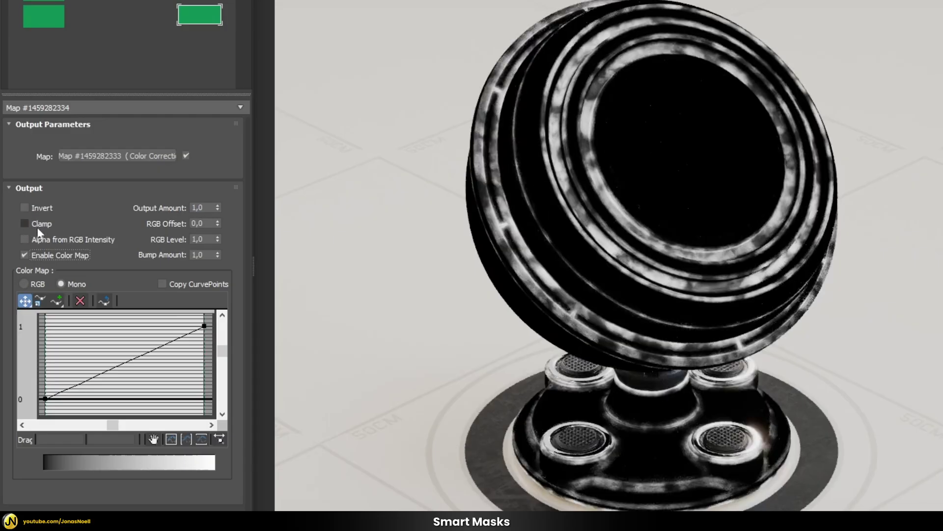
left_click(25, 224)
left_click(57, 301)
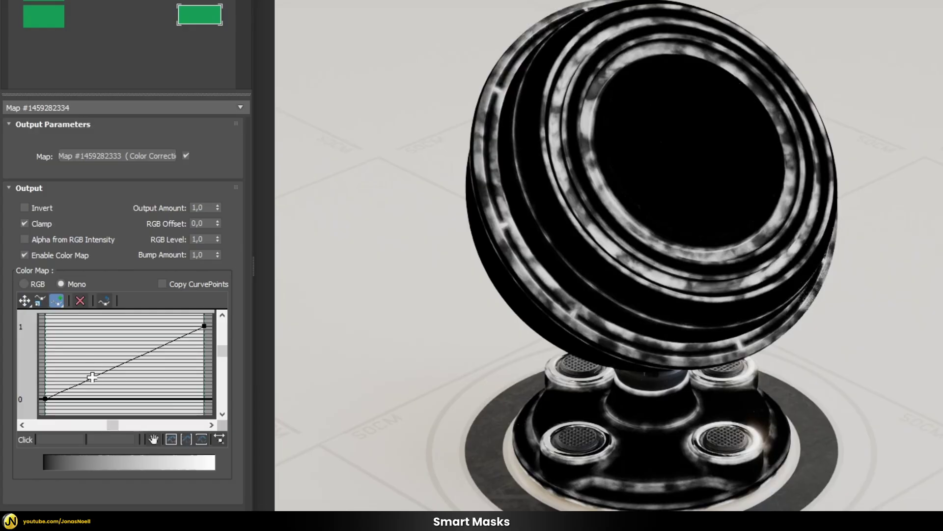
left_click(91, 377)
left_click(157, 348)
left_click(25, 301)
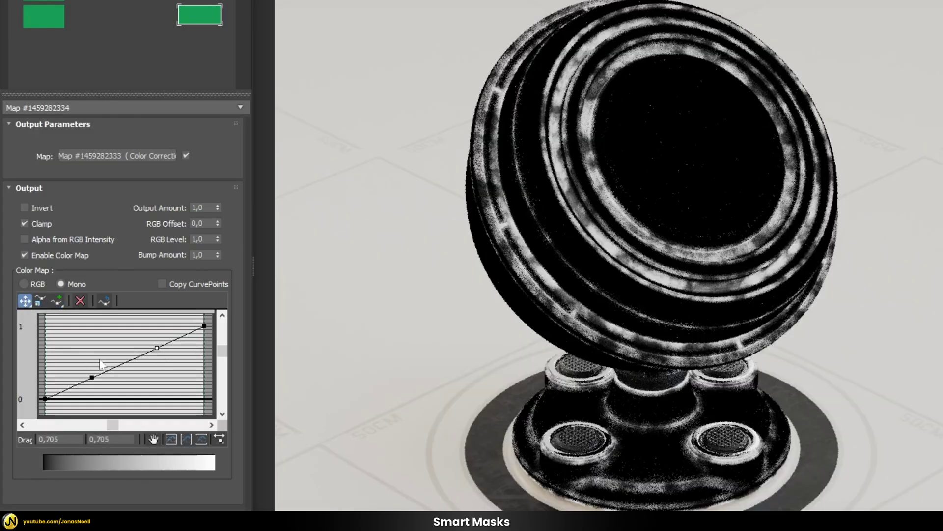
Step: Set the lower inner curve point's output value to 0 and the upper inner point's to 1
left_click(92, 377)
double_click(111, 439)
type("0")
key("Return")
left_click(157, 347)
double_click(113, 439)
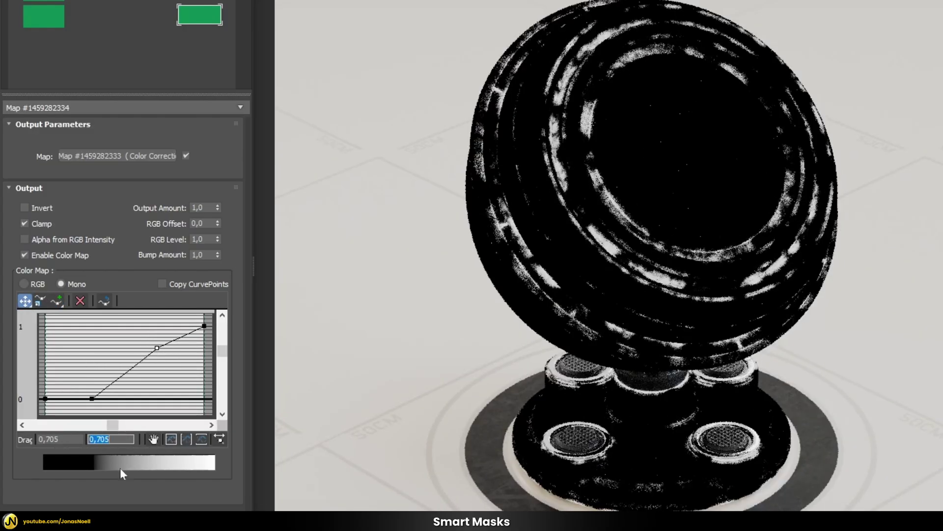
type("1")
key("Return")
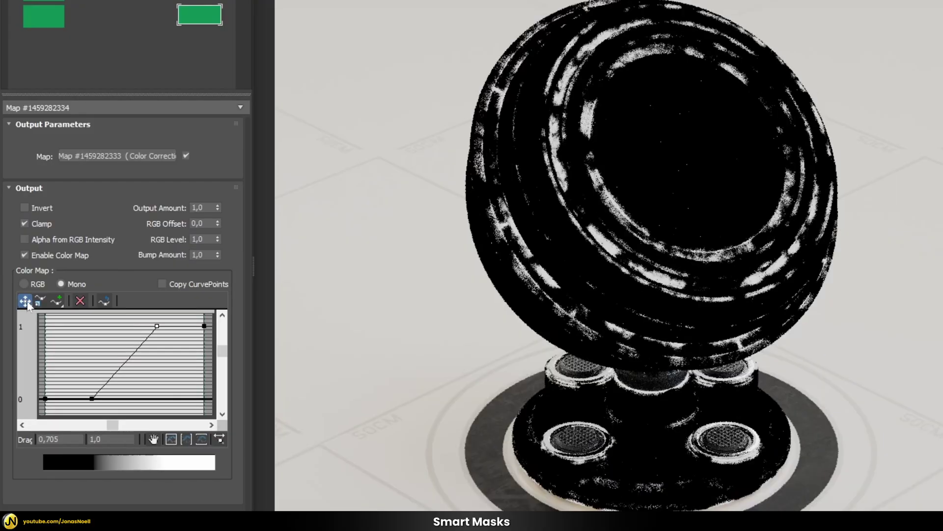
Step: Restrict curve point movement to horizontal and shift both inner points close together toward the dark end for a hard-edged mask
left_click_drag(25, 302, 25, 315)
left_click_drag(156, 326, 79, 406)
left_click_drag(92, 399, 82, 398)
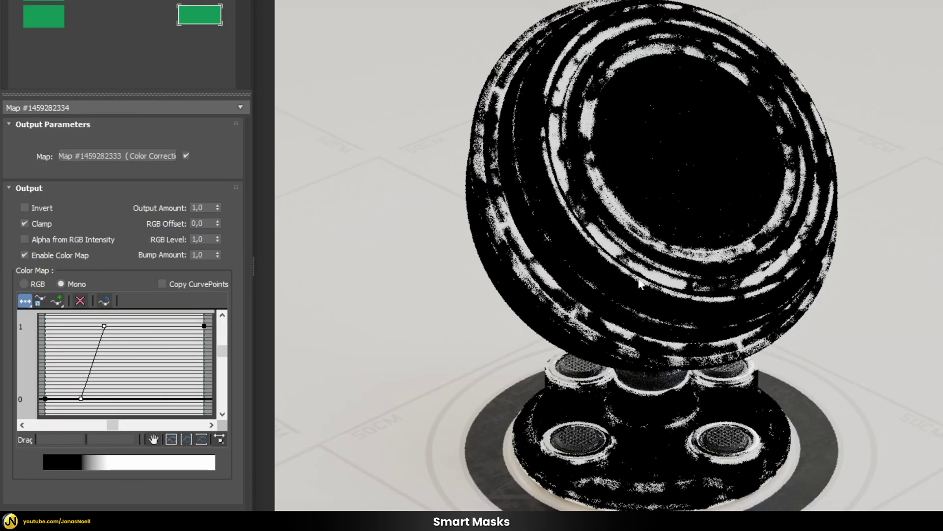
left_click_drag(104, 325, 85, 326)
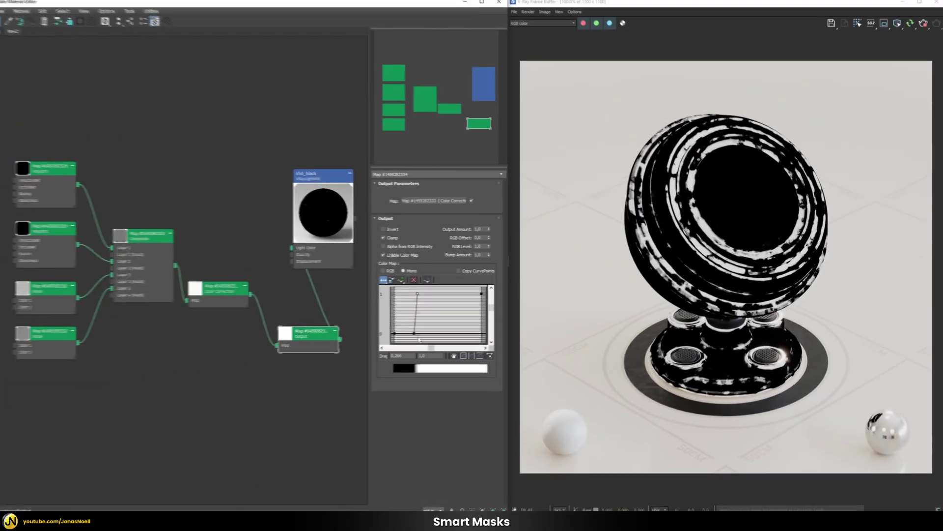
left_click(81, 398)
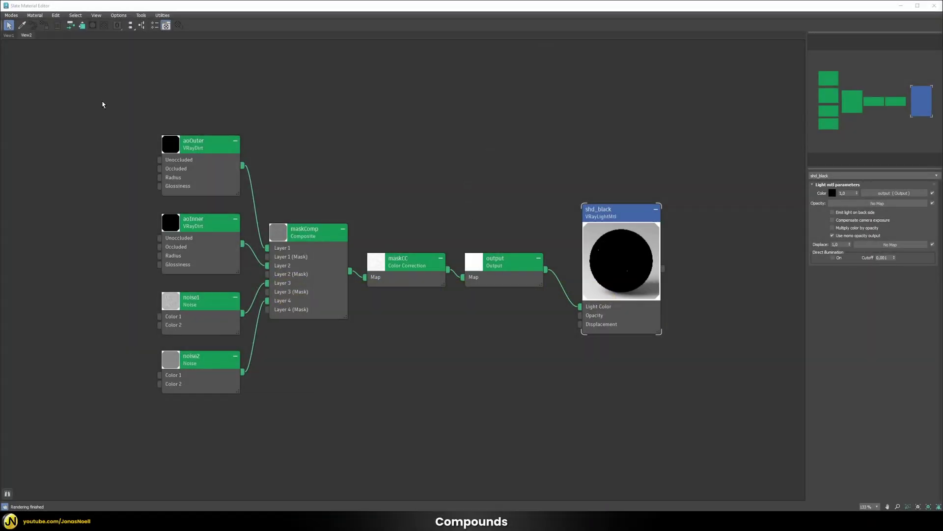
Step: Select all seven mask maps, from aoOuter to output, and group them into a compound
left_click_drag(103, 97, 560, 434)
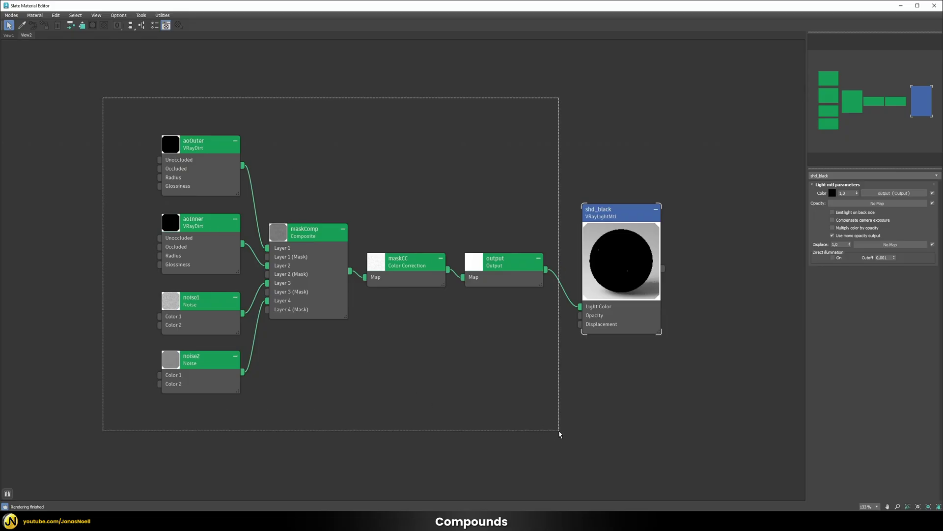
left_click_drag(559, 431, 562, 434)
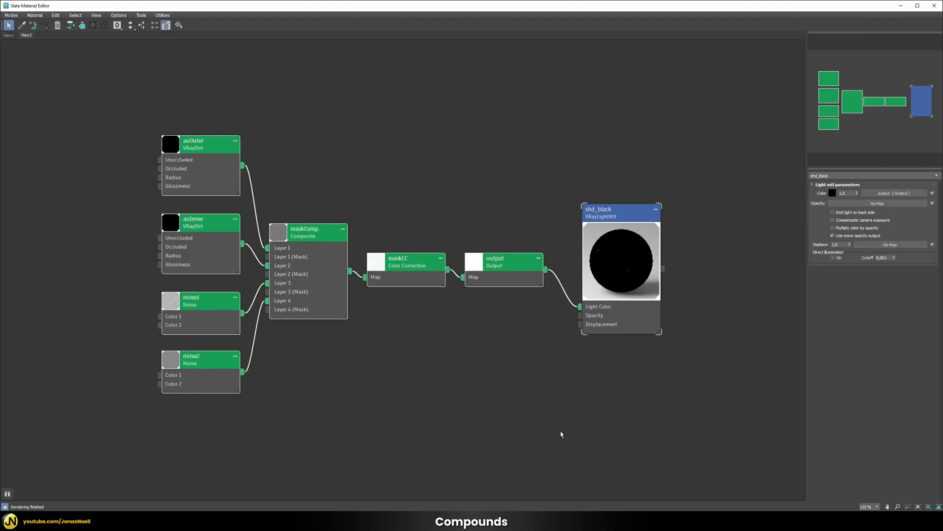
right_click(502, 267)
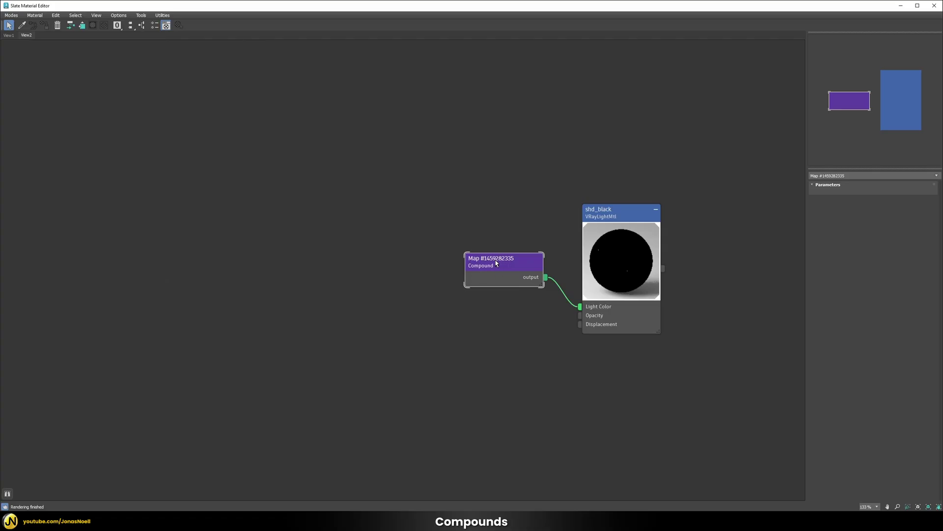
Step: Open the new compound, examine the maps inside it, and exit back to the parent view
double_click(496, 263)
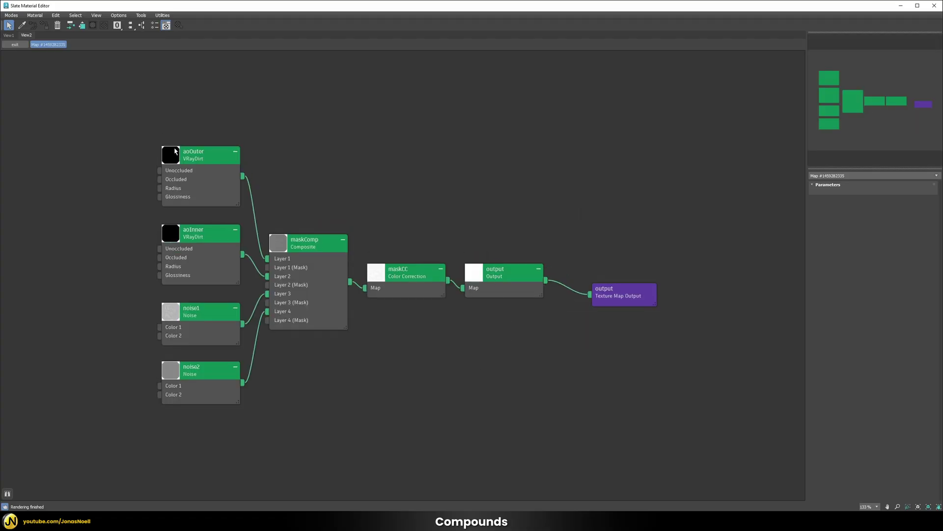
left_click_drag(115, 118, 581, 414)
left_click(563, 399)
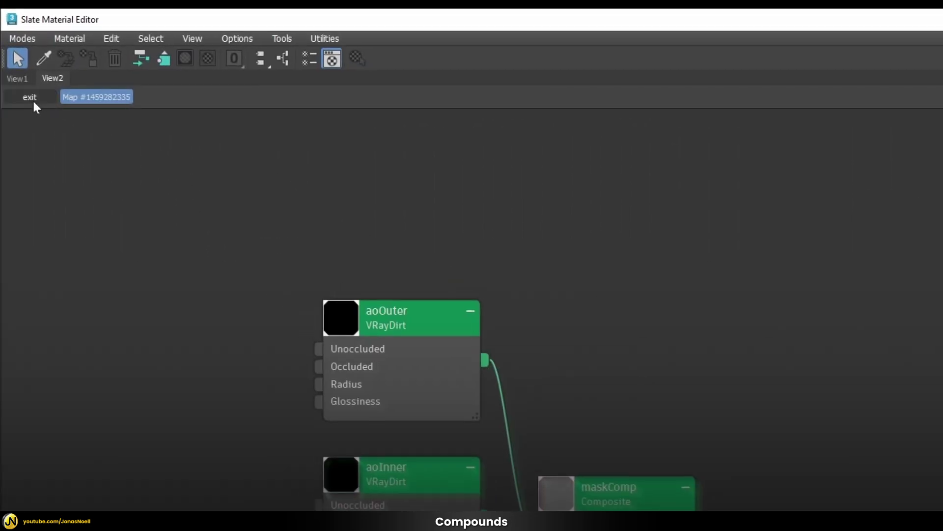
left_click(32, 99)
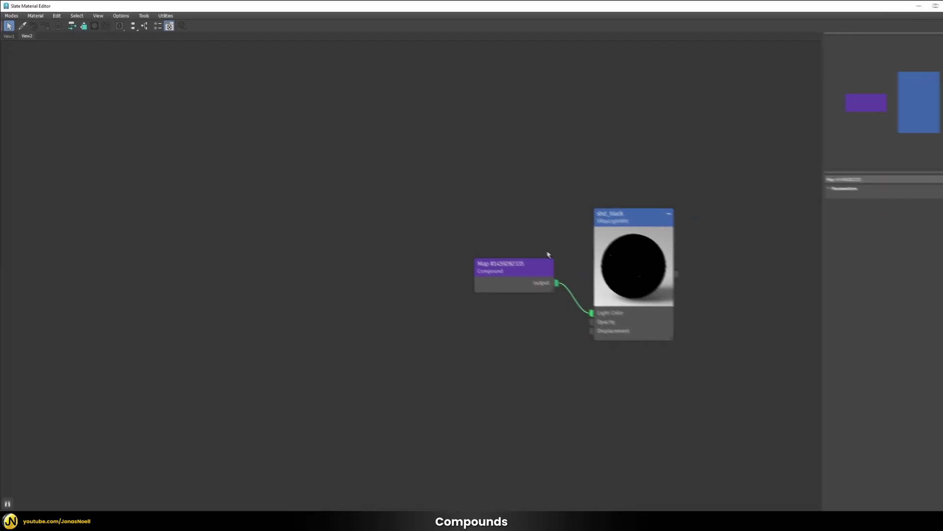
Step: Expose maskCC as an additional output parameter inside the compound, and return to the parent view
double_click(494, 262)
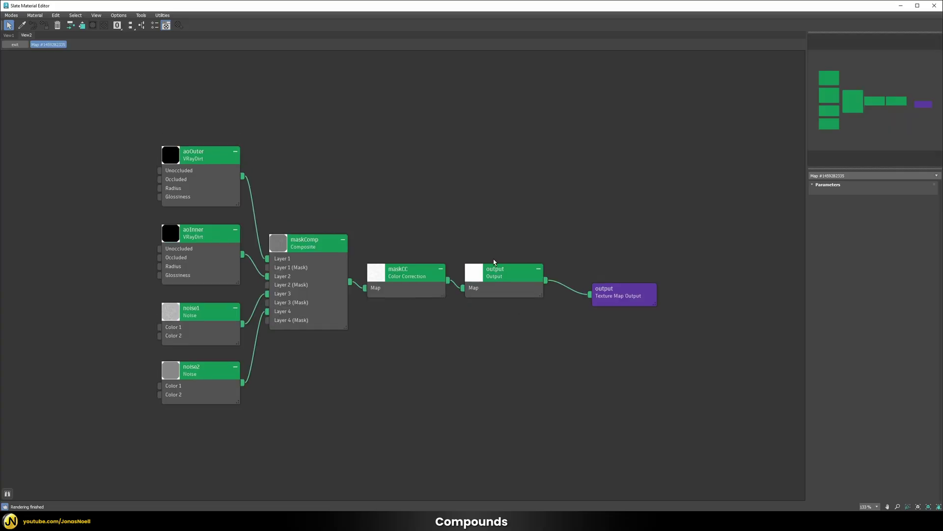
double_click(522, 270)
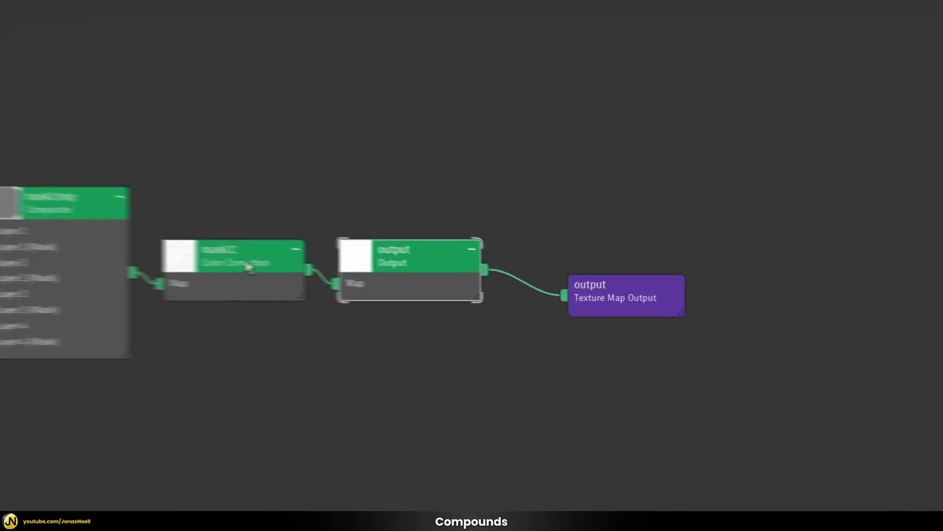
left_click_drag(274, 269, 554, 361)
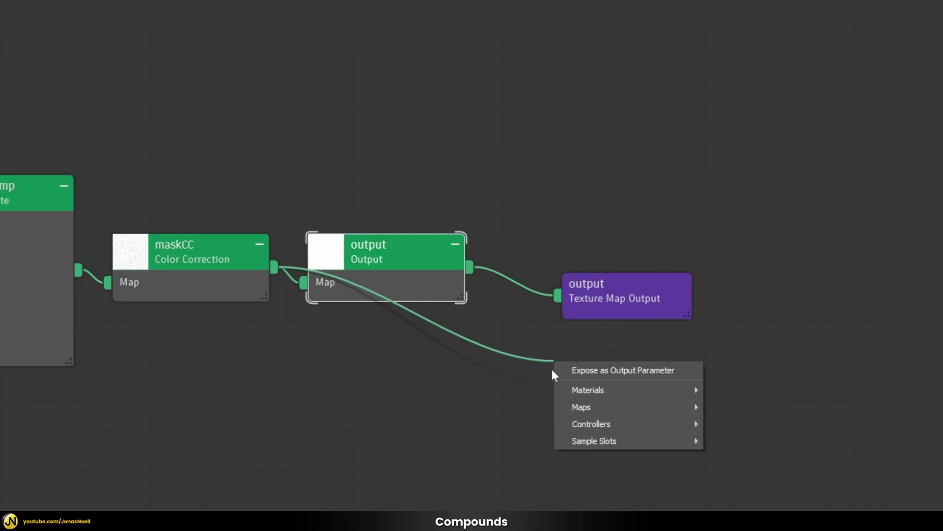
left_click(618, 371)
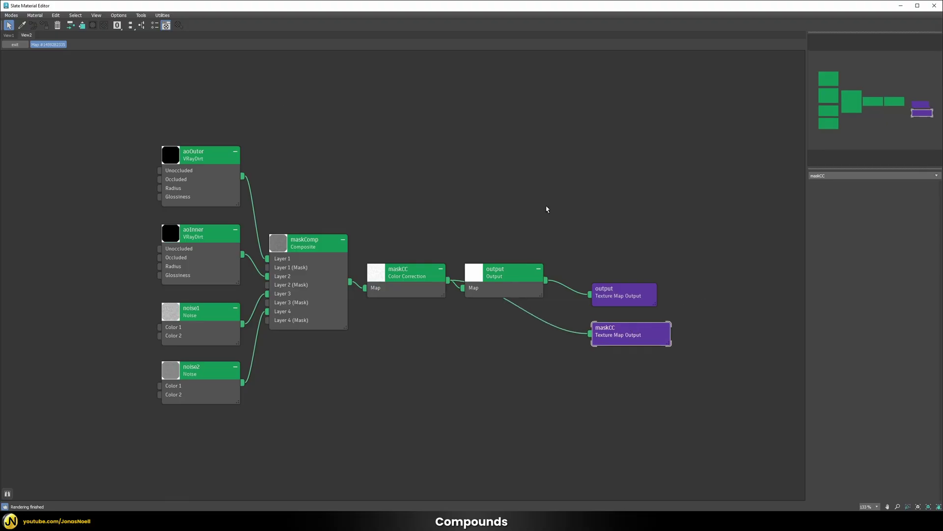
left_click(19, 45)
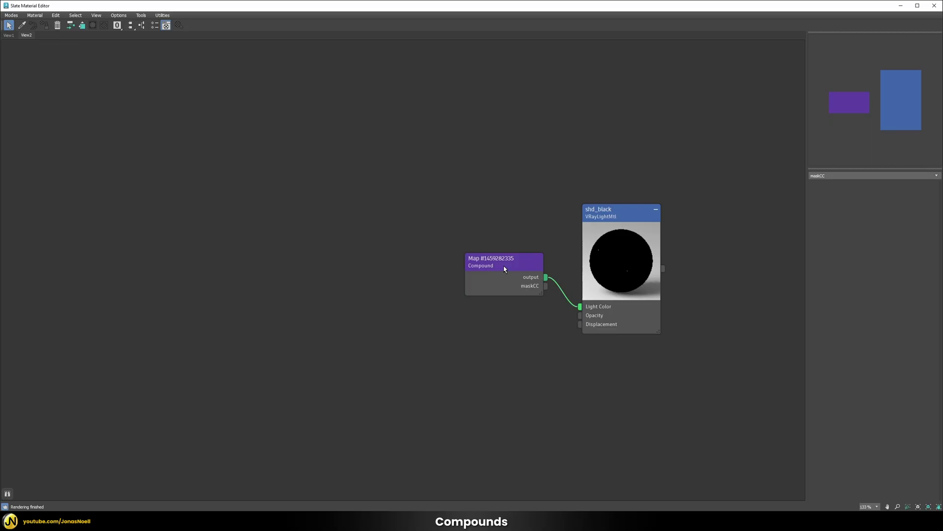
Step: Open the compound, delete its maskCC texture map output, and return to the parent view
double_click(504, 269)
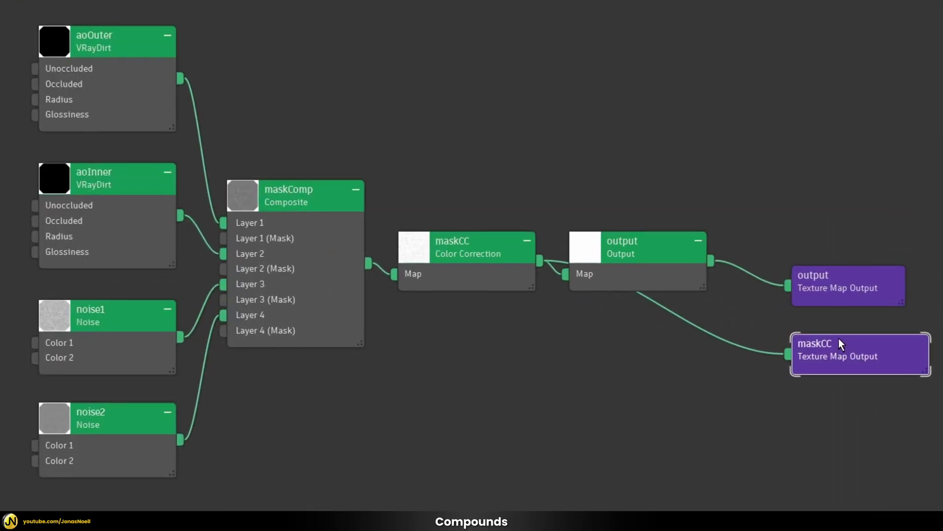
key("Delete")
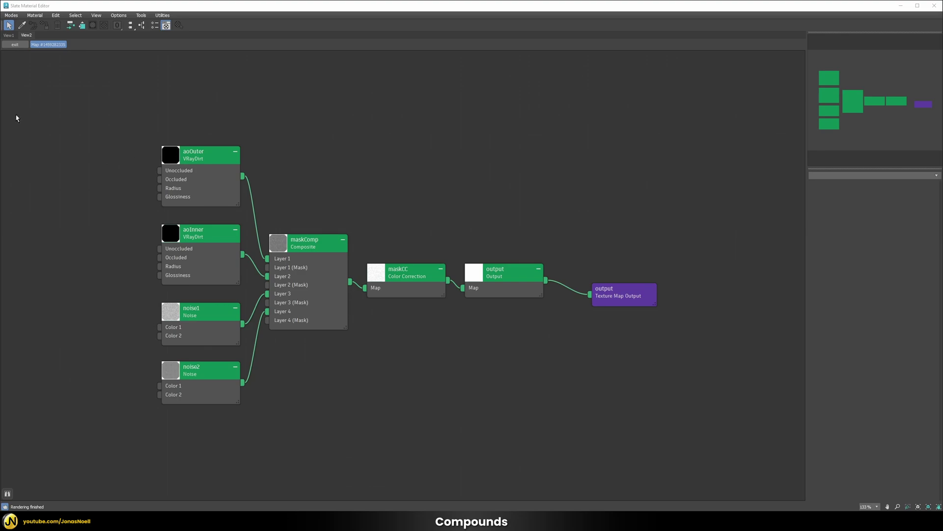
left_click(16, 45)
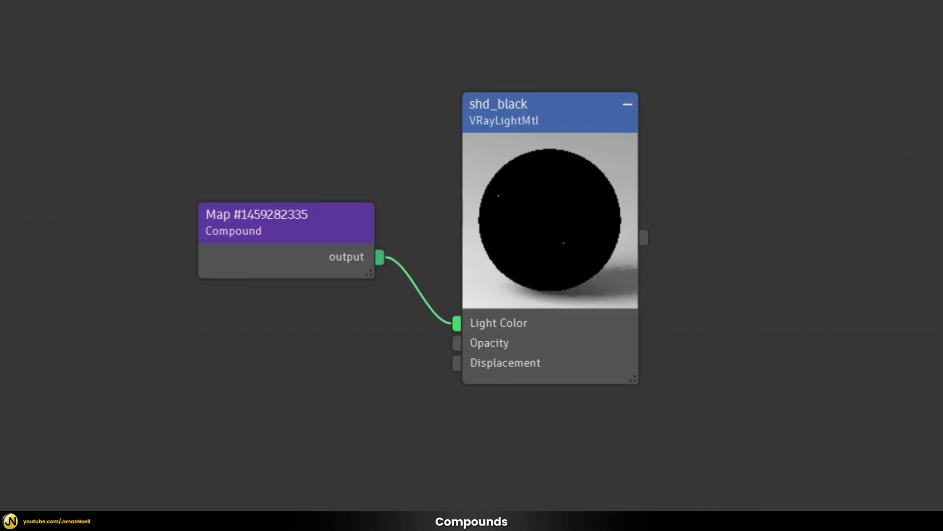
Step: Open the compound and expose the Radius slots of aoOuter and aoInner as separate texture map inputs
double_click(275, 216)
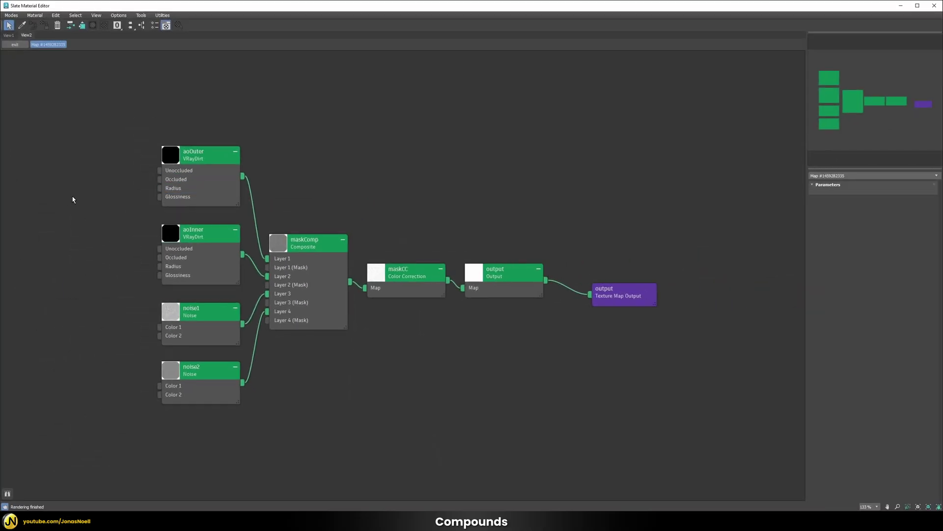
left_click_drag(159, 188, 98, 181)
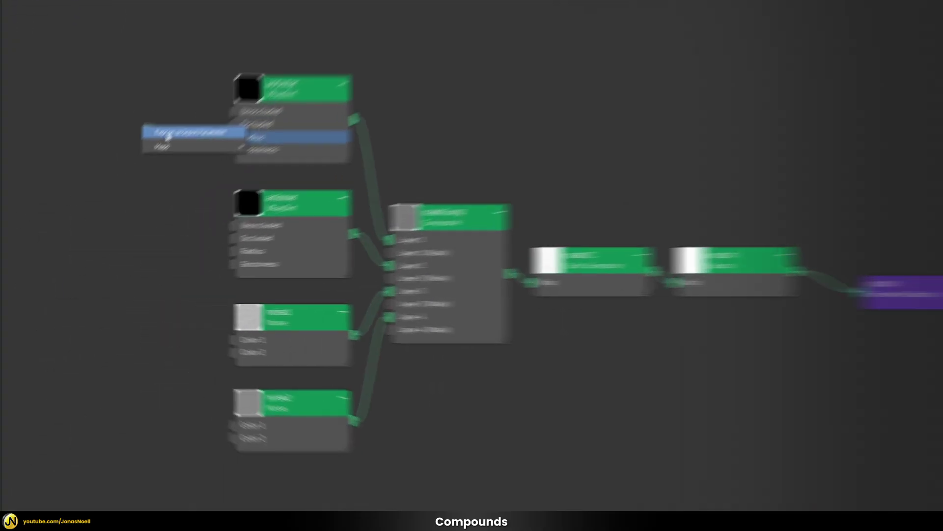
left_click(114, 186)
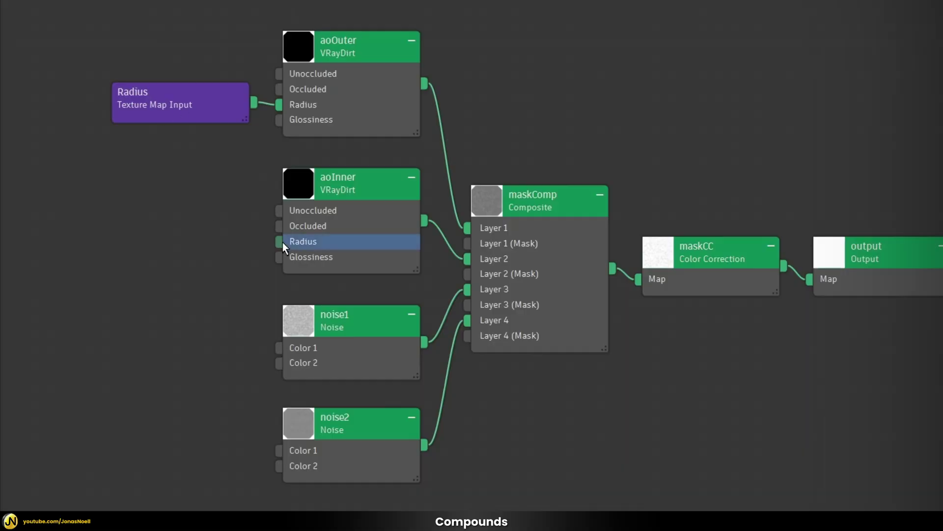
left_click_drag(281, 240, 167, 194)
left_click(218, 211)
Step: Expose the Layer 3 (Mask) and Layer 4 (Mask) slots of maskComp as texture map inputs
left_click(544, 205)
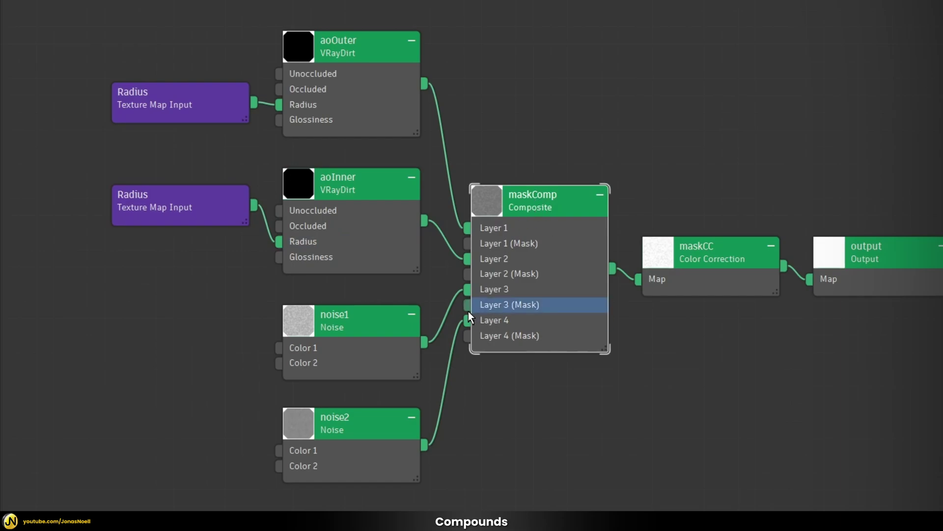
left_click_drag(467, 306, 185, 305)
left_click(236, 314)
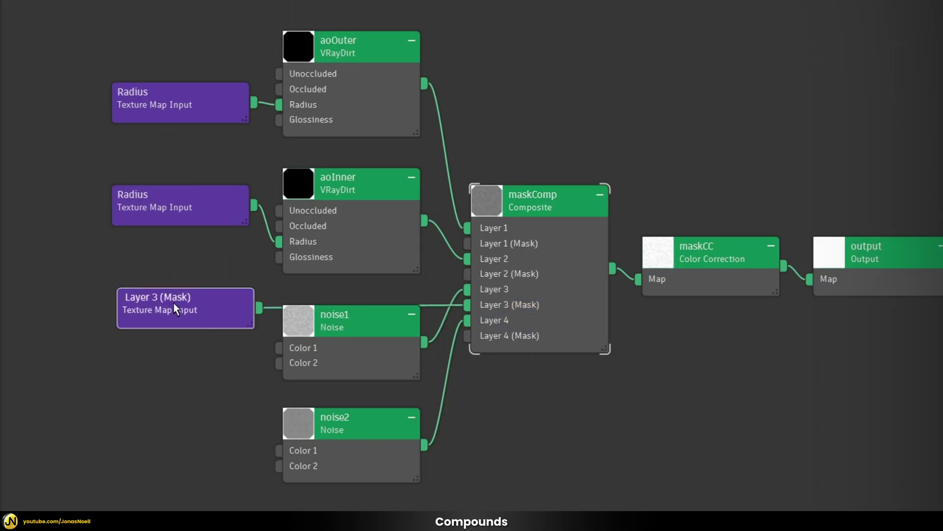
left_click_drag(467, 335, 200, 386)
left_click(191, 387)
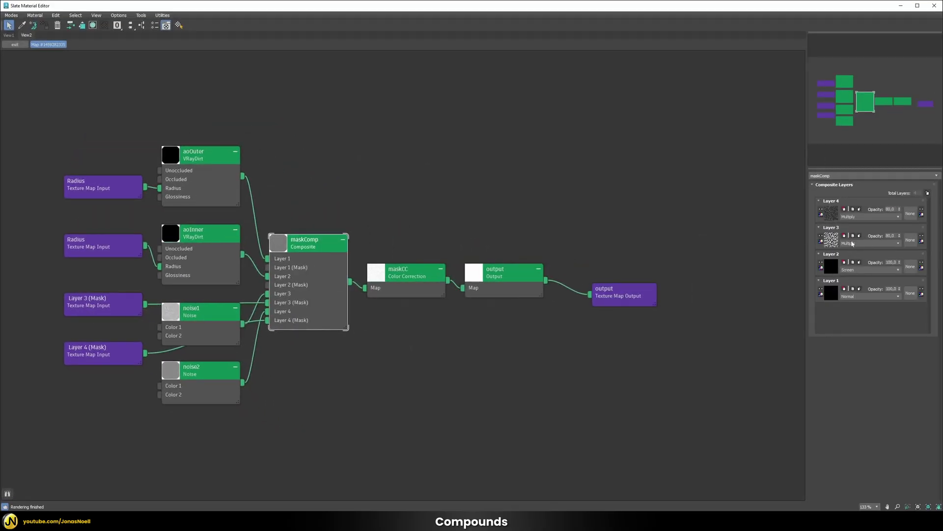
Step: Add a fifth layer to the maskComp composite and set its blending mode to Screen
left_click(928, 194)
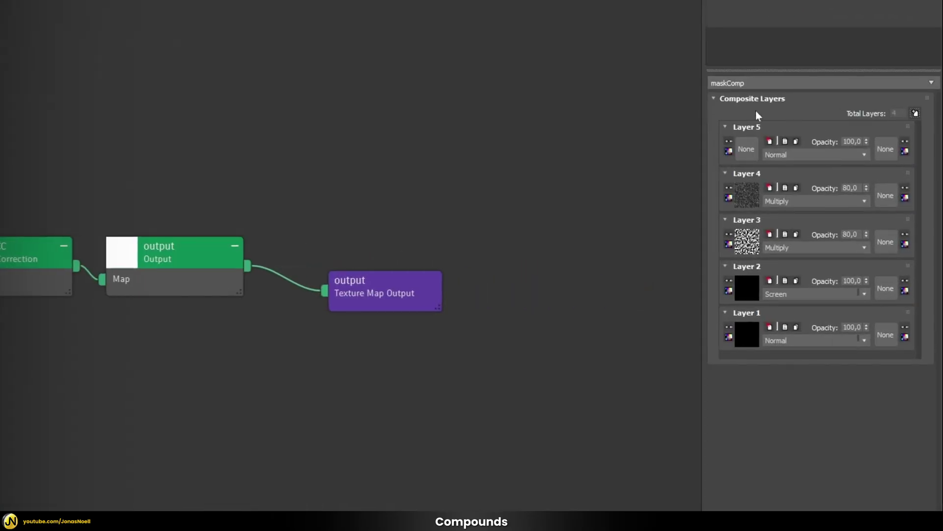
left_click(791, 155)
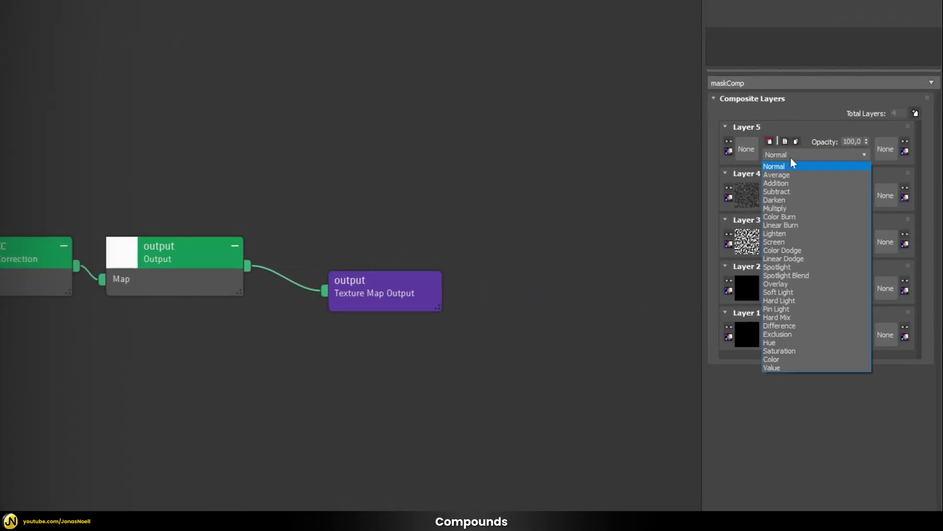
left_click(784, 242)
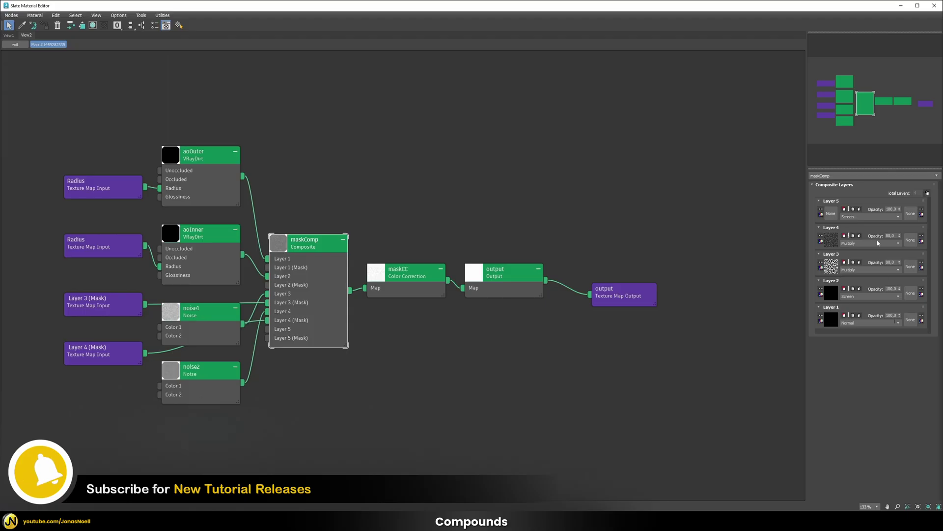
Step: Expose the Layer 5 and Layer 5 (Mask) slots of maskComp as texture map inputs
left_click(295, 328)
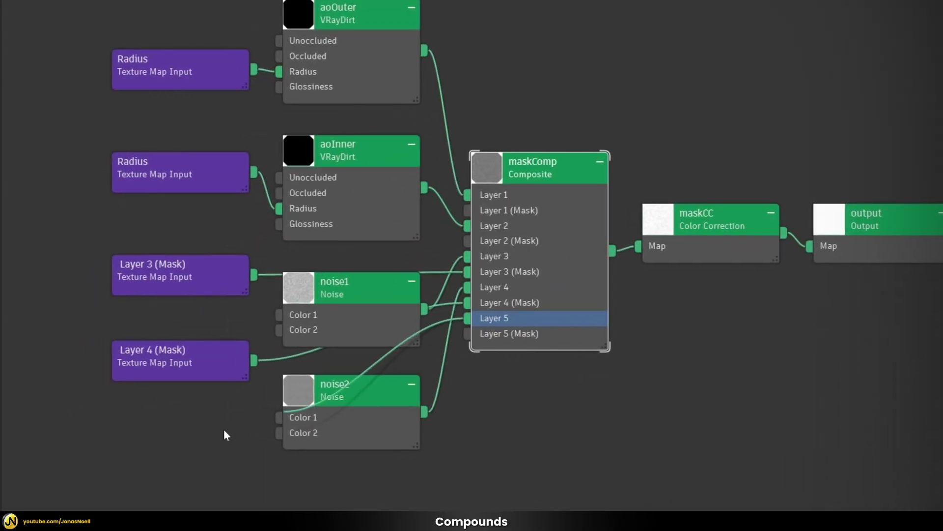
left_click_drag(224, 430, 175, 431)
left_click(246, 436)
left_click_drag(467, 334, 172, 476)
left_click(229, 497)
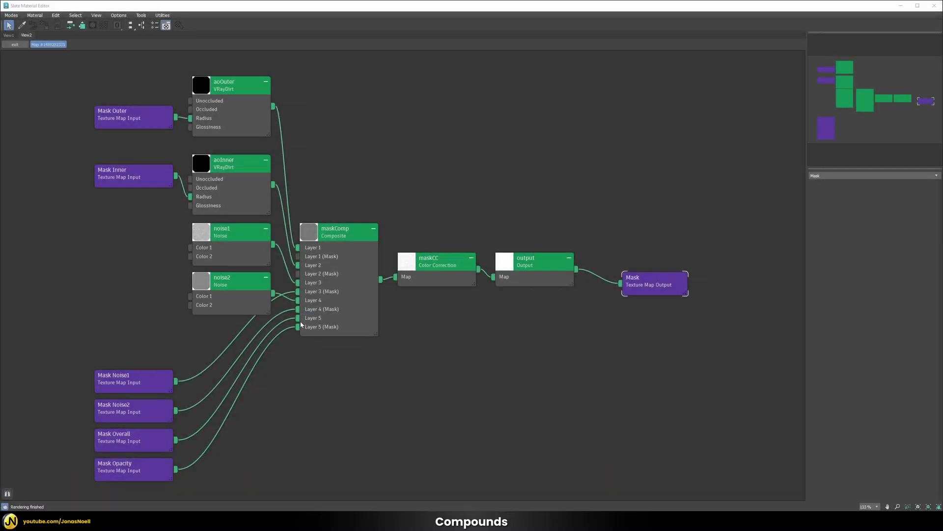
Step: Examine the names of the compound's input and output nodes and the rename option of Mask Outer
left_click(141, 115)
left_click(121, 172)
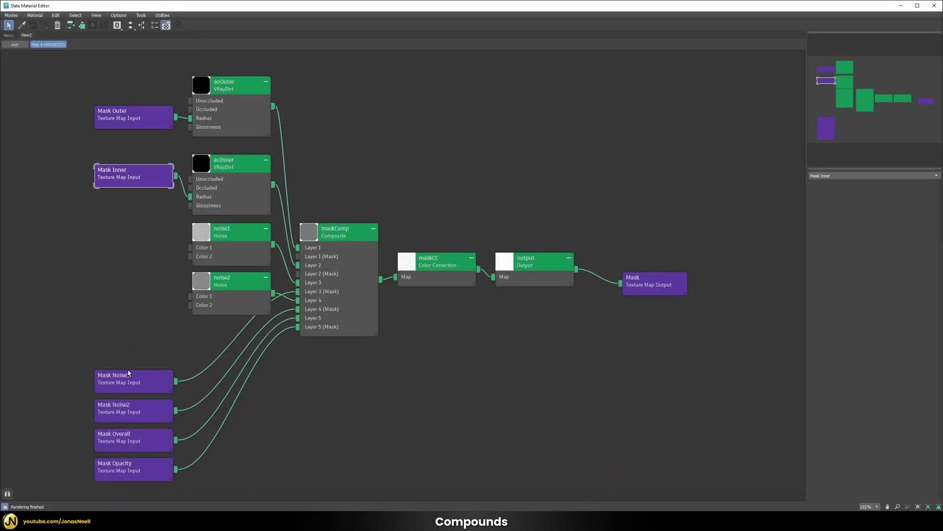
left_click(129, 375)
left_click(656, 282)
left_click(107, 121)
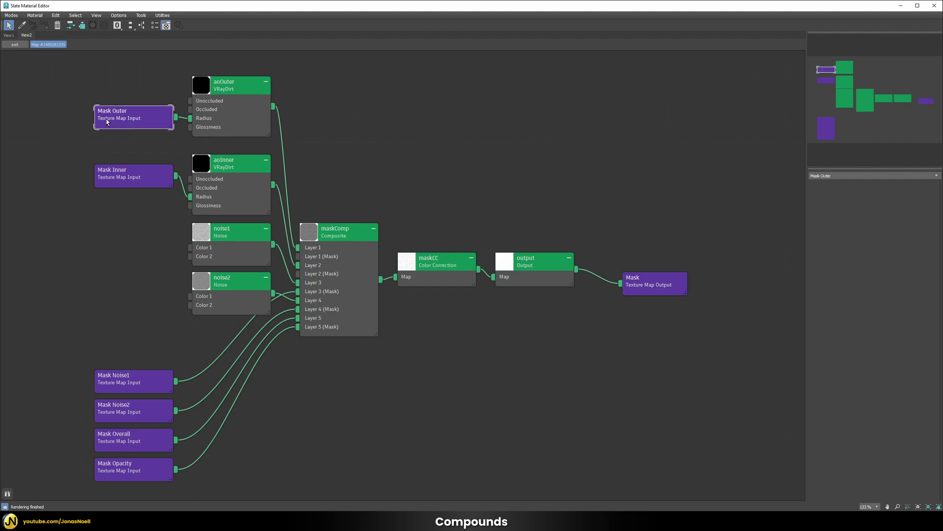
right_click(107, 121)
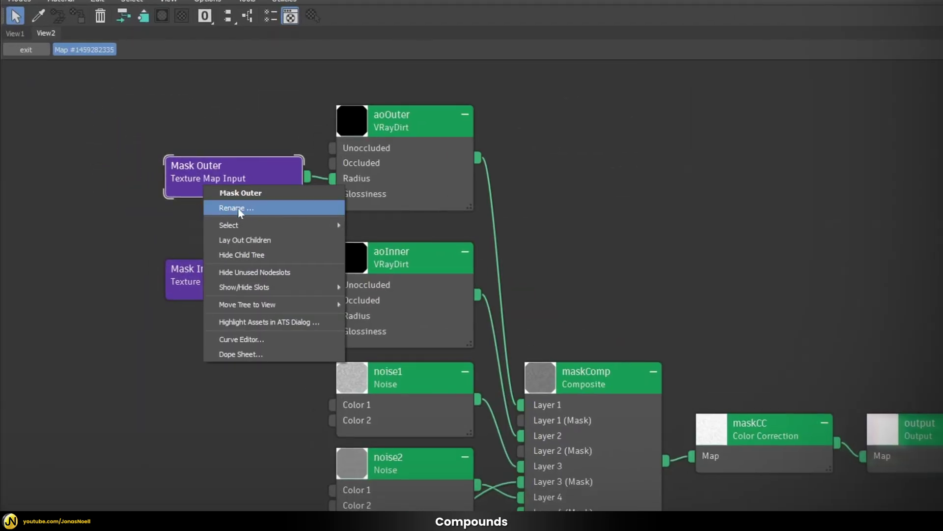
left_click(237, 209)
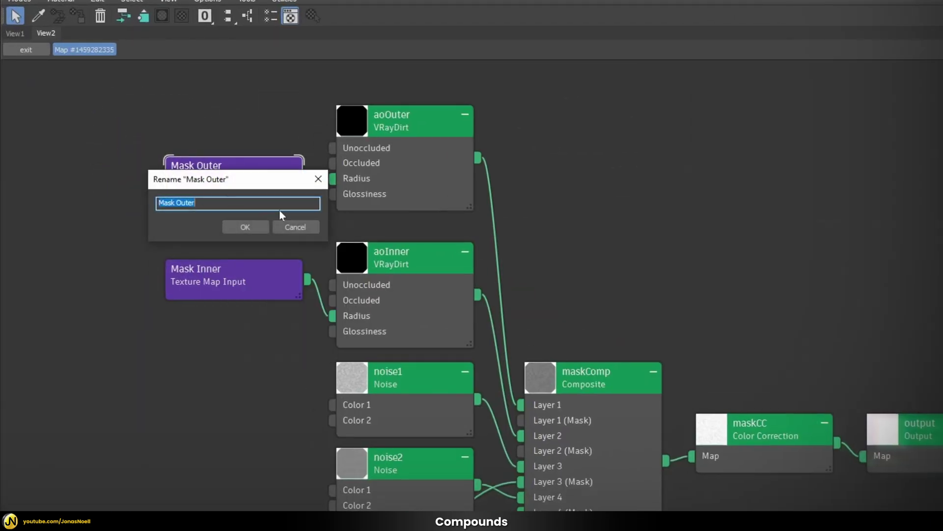
left_click(290, 222)
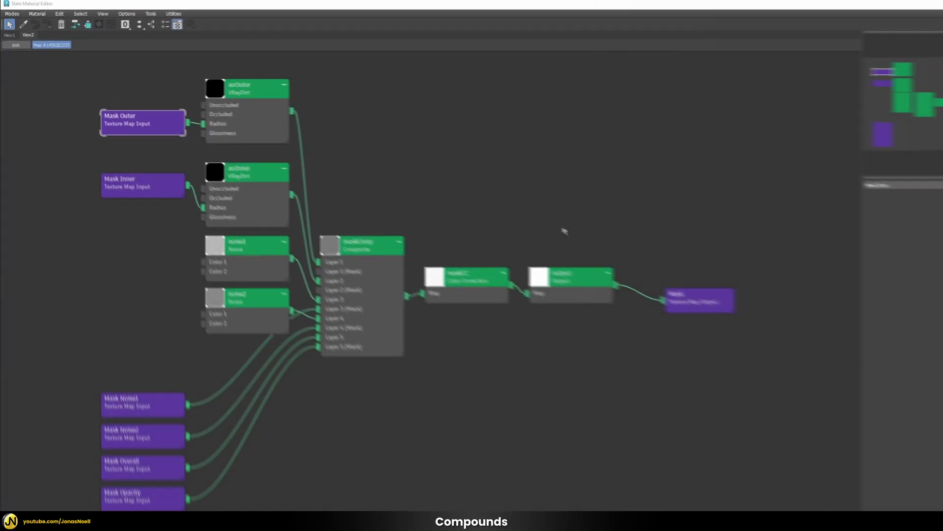
Step: Return to the parent view and rename the compound as maskEdges
left_click(13, 47)
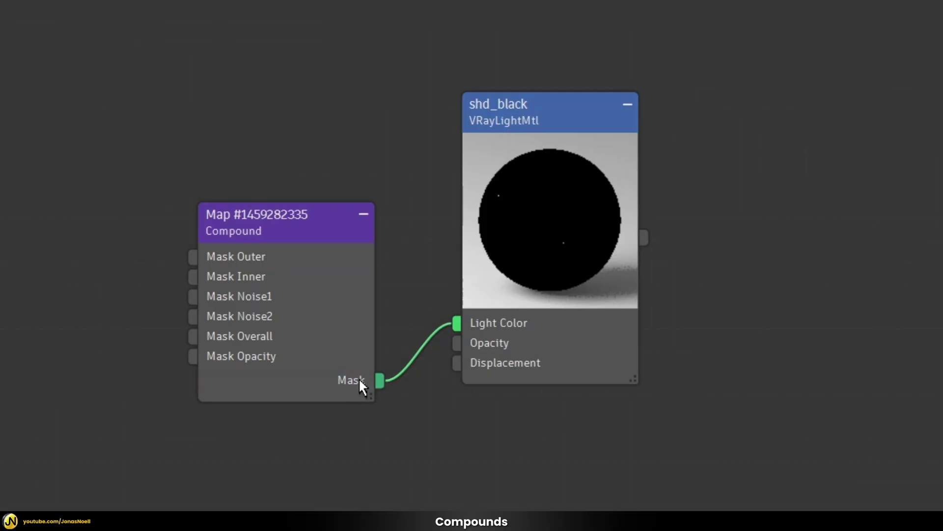
left_click(272, 212)
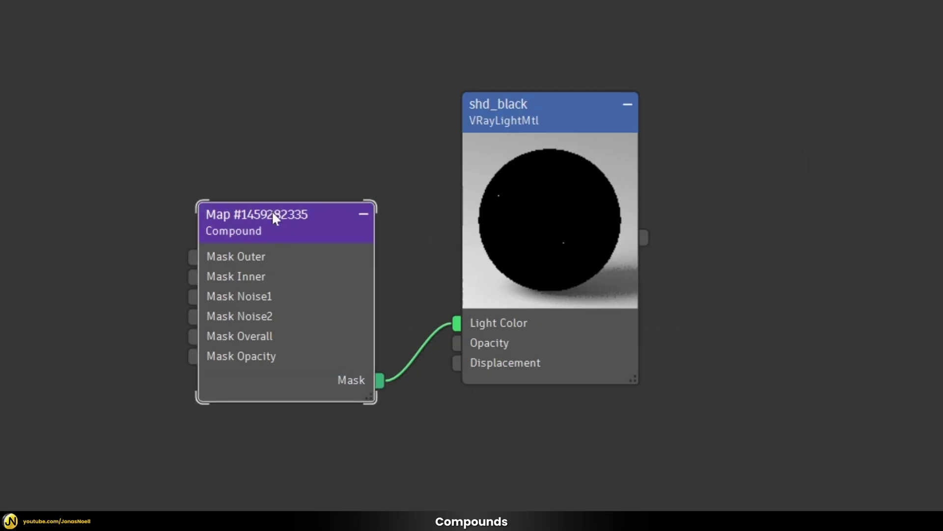
right_click(283, 229)
left_click(294, 257)
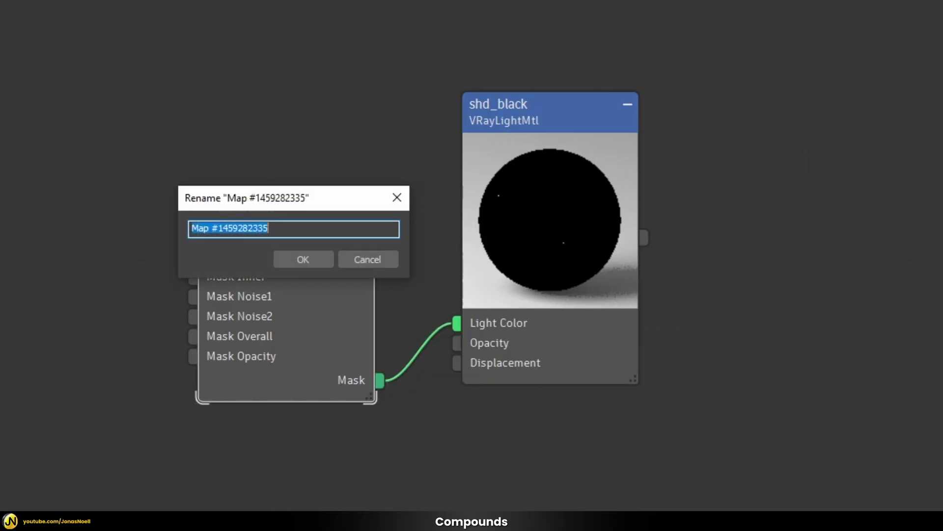
type("maskEdges")
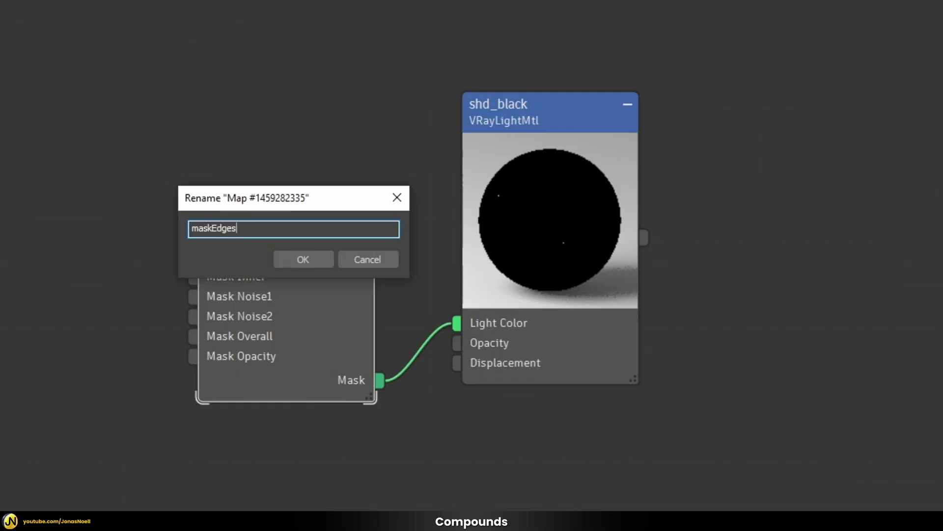
key("Return")
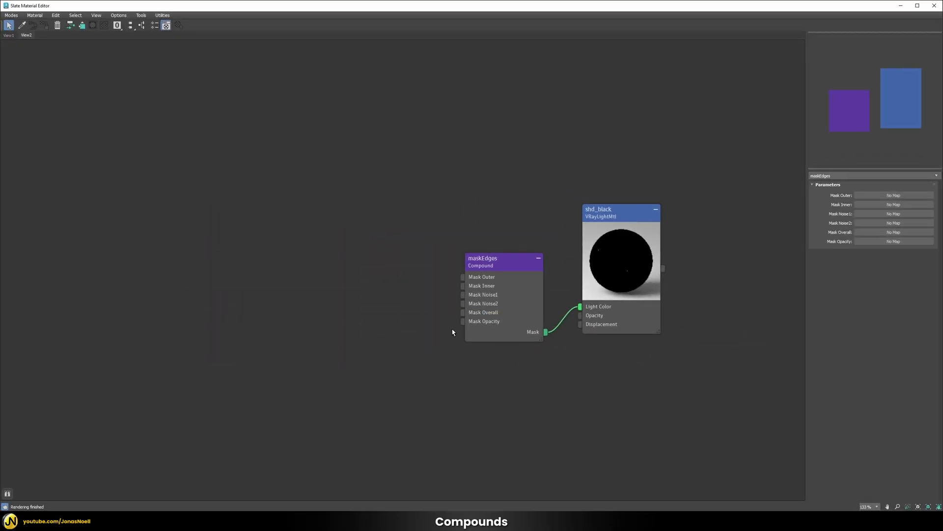
Step: Open the maskEdges compound, review its internal node network, and exit back to the parent view
double_click(497, 263)
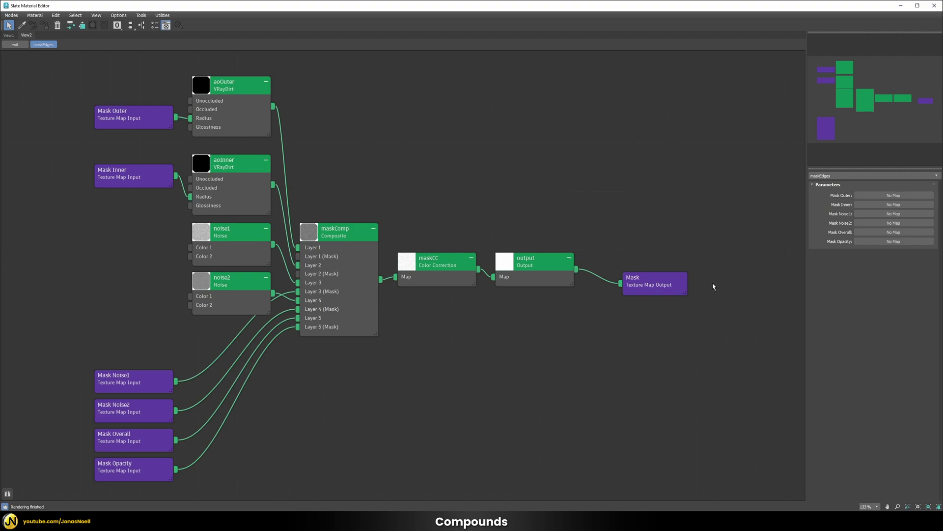
left_click(15, 44)
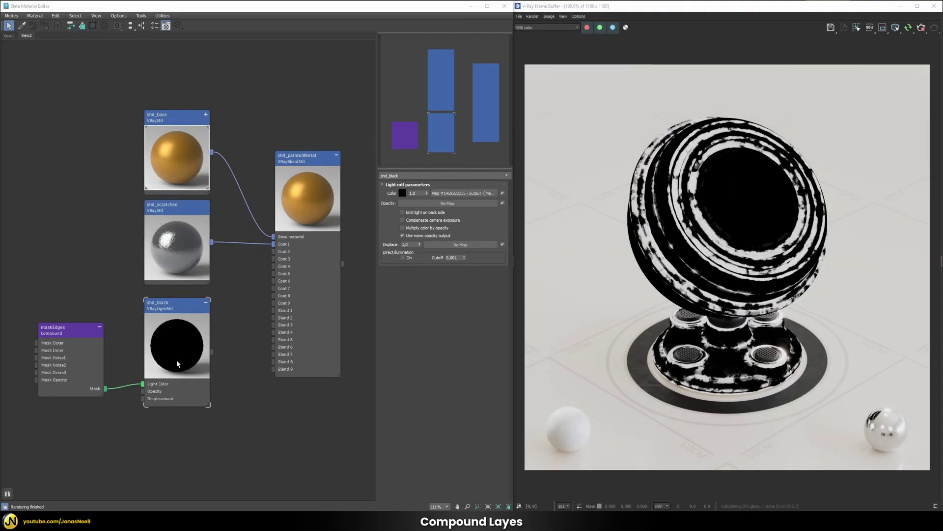
Step: Preview shd_base and shd_scratched in turn by assigning each material to the selected object
right_click(175, 151)
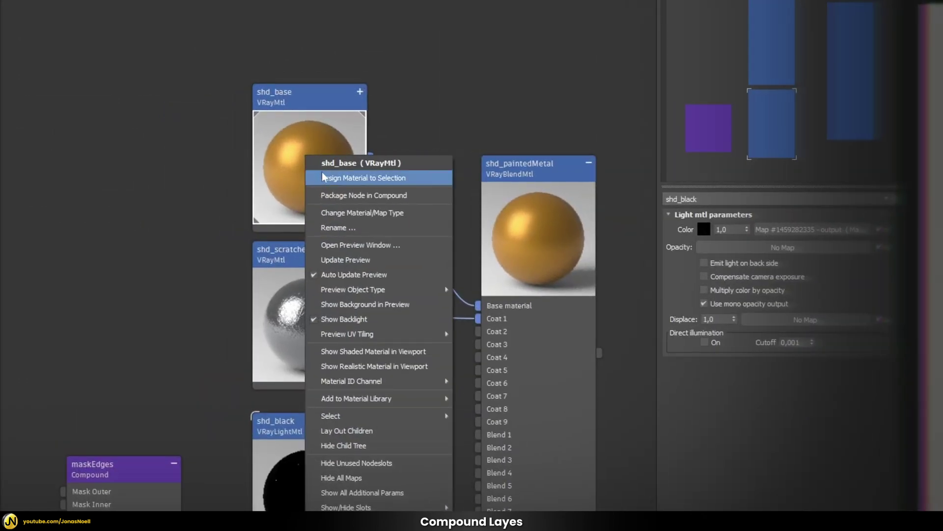
left_click(322, 177)
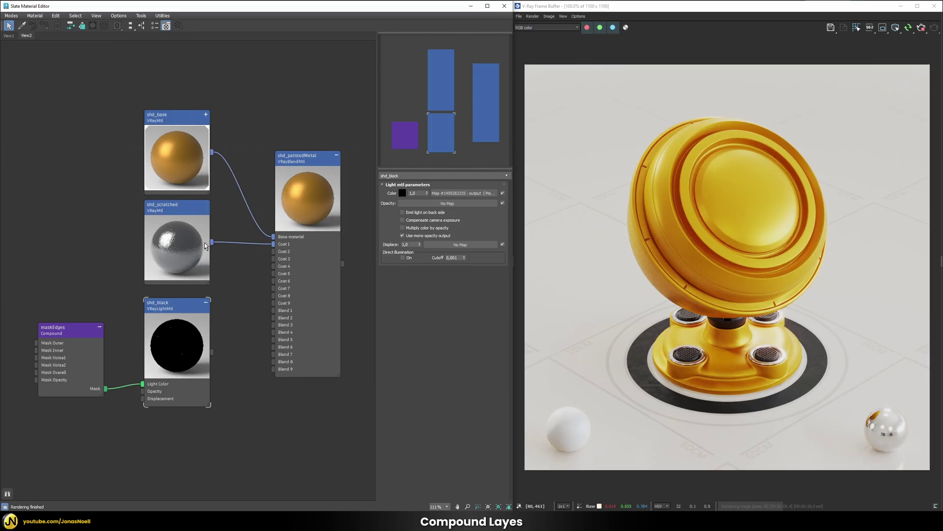
right_click(175, 243)
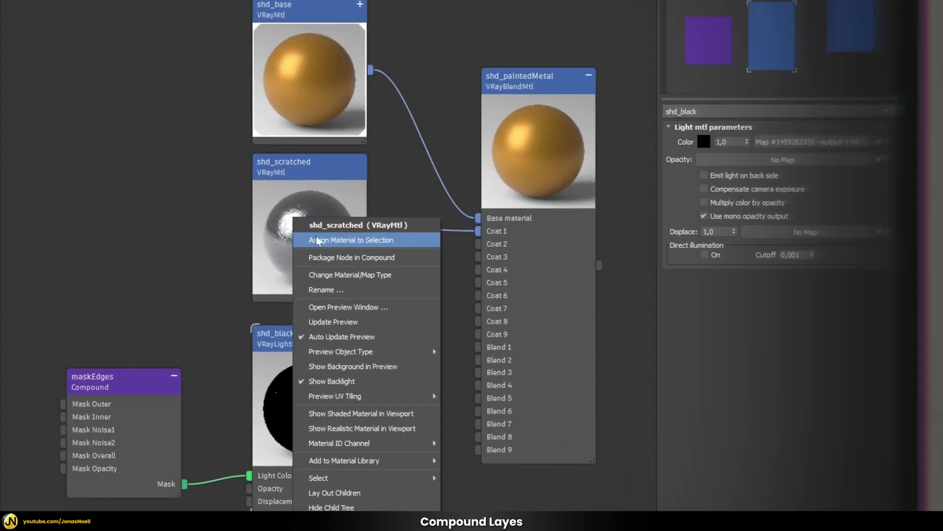
left_click(199, 249)
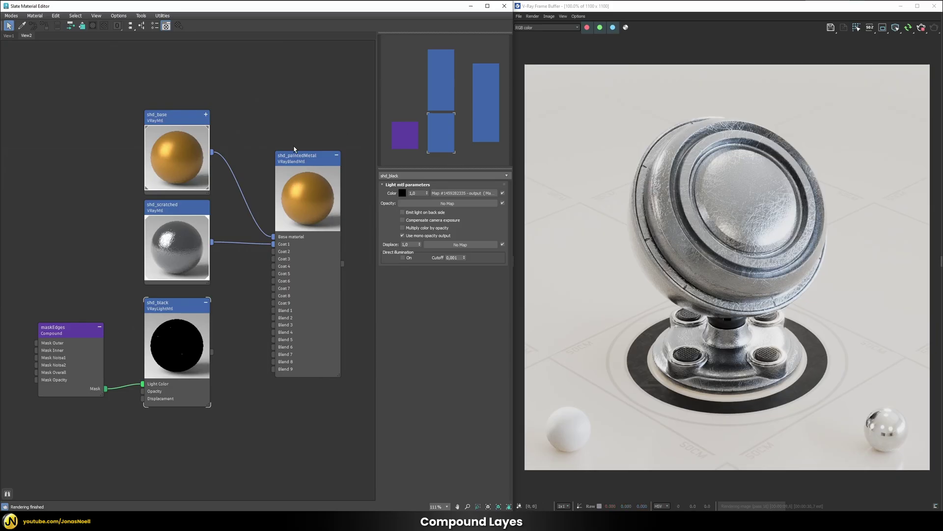
Step: Assign the shd_paintedMetal blend material to the selected object
right_click(301, 194)
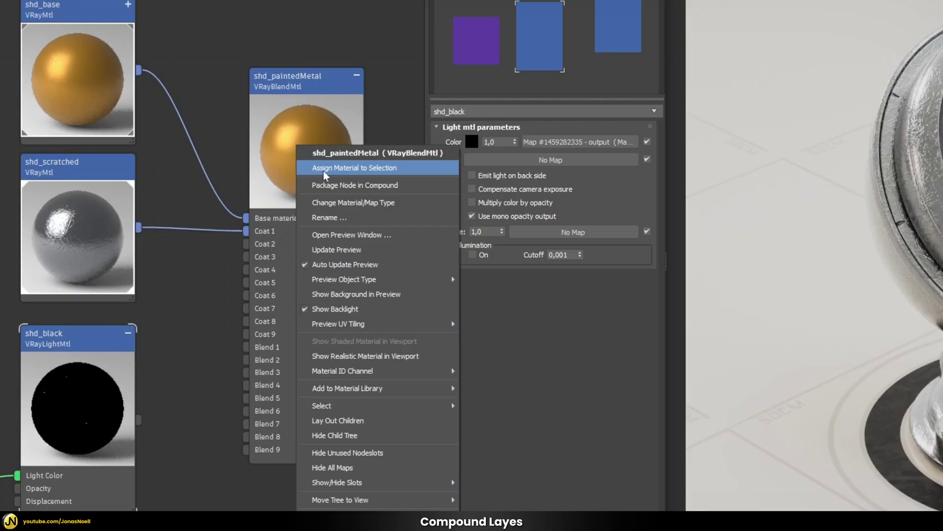
left_click(323, 170)
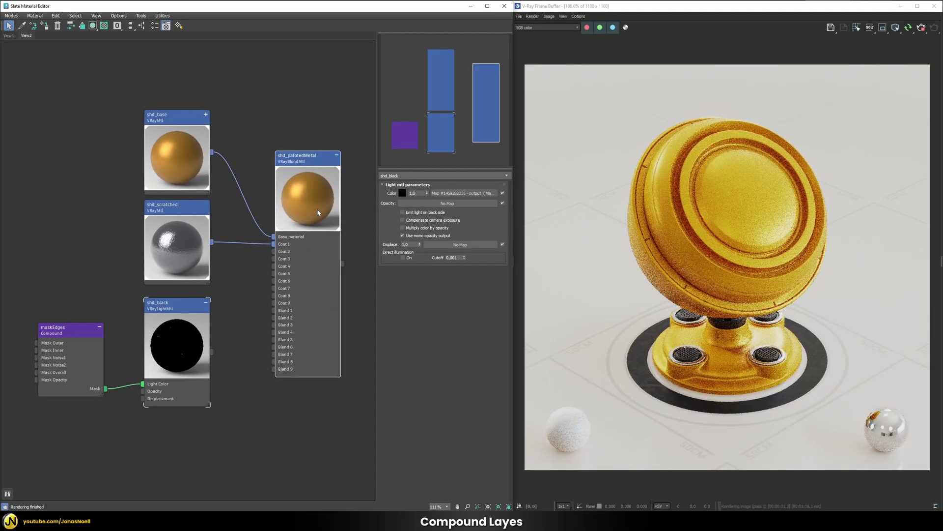
Step: Show the parameters of shd_paintedMetal and instance the maskEdges Mask output into the blend amount of coat 1
double_click(317, 212)
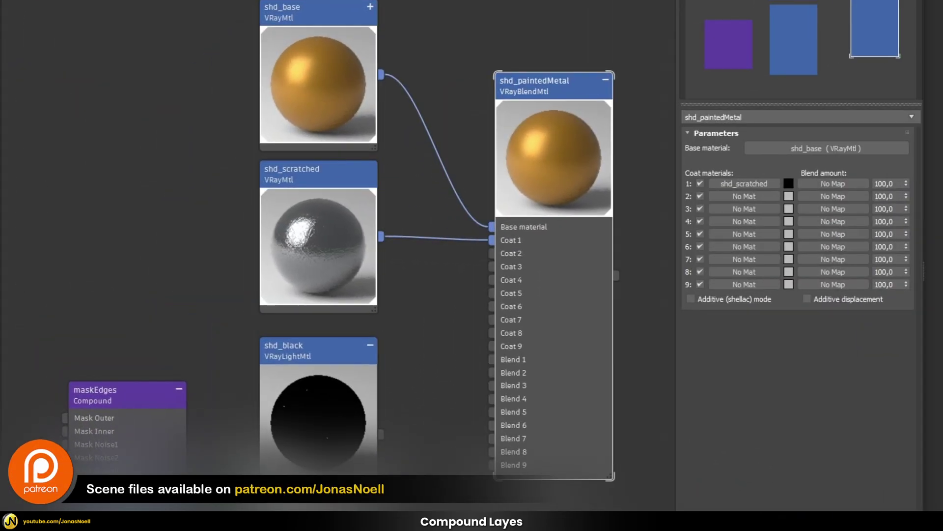
left_click_drag(190, 500, 830, 186)
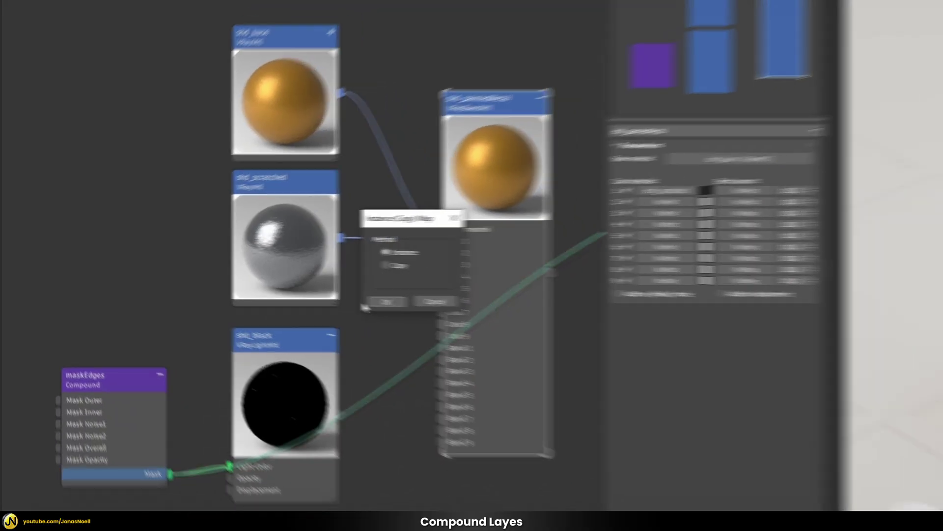
left_click(420, 310)
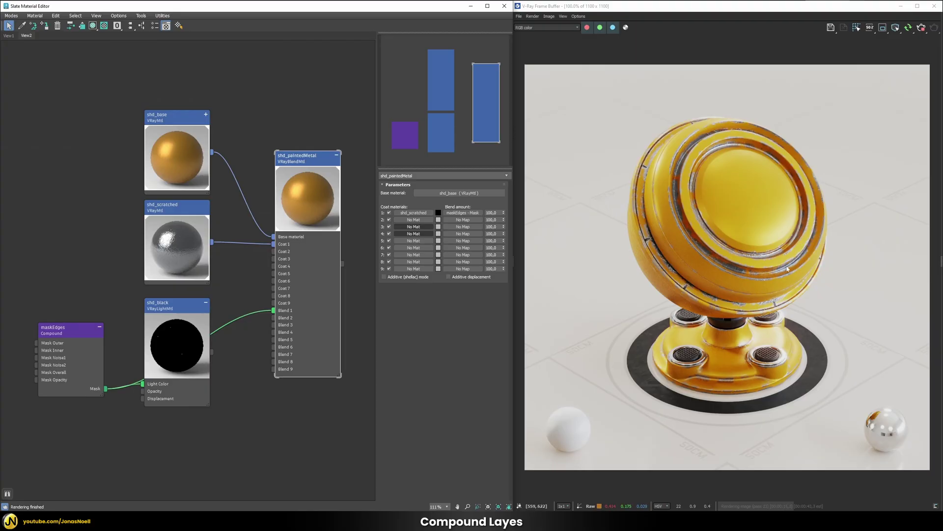
Step: Delete the shd_black material and package the shd_base, shd_scratched, maskEdges and shd_paintedMetal nodes in a compound
double_click(195, 333)
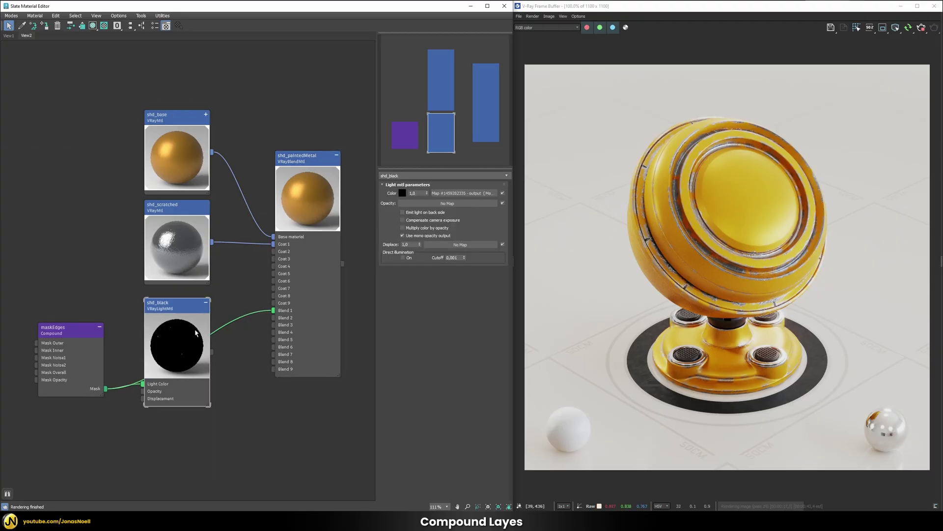
key("Delete")
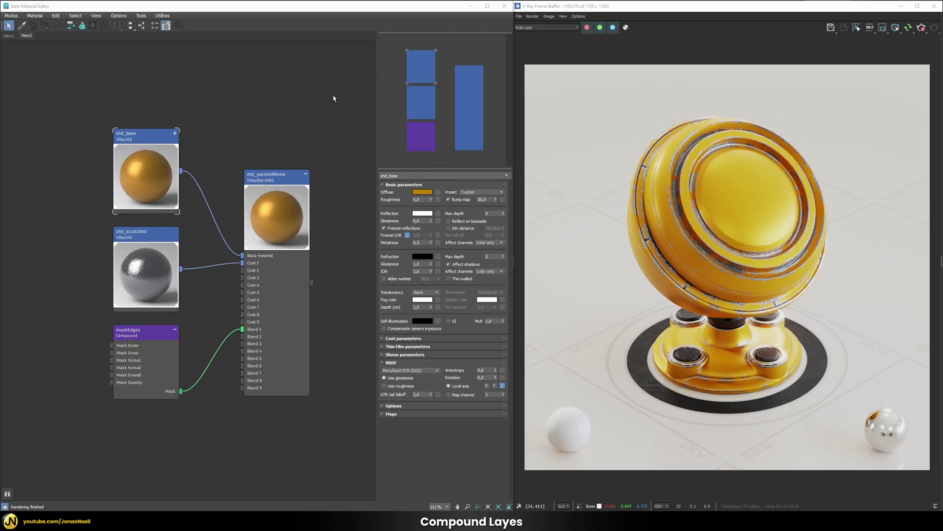
left_click_drag(333, 95, 83, 424)
right_click(266, 198)
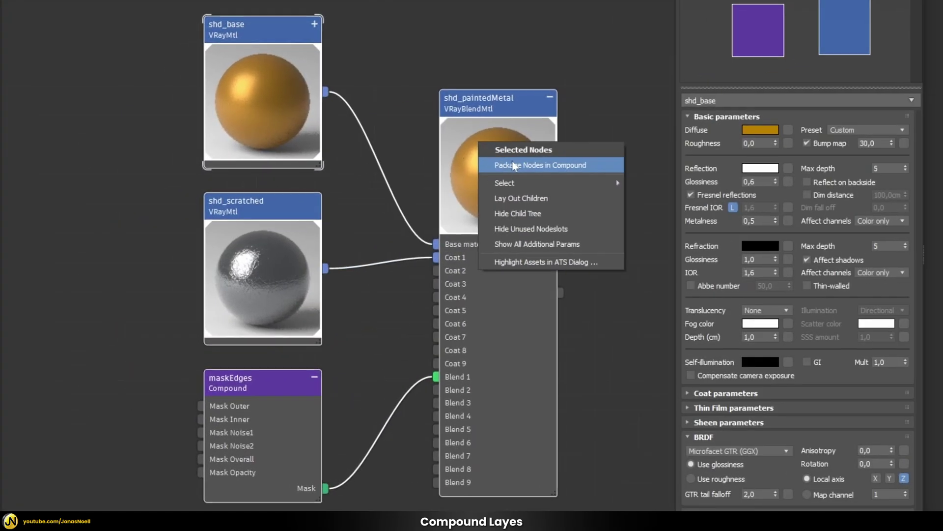
left_click(513, 165)
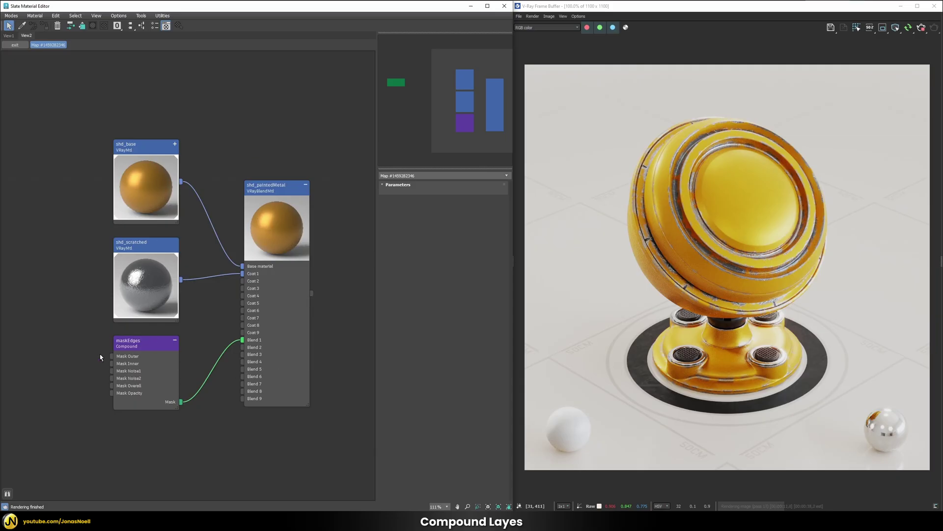
Step: Look inside the nested maskEdges compound, return to the new outer compound, and expose shd_paintedMetal as an output parameter
double_click(138, 346)
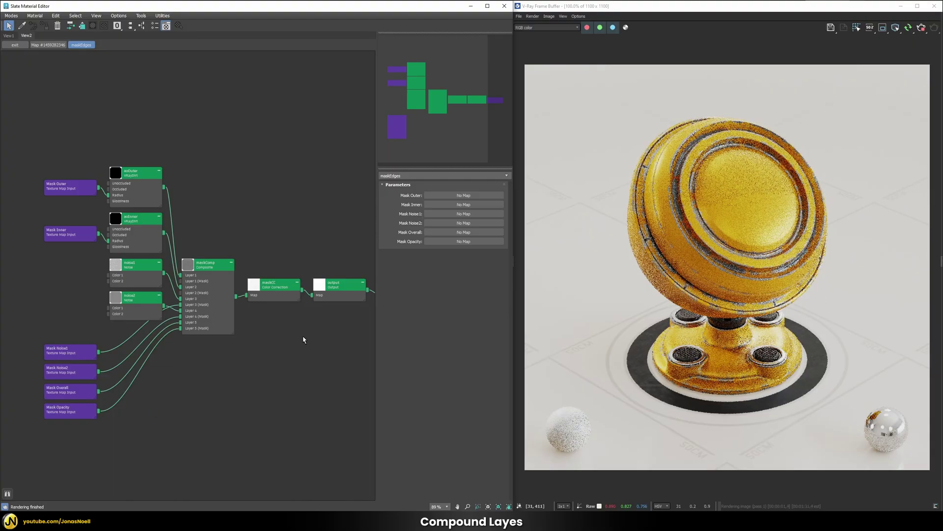
left_click(49, 45)
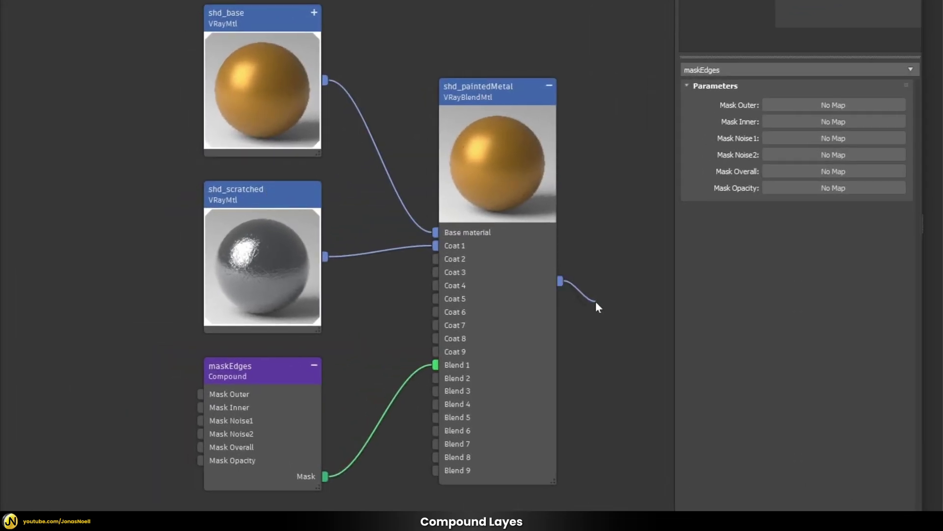
left_click_drag(595, 301, 595, 302)
left_click(626, 309)
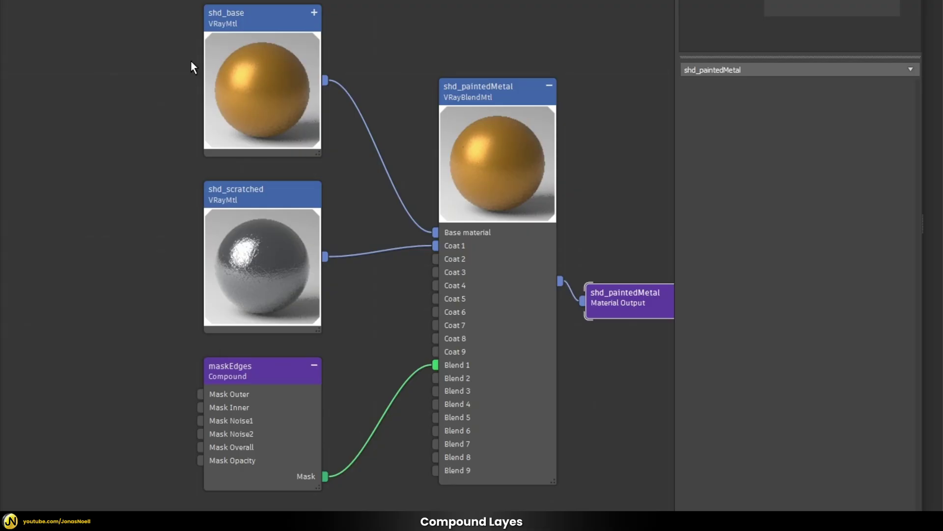
Step: Expose the Diffuse slot of shd_base as an input parameter and collapse the shd_base node
left_click(316, 11)
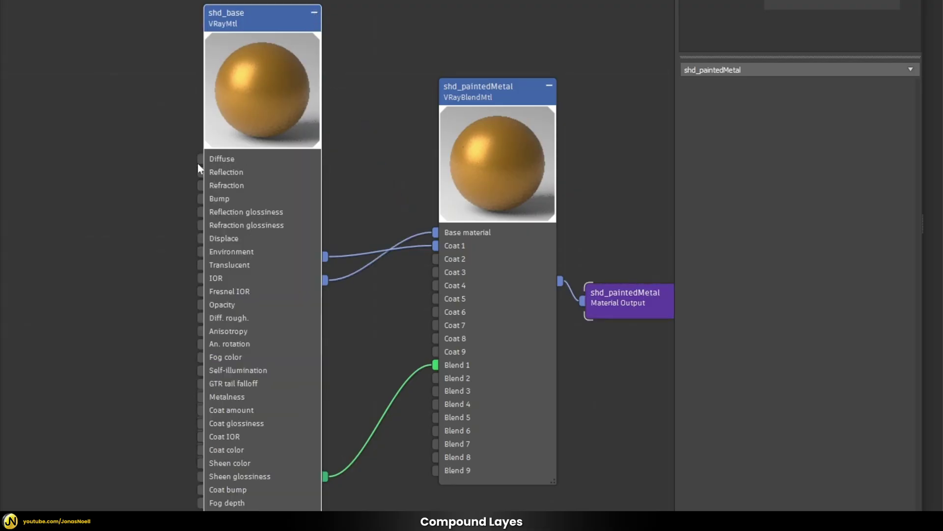
left_click_drag(203, 163, 87, 128)
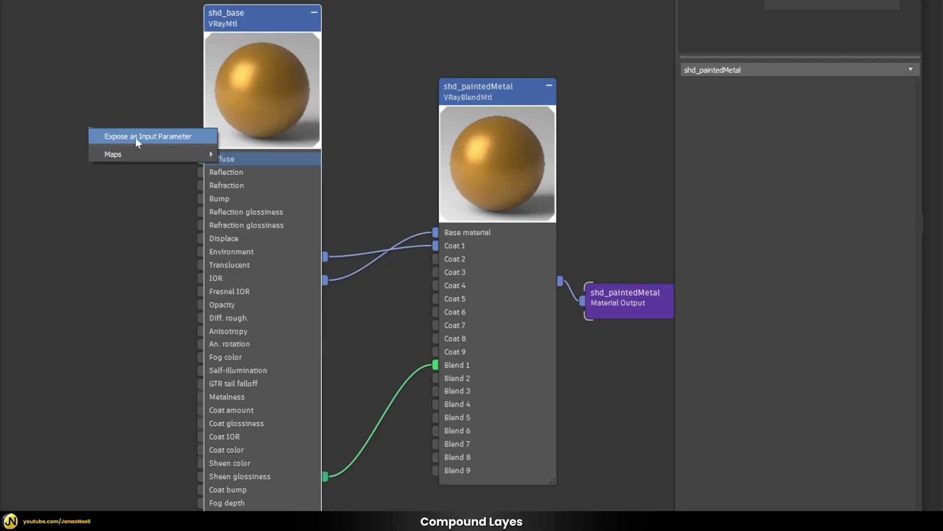
left_click(109, 137)
left_click(310, 13)
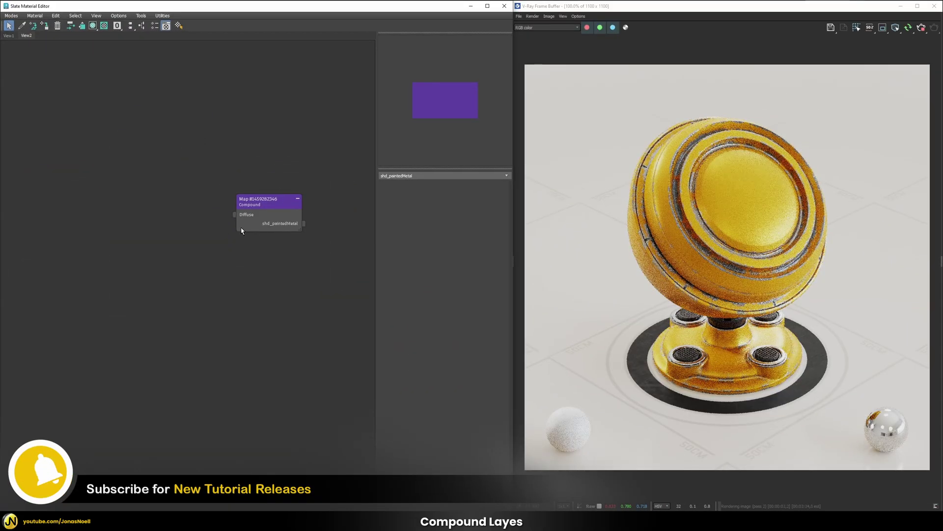
Step: Reopen the painted-metal compound, expose all six maskEdges inputs as input parameters, and align the Diffuse input node with them before exiting
double_click(268, 202)
left_click_drag(112, 355, 81, 416)
left_click(89, 347)
left_click(77, 370)
left_click(87, 396)
left_click(87, 422)
left_click_drag(88, 418, 57, 417)
left_click(63, 422)
left_click_drag(112, 393, 57, 439)
left_click(63, 444)
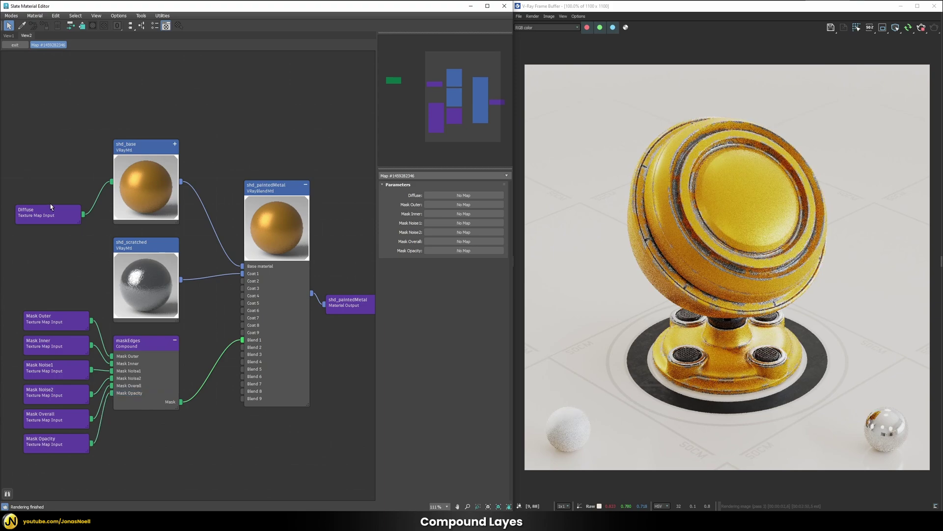
left_click_drag(49, 212, 57, 212)
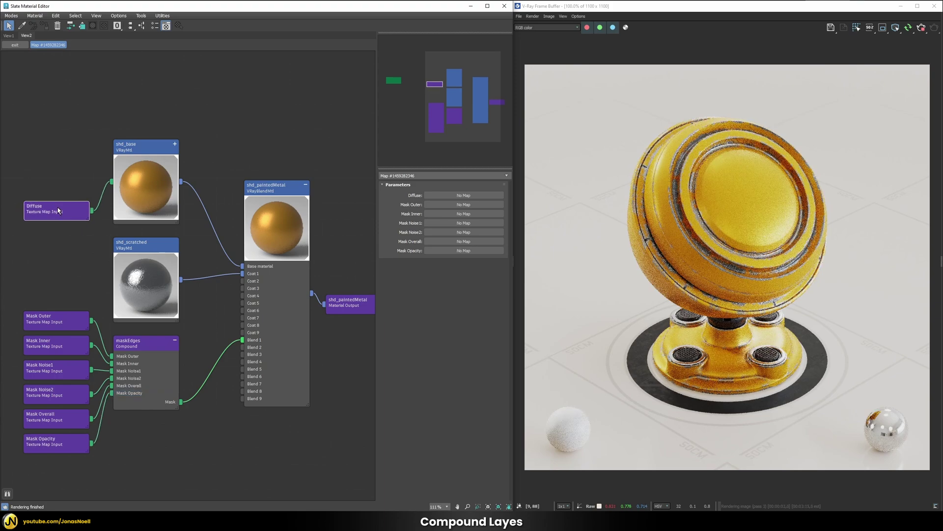
left_click(18, 46)
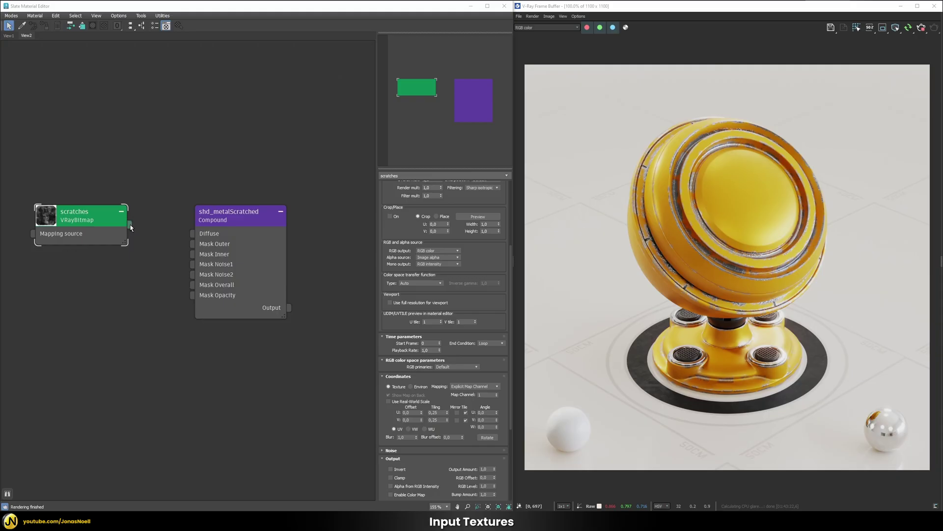
Step: Connect the scratches bitmap to Mask Overall of shd_metalScratched, comparing the render with and without the texture
left_click_drag(130, 225, 193, 288)
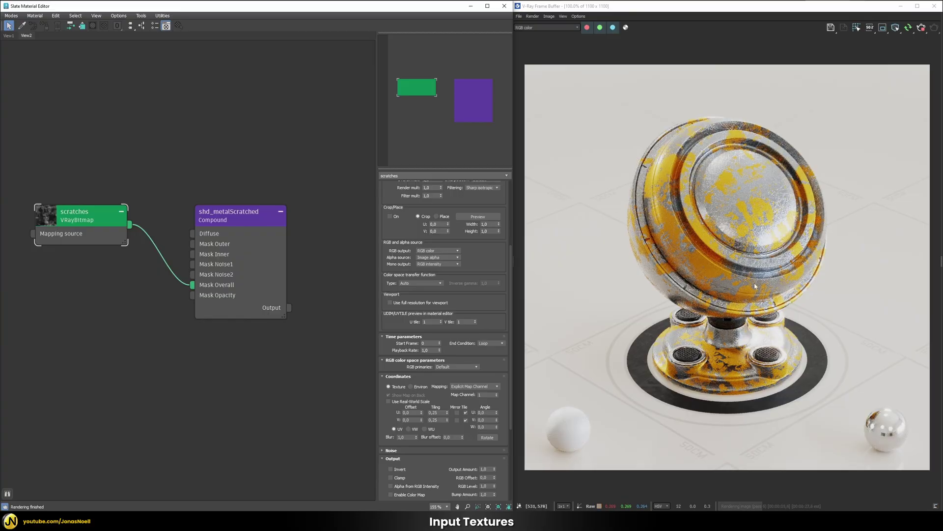
left_click_drag(195, 288, 162, 289)
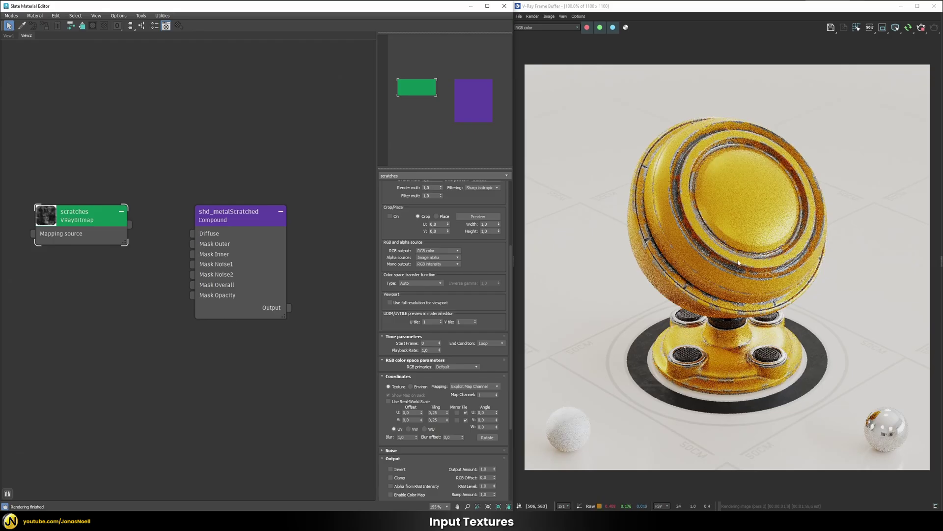
left_click_drag(130, 225, 192, 288)
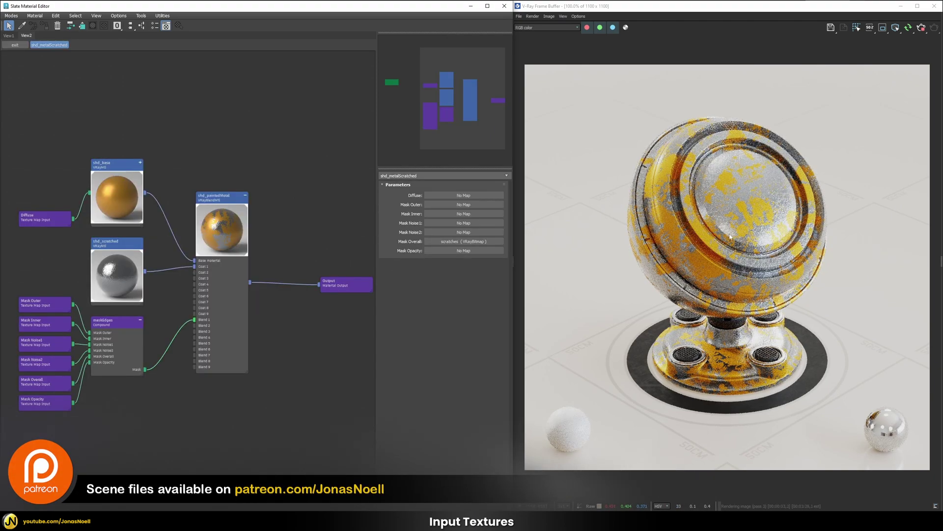
Step: Examine the transitions between paint and scratched metal up close in the render, in RGB color and in the normal channel
scroll(756, 354, "up", 4)
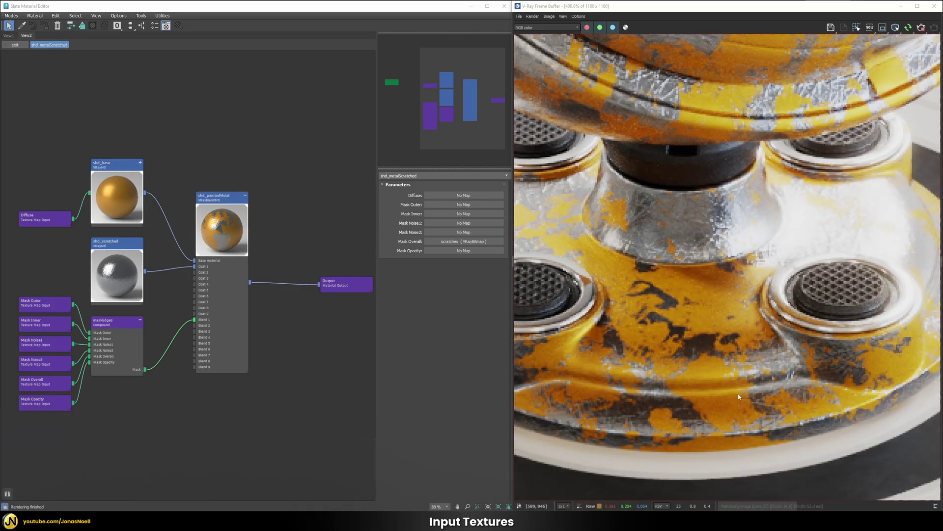
middle_click_drag(746, 122, 779, 280)
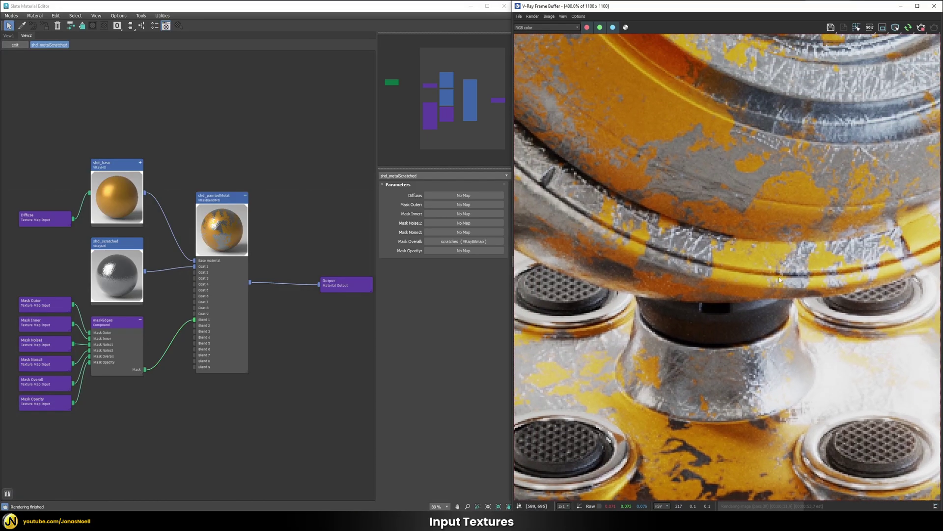
middle_click_drag(707, 198, 772, 281)
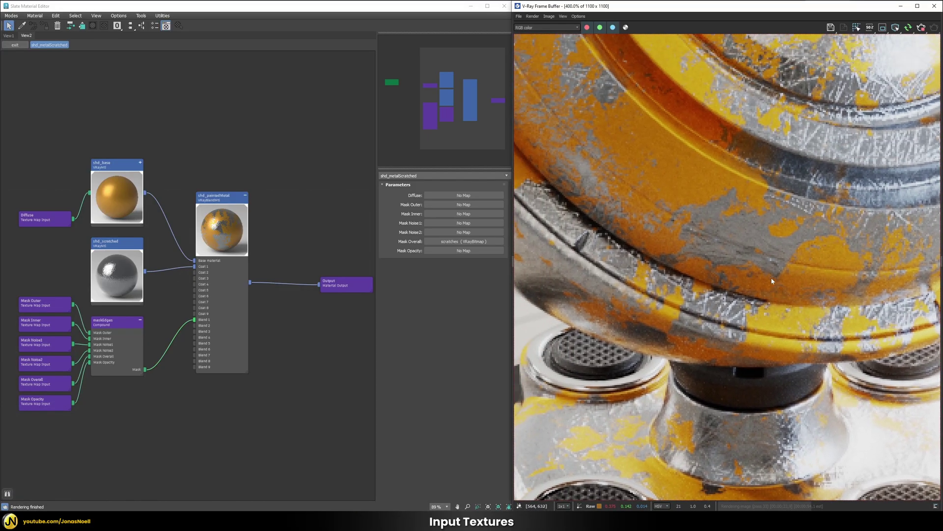
middle_click_drag(757, 199, 822, 415)
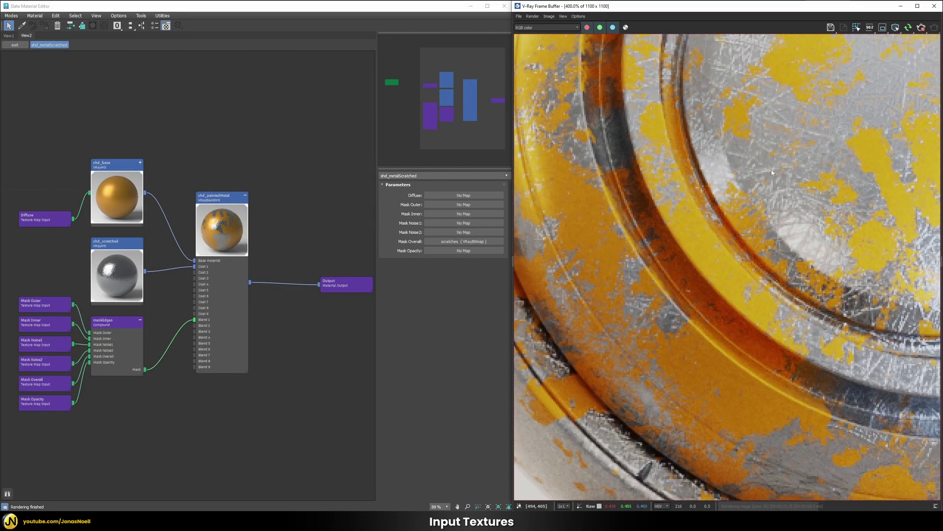
middle_click_drag(816, 93, 797, 65)
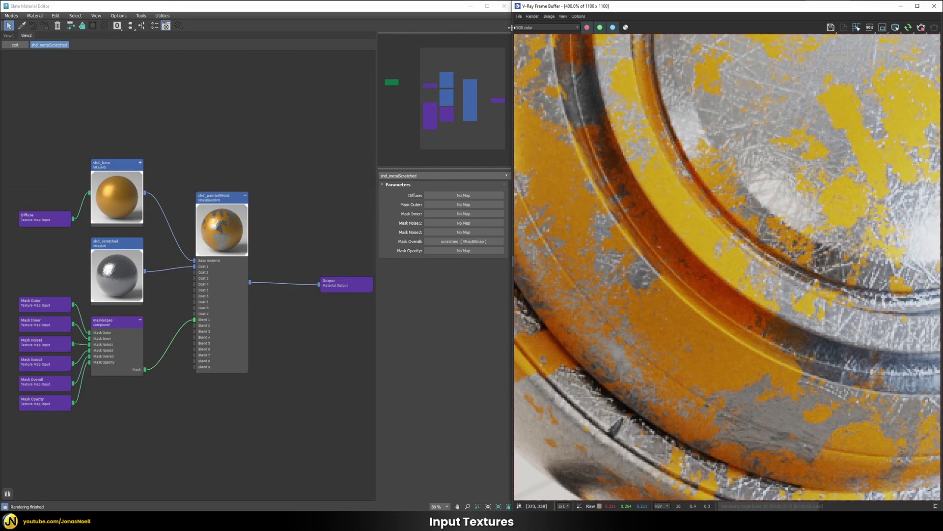
left_click(545, 27)
left_click(539, 93)
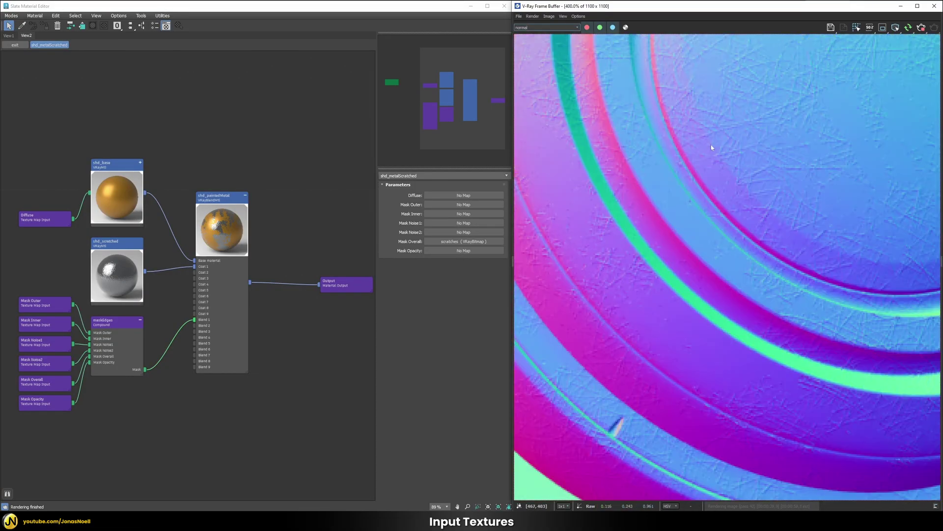
middle_click_drag(712, 148, 700, 160)
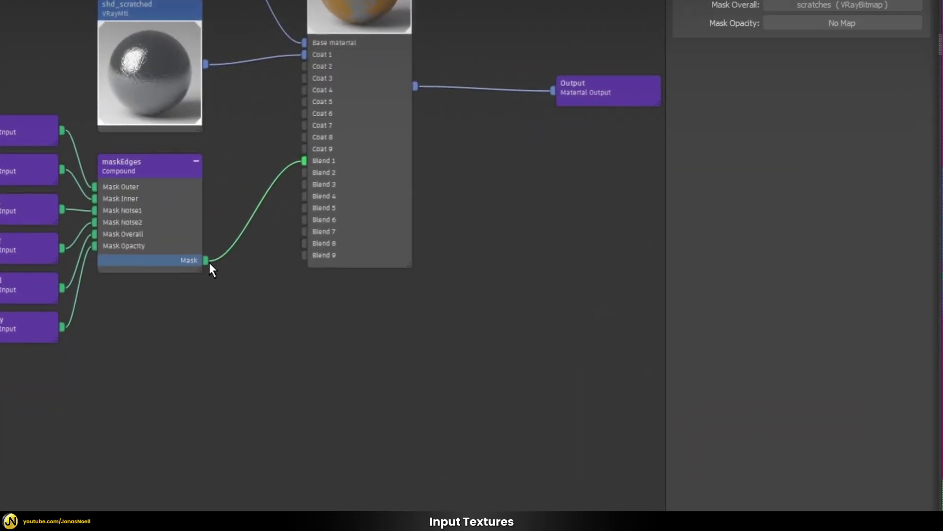
Step: Create a VRayColor2Bump map fed by the Mask output of maskEdges
left_click_drag(146, 370, 234, 417)
left_click_drag(385, 361, 384, 355)
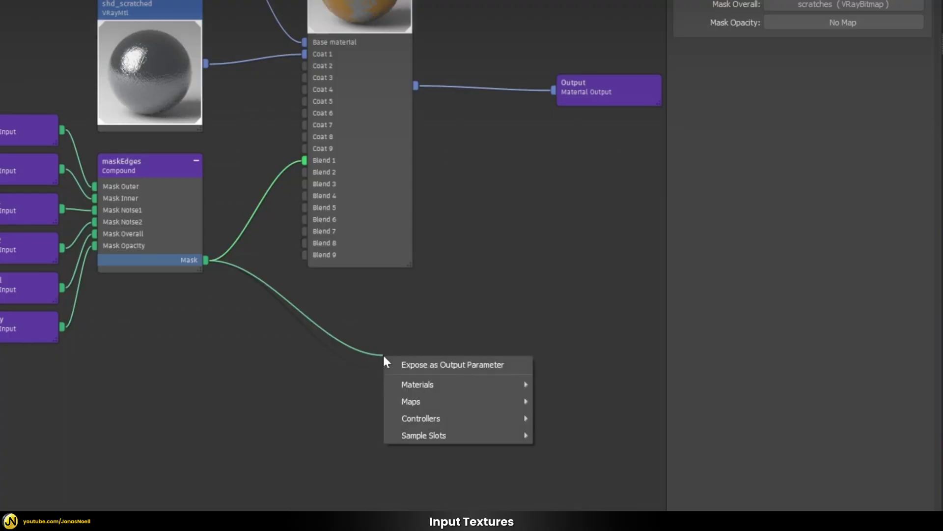
mouse_move(438, 390)
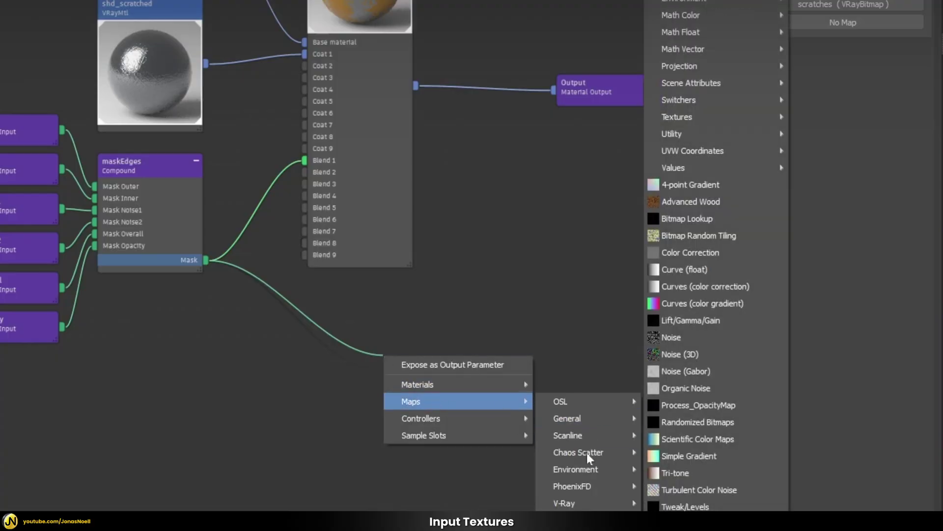
mouse_move(585, 504)
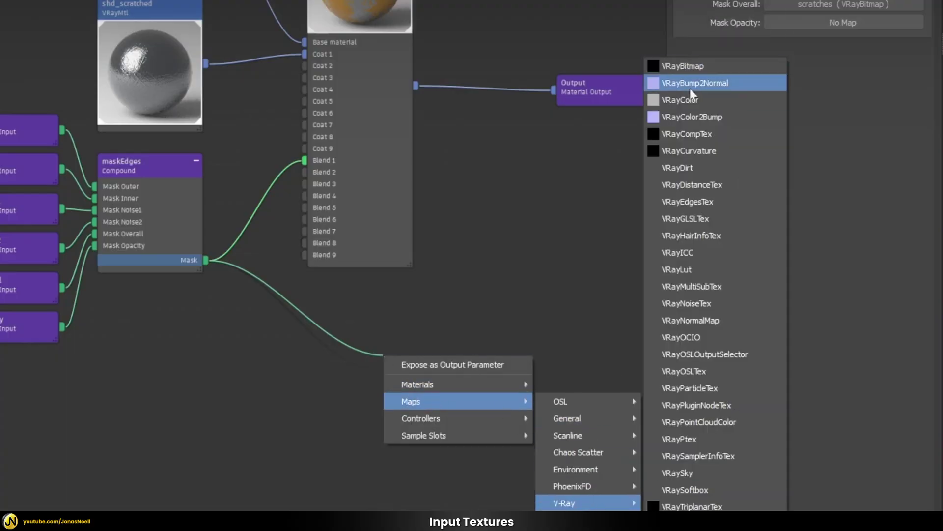
left_click(690, 117)
Step: Feed the VRayColor2Bump map into a new VRayBumpMtl, use shd_paintedMetal as its base material, and connect it to the compound's Output
left_click_drag(416, 321, 491, 179)
mouse_move(521, 216)
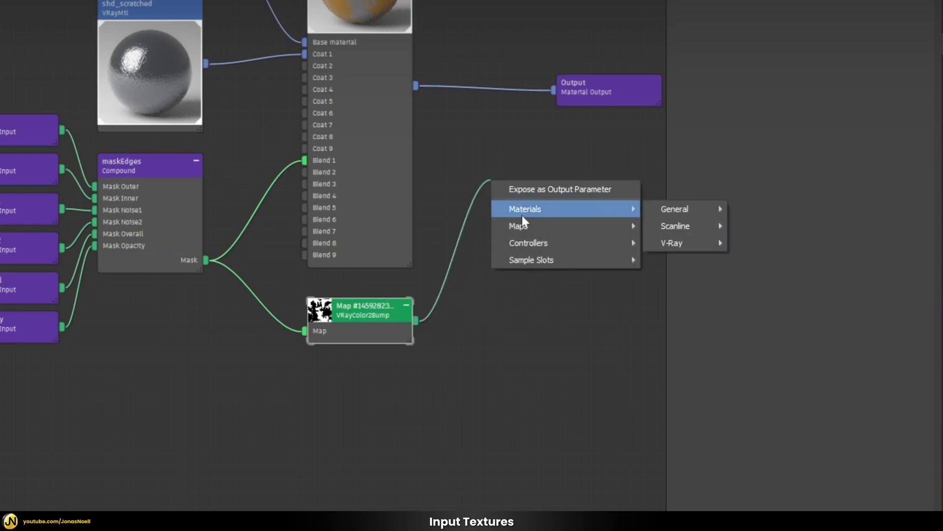
mouse_move(680, 244)
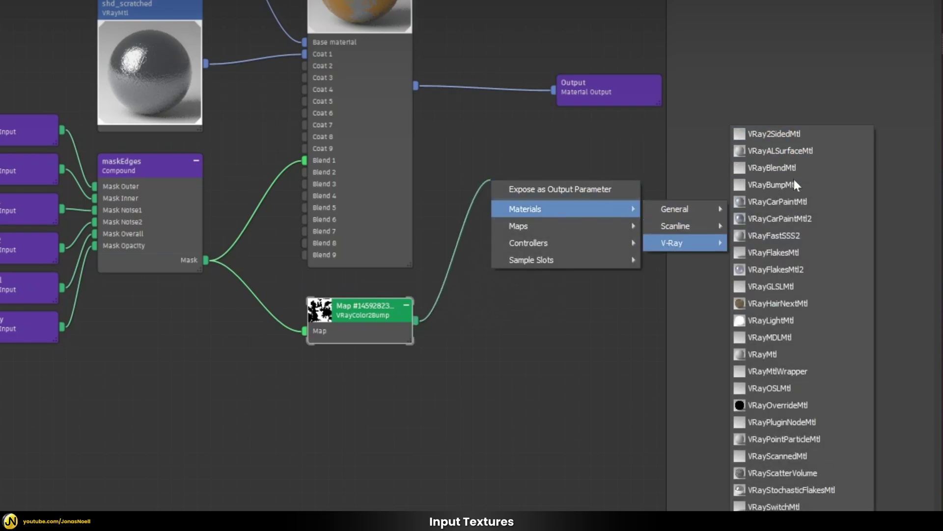
left_click(776, 185)
left_click_drag(416, 86, 435, 199)
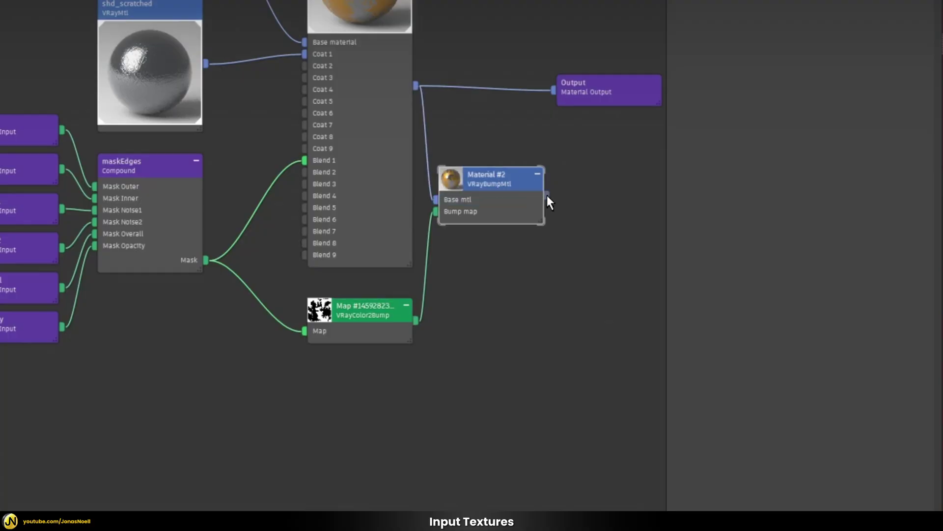
left_click_drag(547, 196, 552, 95)
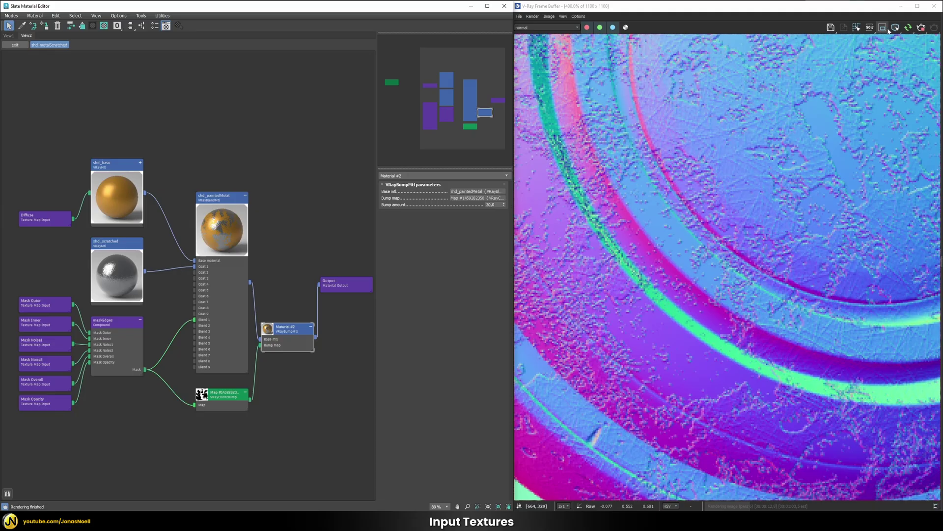
Step: Restrict rendering to a region over the curved rings and set the height of the VRayColor2Bump map to -1 cm
left_click(883, 29)
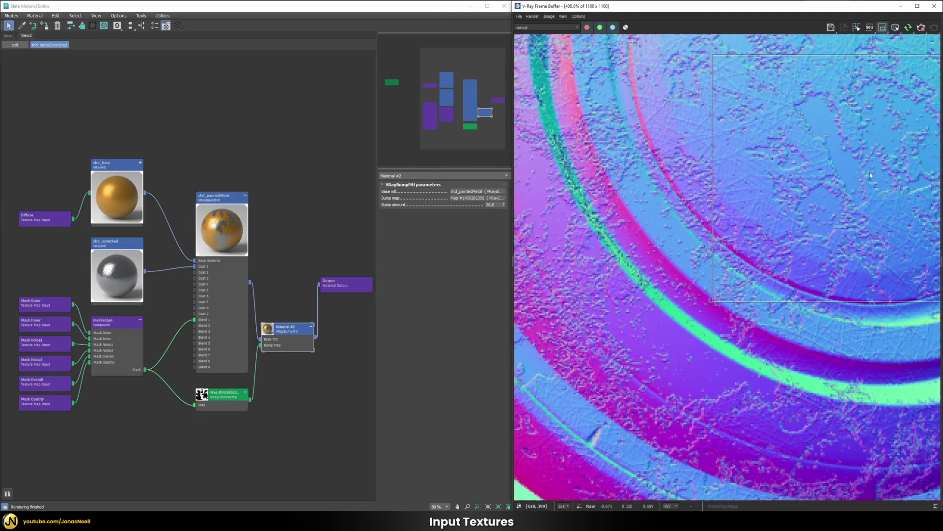
mouse_move(902, 118)
left_mouse_down()
mouse_move(724, 326)
mouse_move(582, 443)
left_mouse_up()
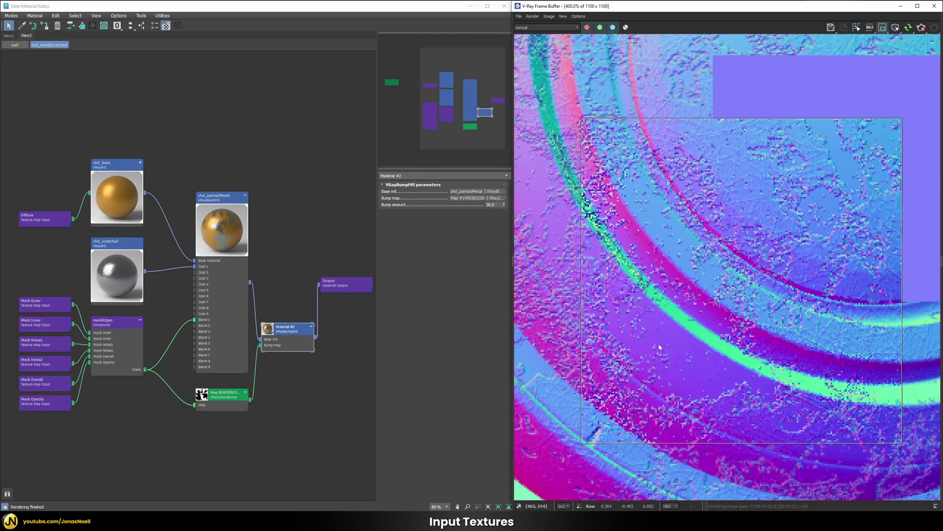
double_click(222, 395)
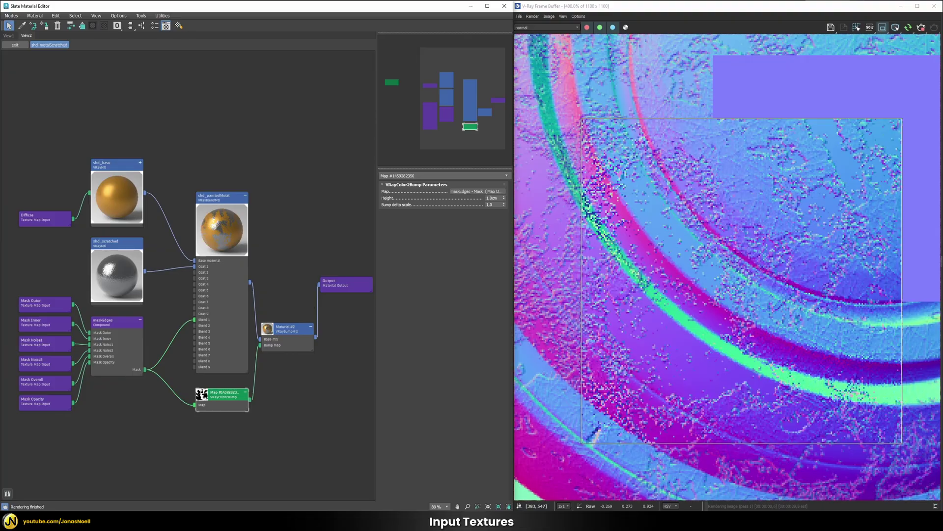
left_click_drag(499, 198, 454, 203)
type("-1")
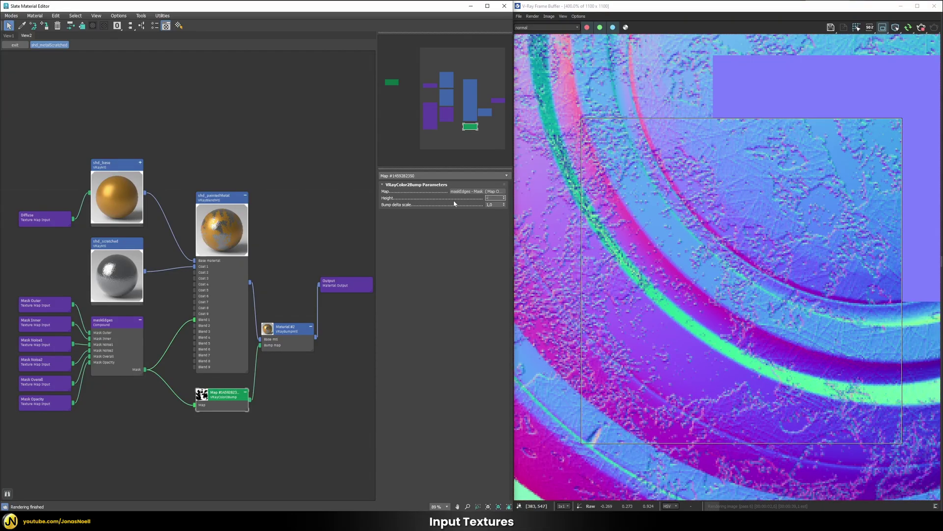
key("Return")
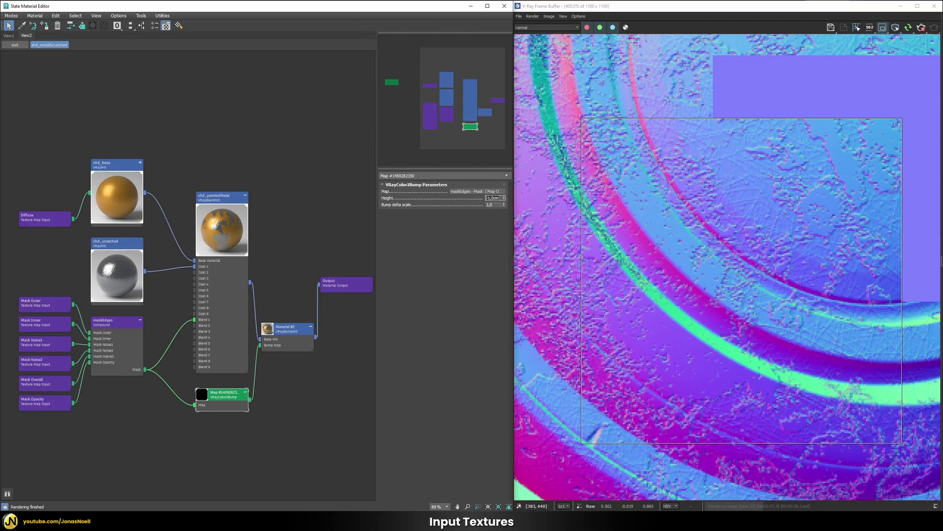
Step: Set the height of the VRayColor2Bump map to -0.1 cm and switch the render display back to RGB color
type("-0,")
key("Return")
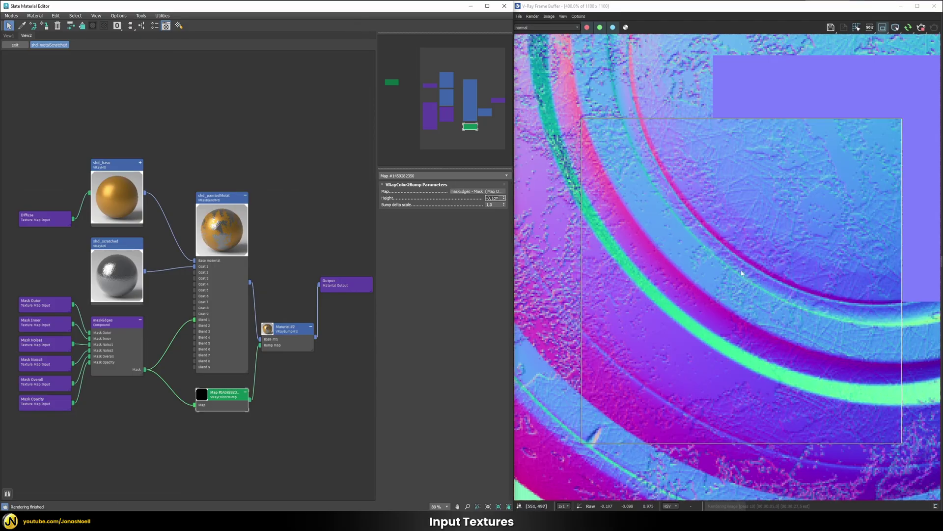
left_click(543, 28)
left_click(540, 34)
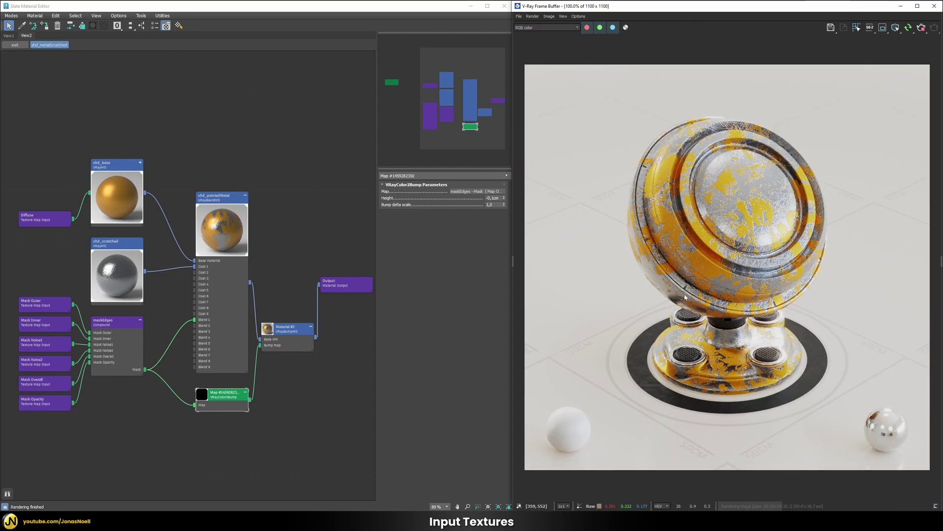
Step: Outside the compound, disconnect the scratches texture from Mask Overall and feed a new VRayColor map into the Diffuse input
left_click(14, 45)
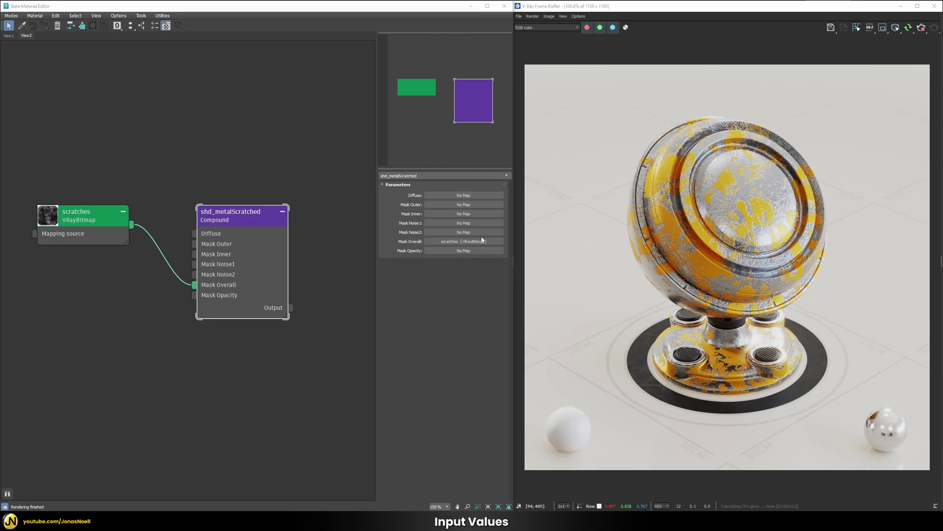
left_click_drag(194, 284, 126, 259)
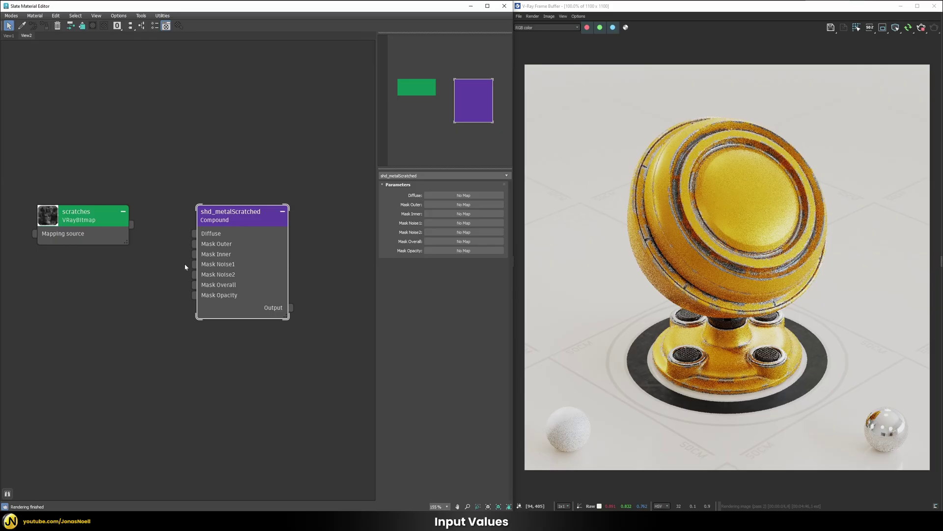
right_click(96, 292)
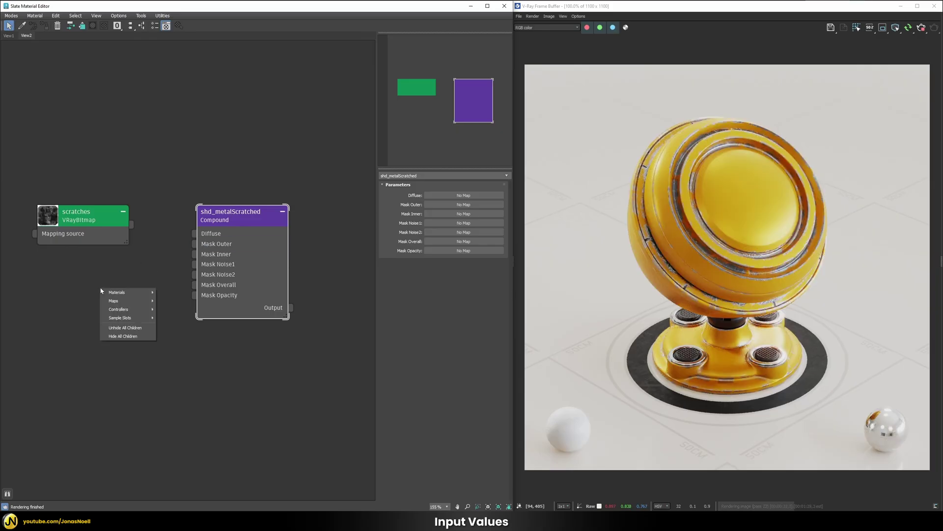
mouse_move(137, 302)
mouse_move(192, 354)
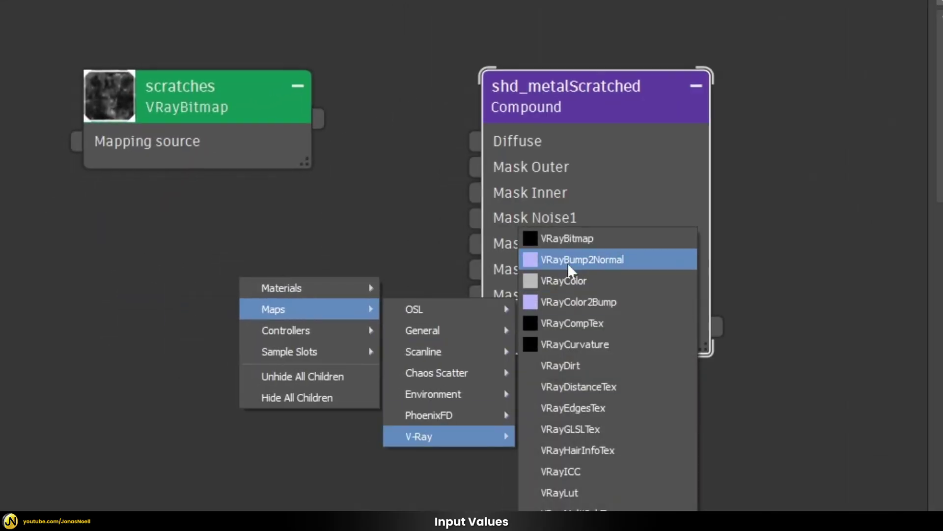
left_click(564, 280)
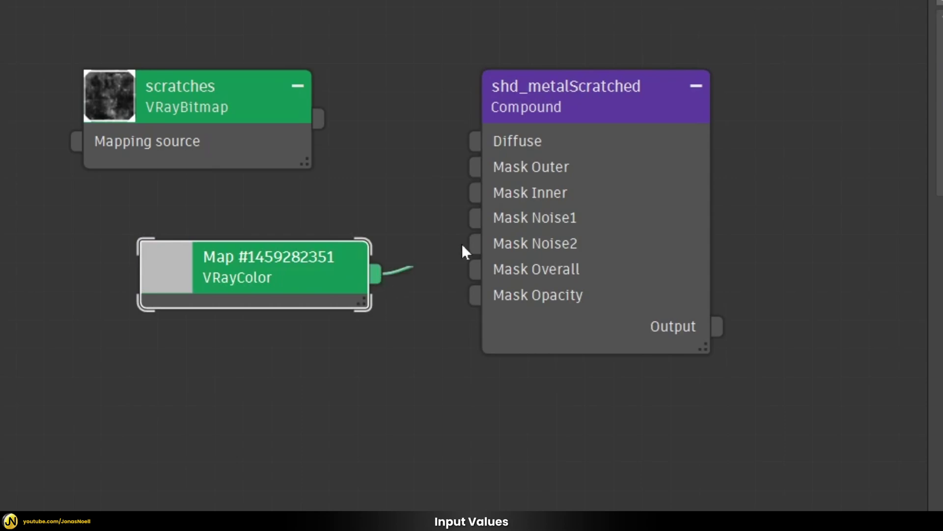
left_click_drag(461, 243, 476, 141)
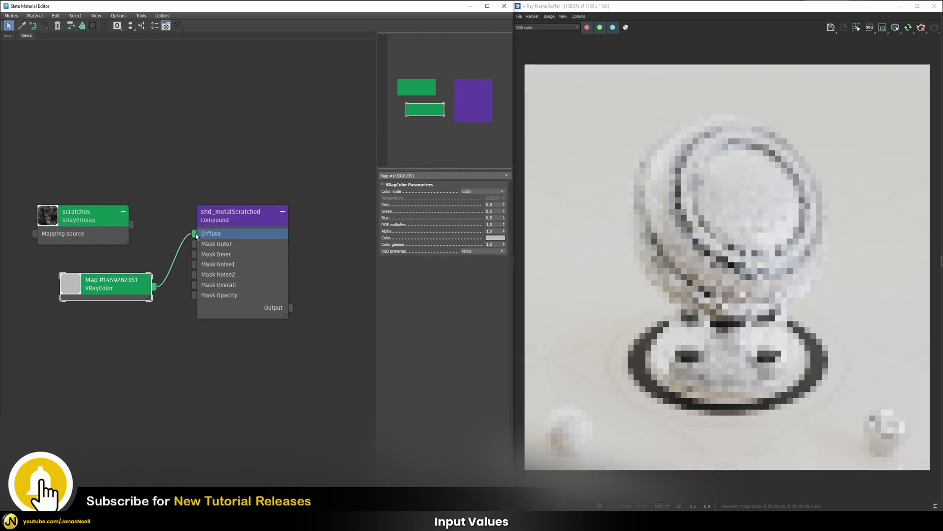
Step: Change the VRayColor map to a violet-blue and disconnect it from the compound's Diffuse input
left_click(494, 237)
left_click(401, 192)
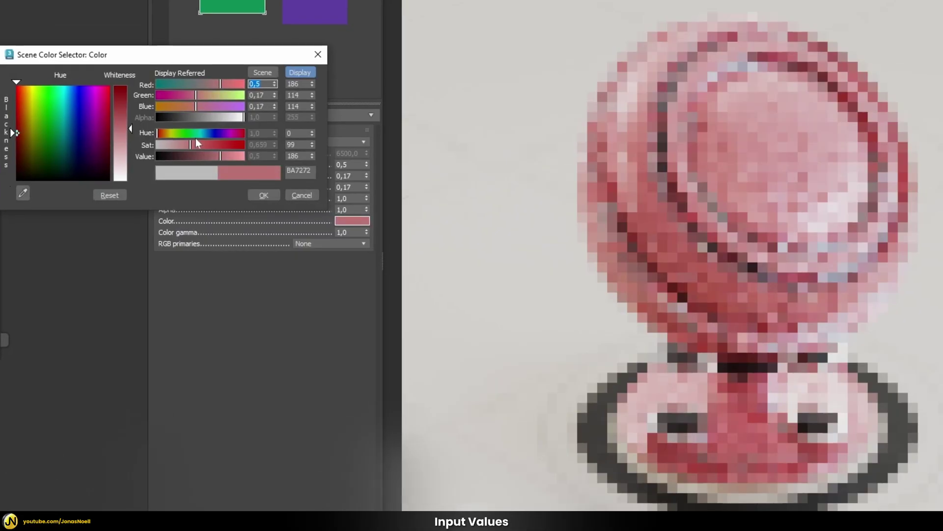
left_click(191, 132)
left_click(214, 131)
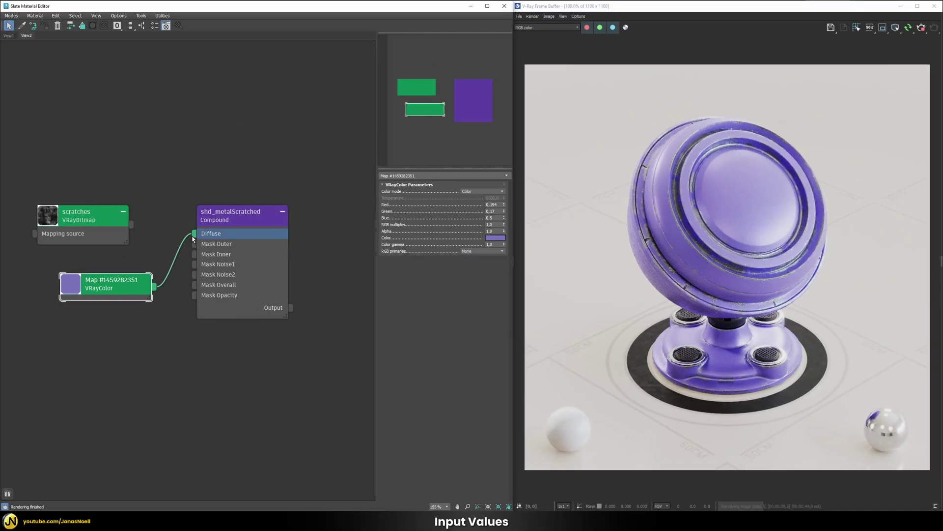
left_click_drag(137, 231, 121, 236)
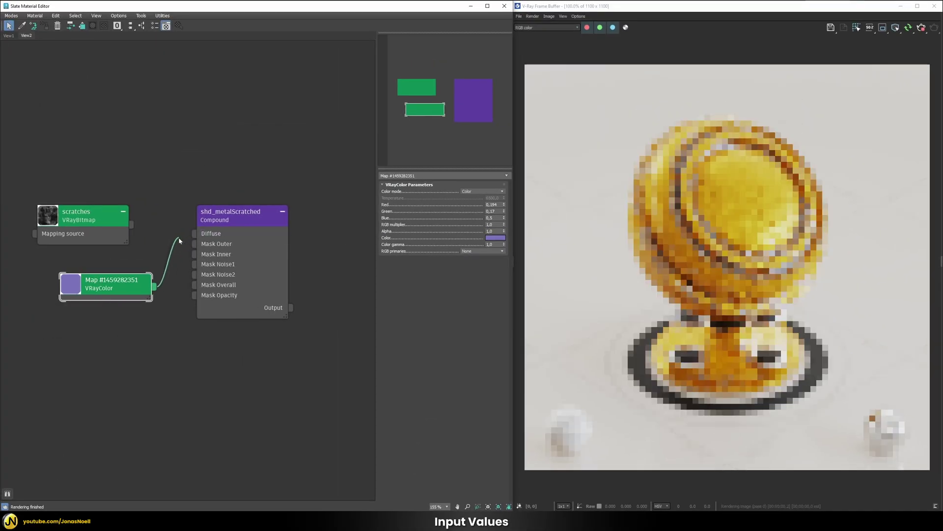
left_click_drag(180, 241, 179, 240)
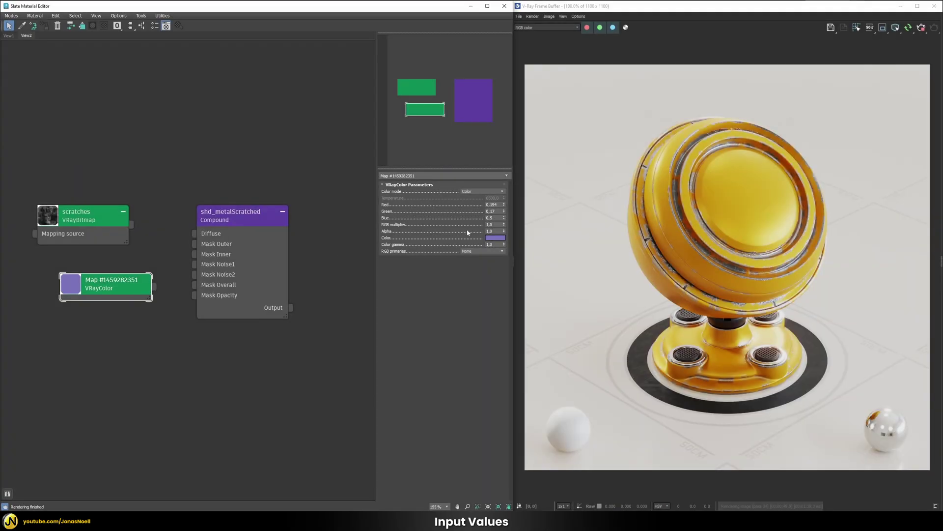
Step: Set the color of the unconnected VRayColor map to pure white
left_click(494, 238)
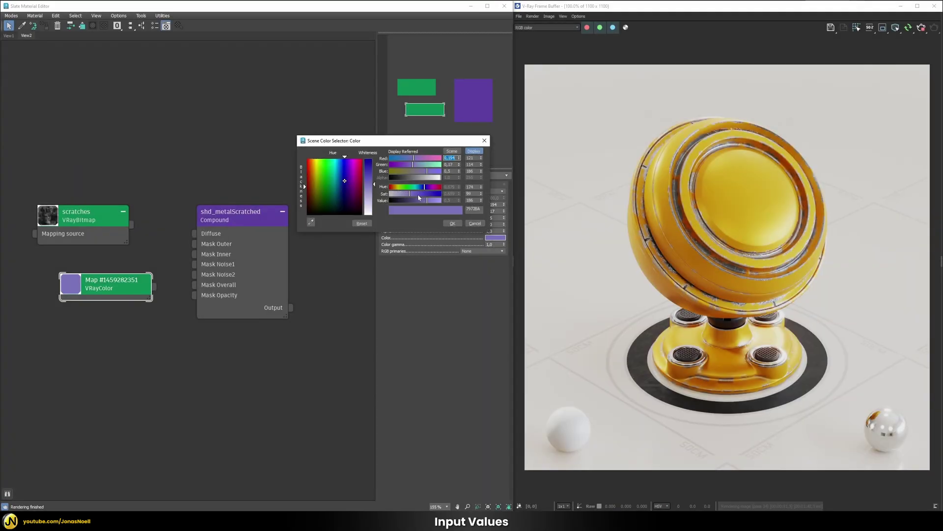
left_click(475, 224)
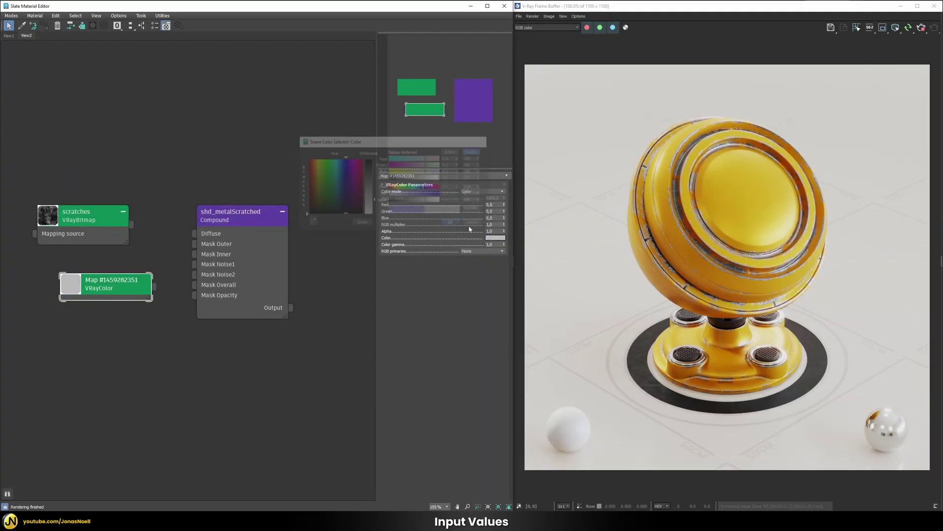
left_click(501, 240)
left_click(261, 169)
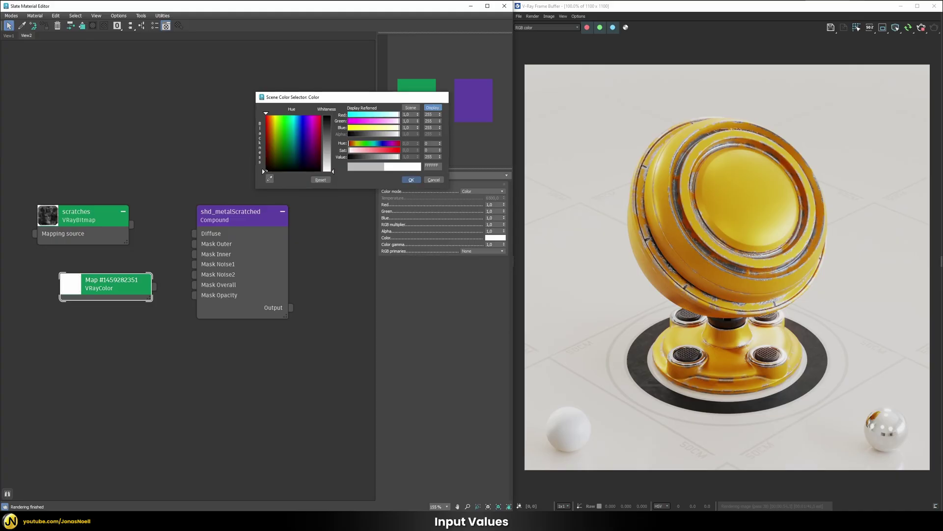
left_click(412, 179)
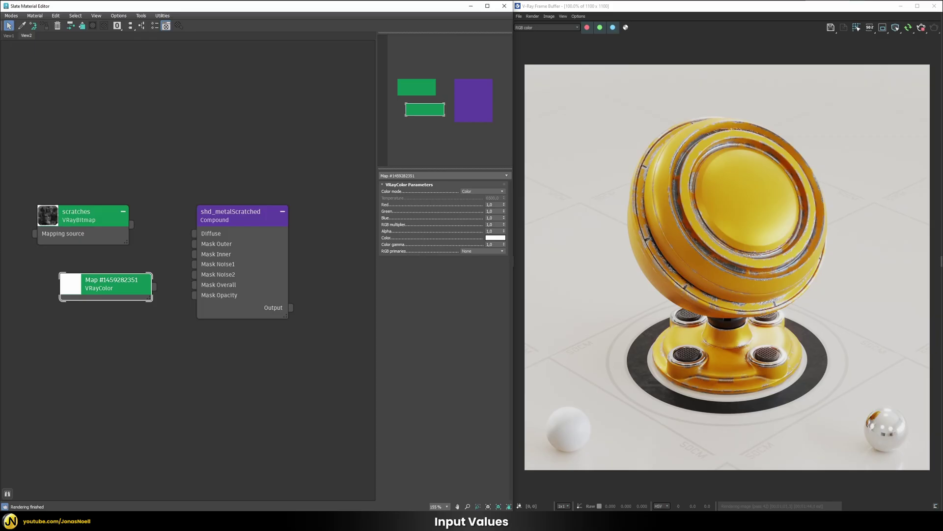
Step: Set the RGB multiplier of the VRayColor map to 5 and connect it to the compound's Mask Outer input
left_click(489, 225)
type("5")
key("Return")
left_click_drag(178, 262, 193, 246)
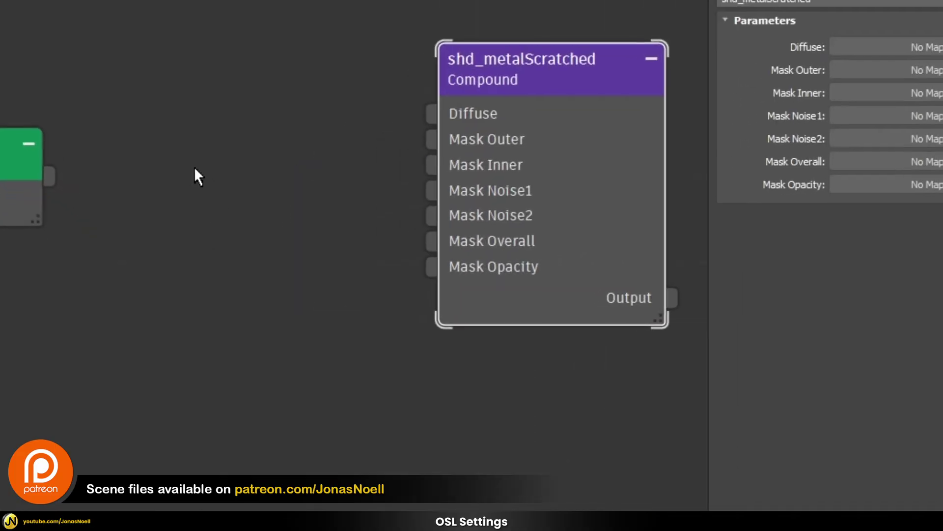
Step: Create an OSL 4-point Gradient map, load Parameters.osl from the Desktop as its code, and place it beside the compound
right_click(167, 243)
mouse_move(237, 203)
mouse_move(381, 203)
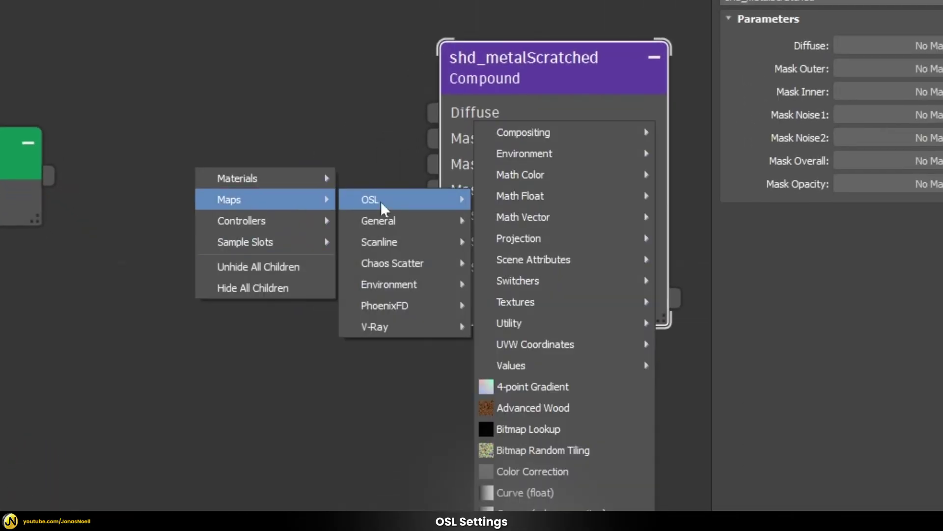
left_click(533, 386)
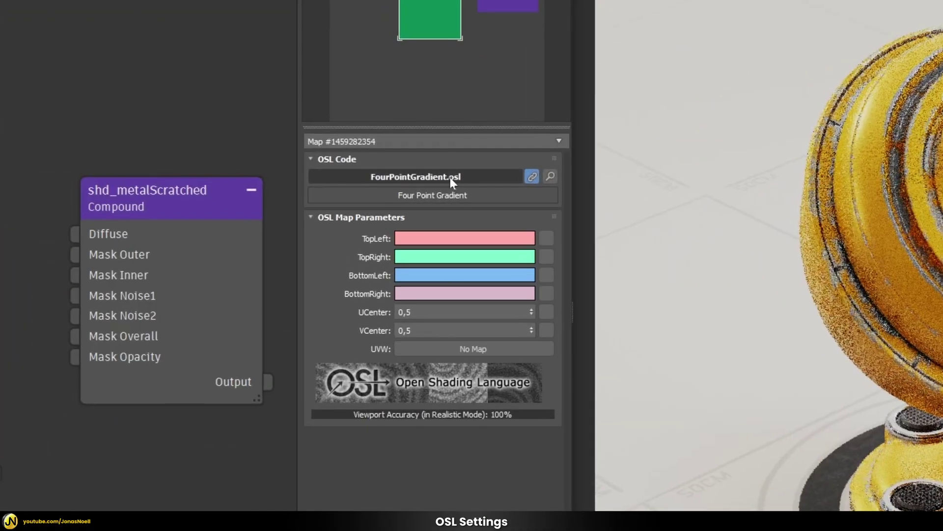
left_click(450, 178)
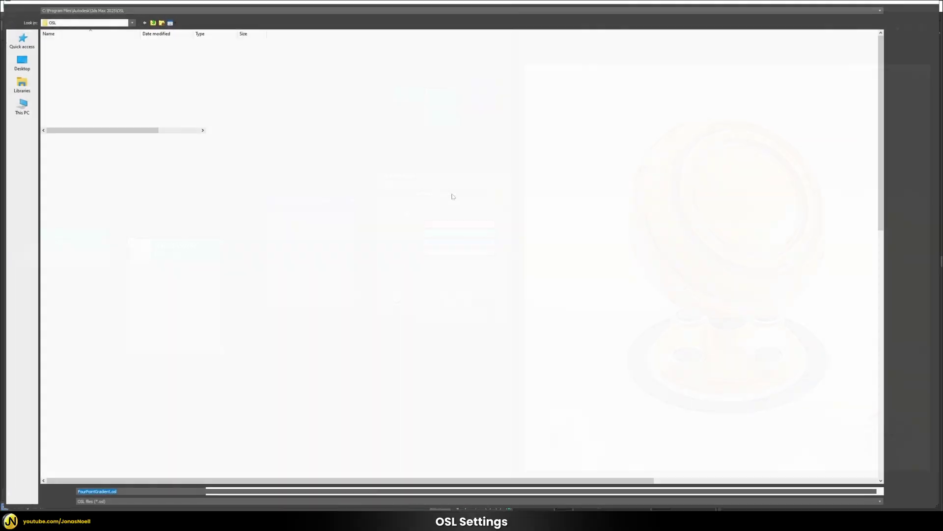
left_click(32, 68)
double_click(65, 82)
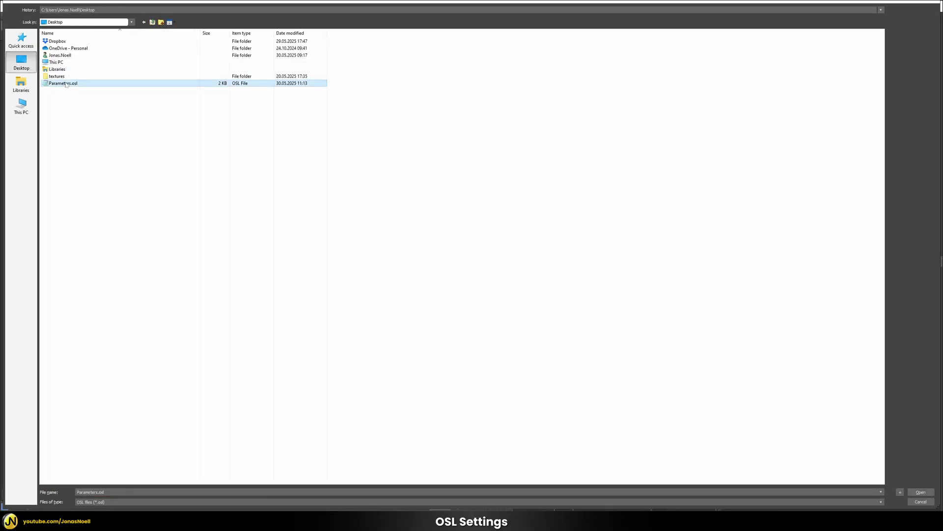
left_click_drag(171, 256, 182, 212)
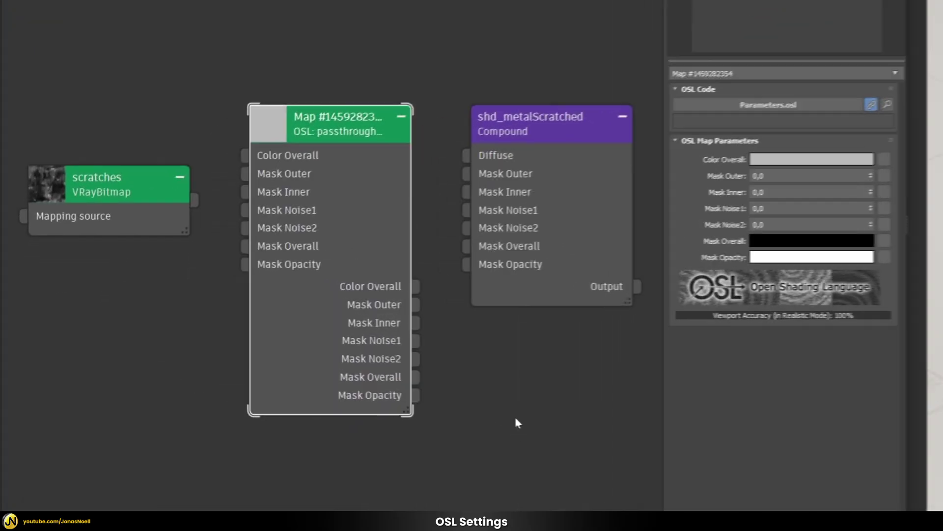
Step: Connect the OSL map's Color Overall output to the compound's Diffuse input and paste the copied orange into its Color Overall parameter
left_click(551, 120)
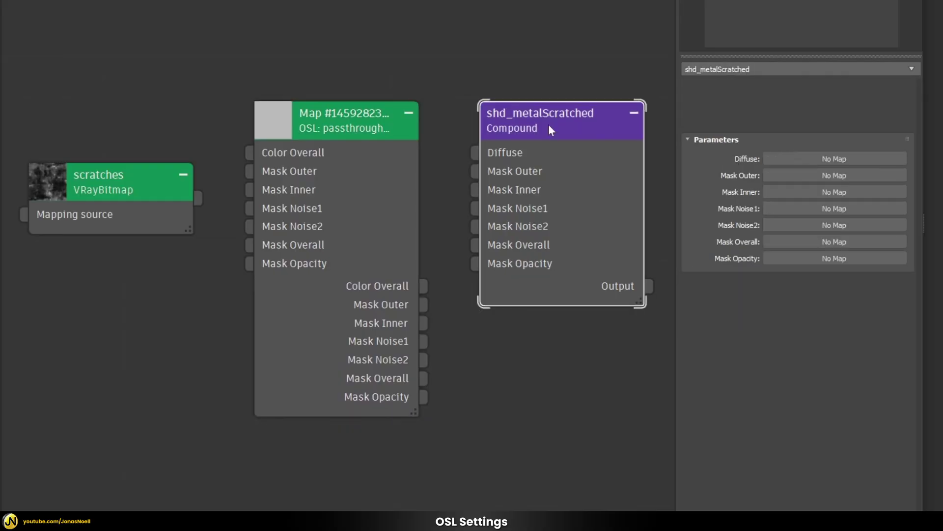
left_click(340, 123)
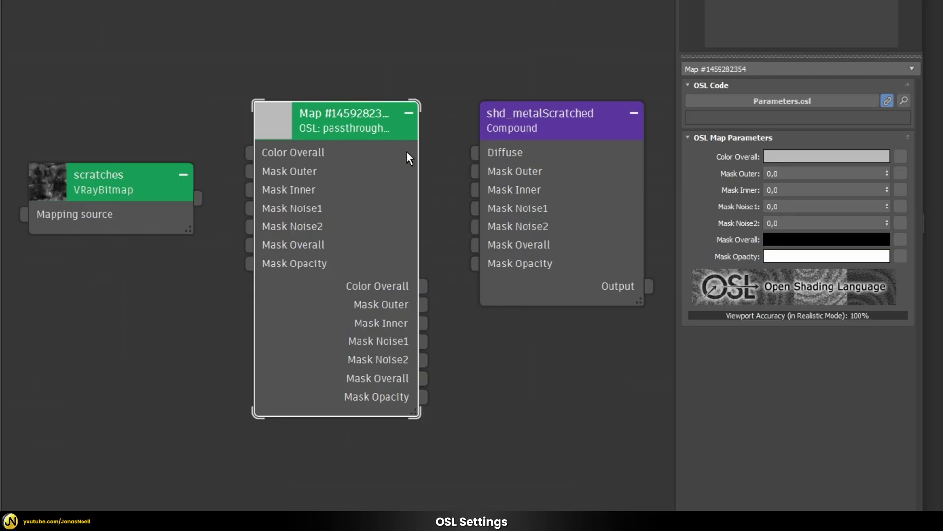
left_click_drag(420, 287, 475, 154)
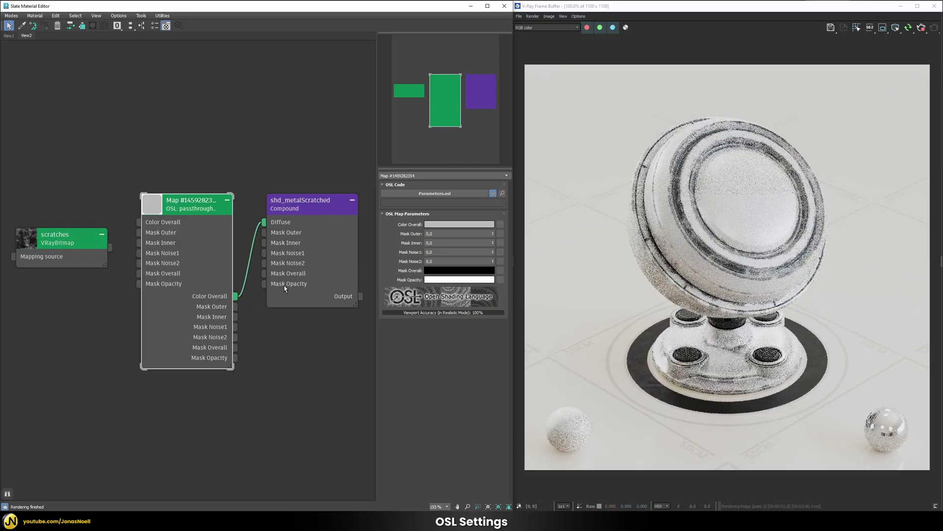
right_click(459, 228)
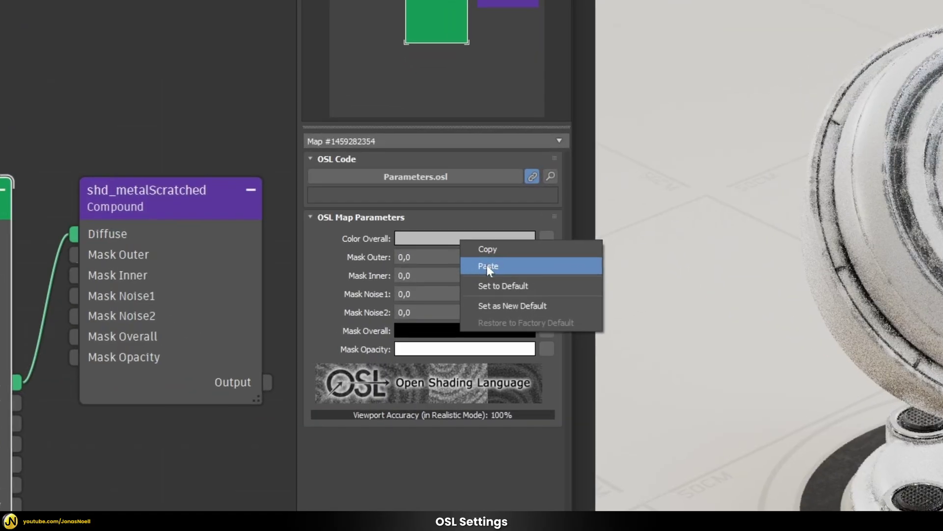
left_click(488, 267)
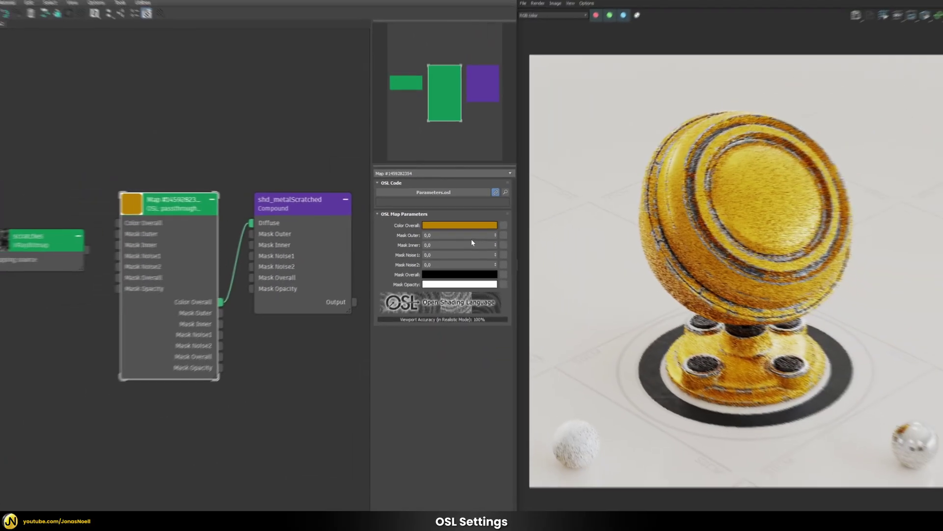
Step: Try a bright green for the OSL map's Color Overall and cancel the color change
left_click(464, 225)
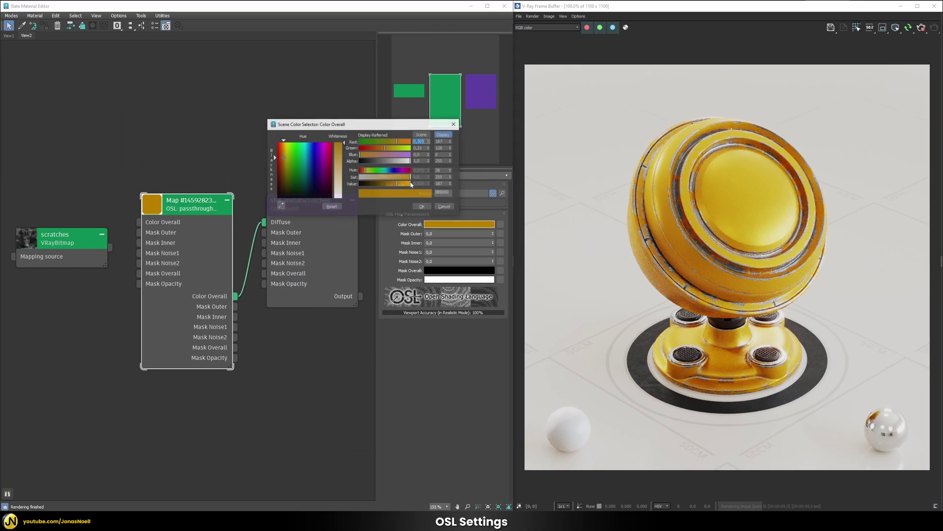
left_click(379, 171)
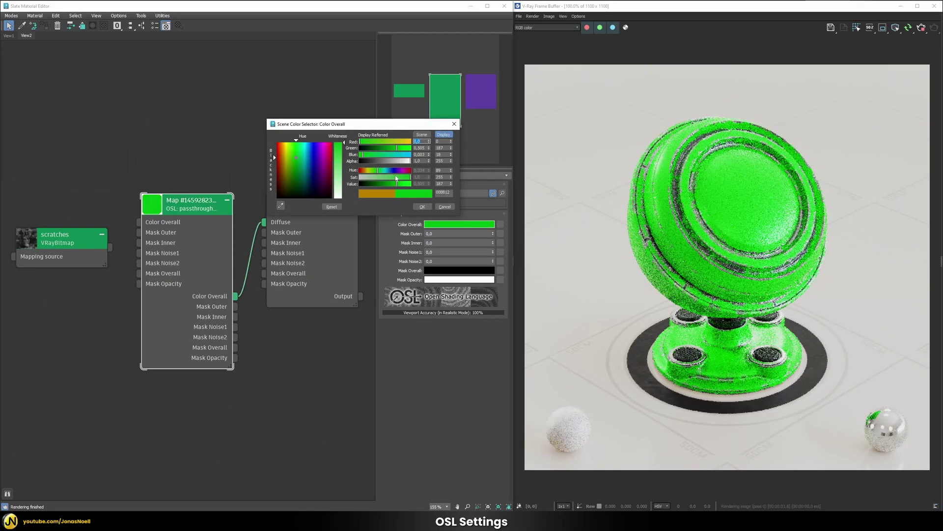
left_click(443, 206)
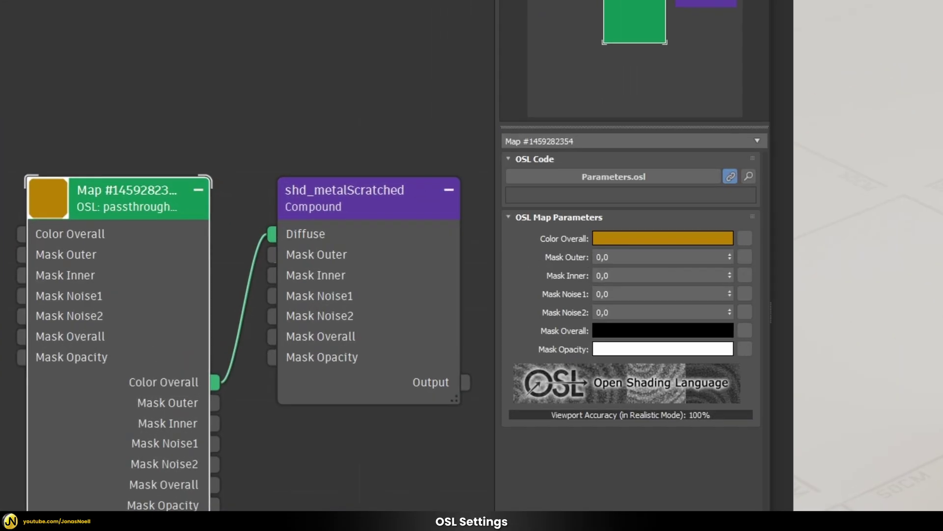
Step: Connect the OSL map's Mask Outer and Mask Inner outputs to the matching compound inputs and set Mask Outer to 2
left_click_drag(216, 402, 273, 254)
left_click_drag(215, 423, 272, 275)
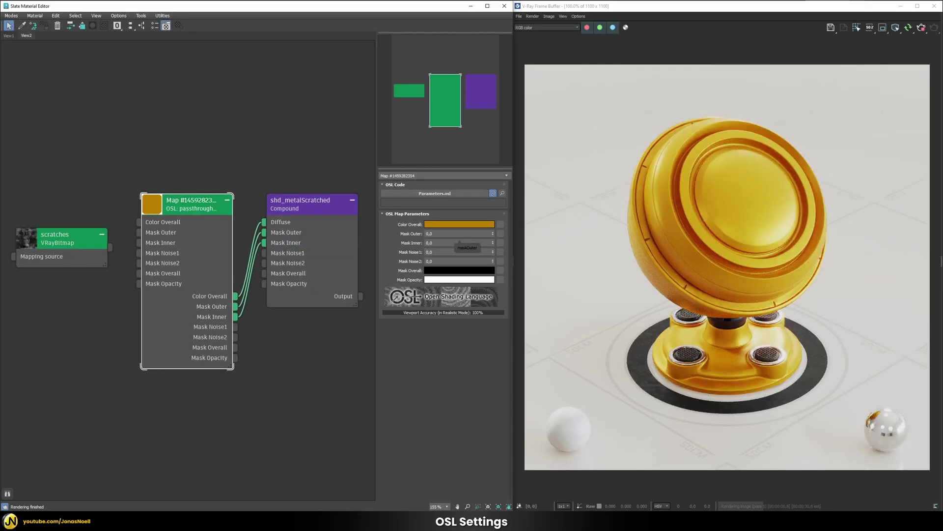
left_click_drag(452, 234, 409, 235)
type("2")
key("Return")
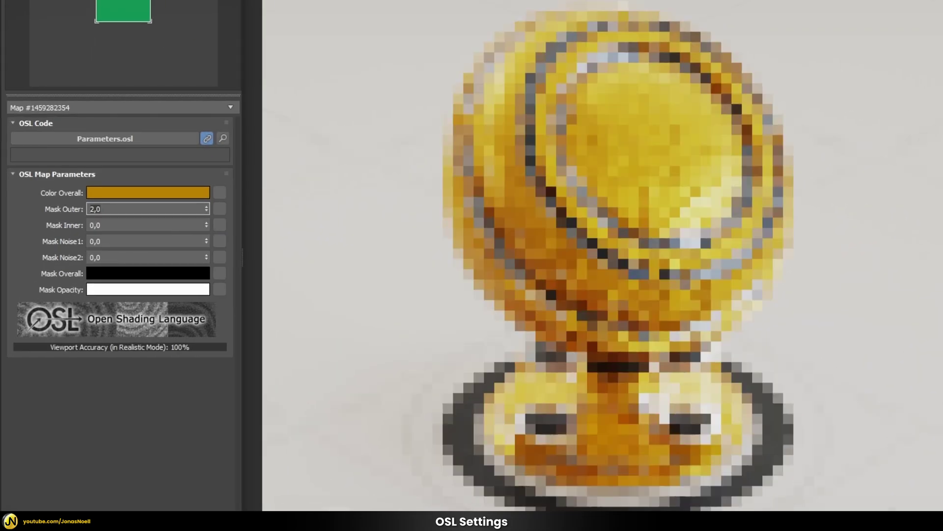
Step: Set the OSL map's Mask Inner value to 1.5 and increase it to 5
left_click_drag(114, 226, 84, 228)
type("1,5")
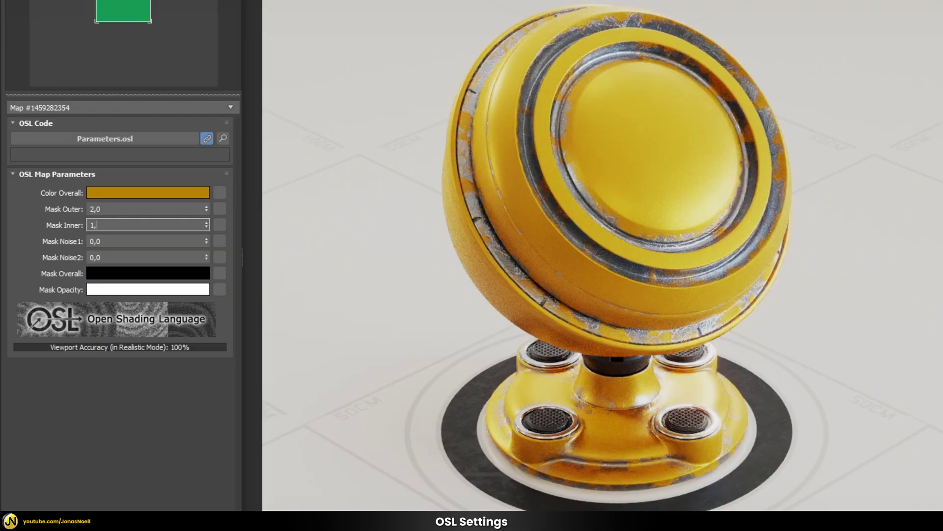
key("Return")
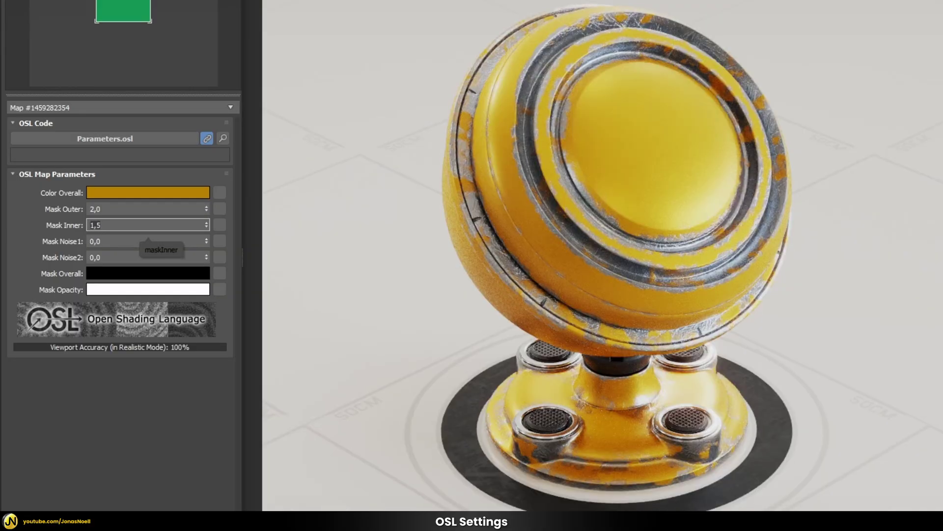
type("5")
key("Return")
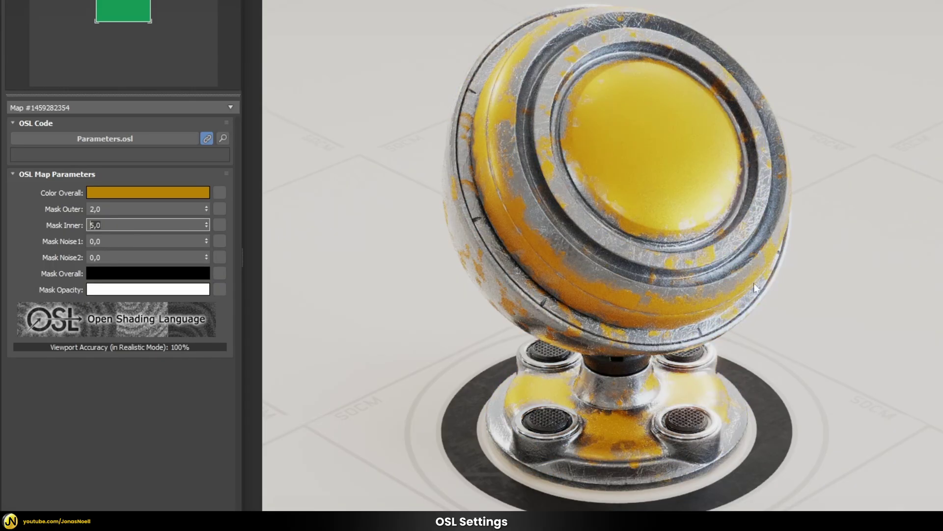
Step: Undo the last Mask Inner increase and connect the OSL map's Mask Noise1 and Mask Noise2 outputs to the matching compound inputs
key("ctrl+z")
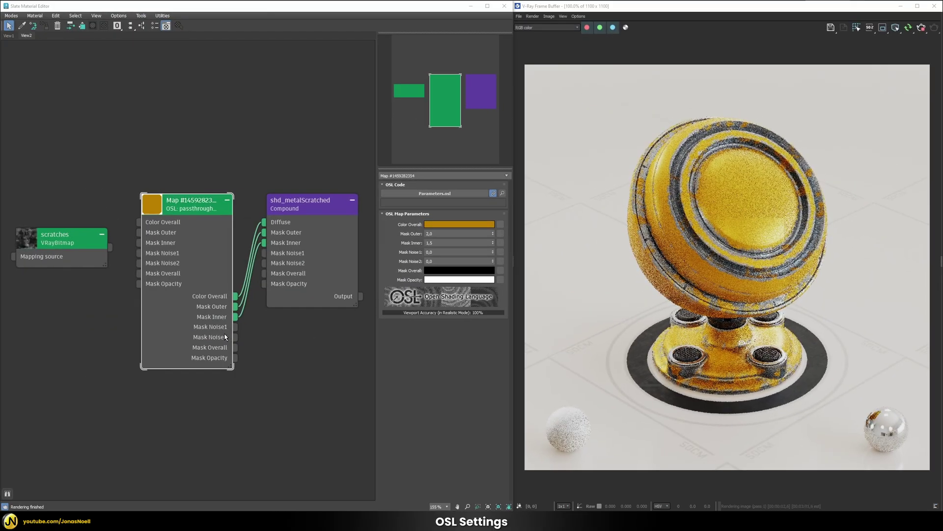
left_click_drag(261, 295, 264, 253)
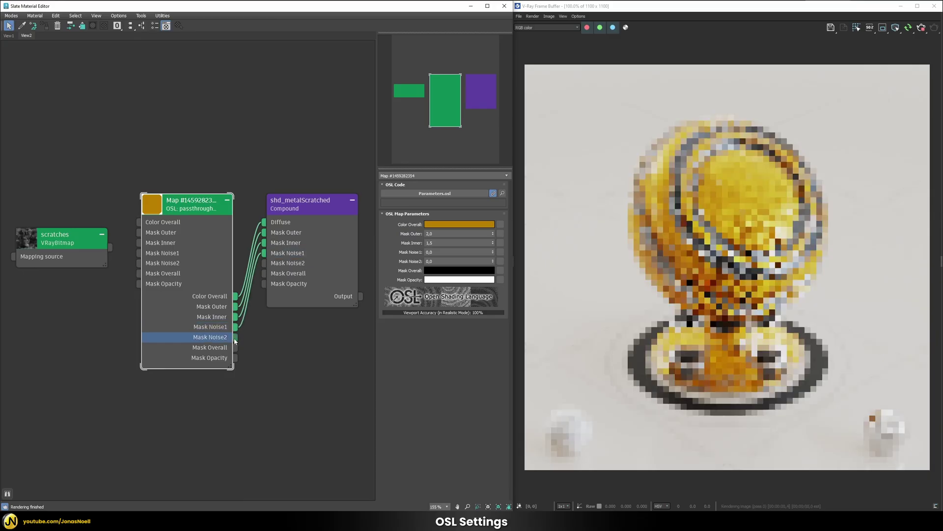
left_click_drag(236, 337, 265, 264)
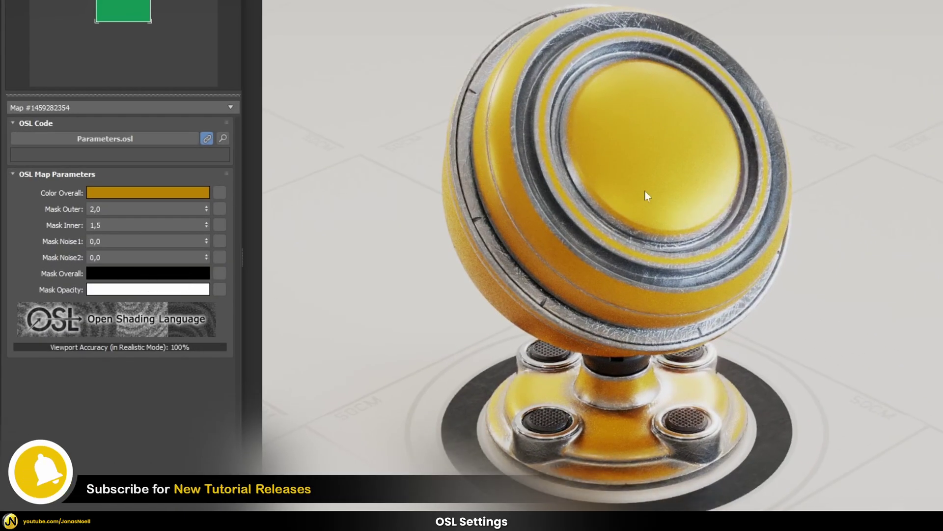
Step: Set the OSL map's Mask Noise1 value to 2 and its Mask Noise2 value to 1
left_click_drag(114, 241, 71, 243)
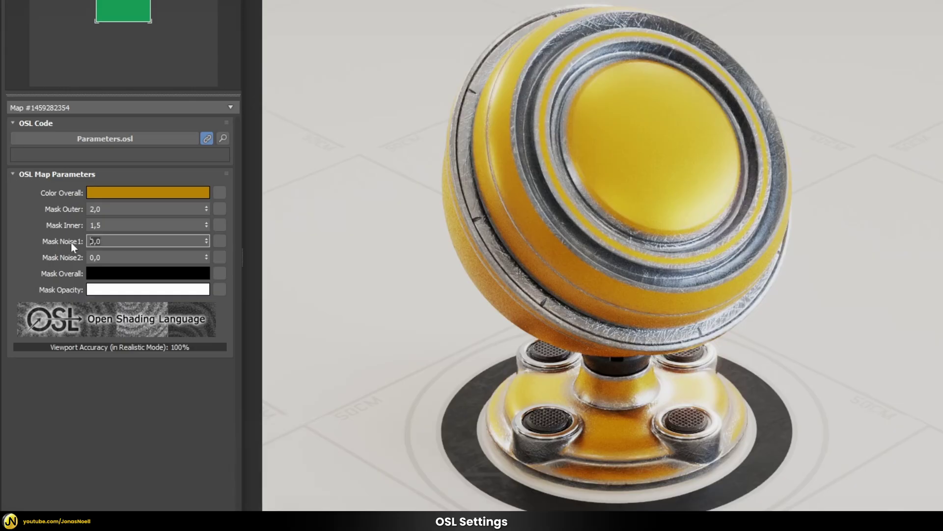
type("2")
key("Return")
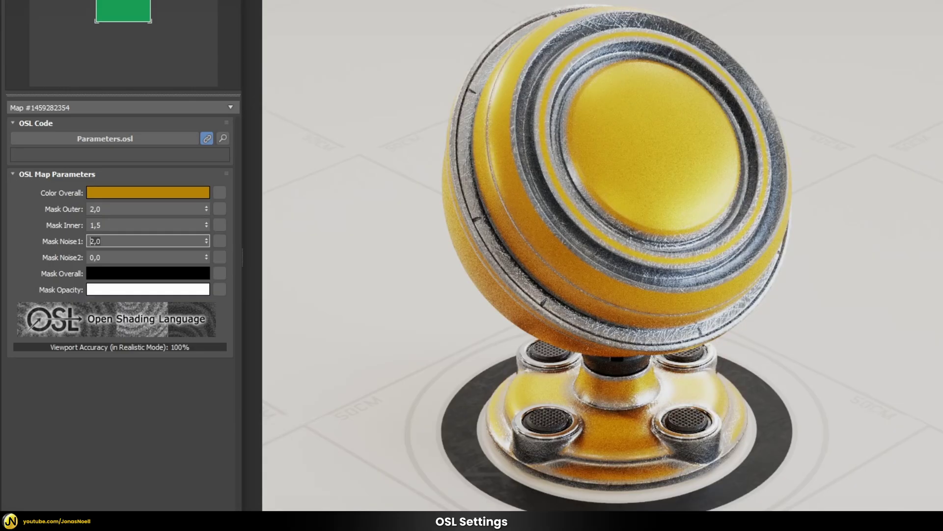
key("Tab")
type("1")
key("Return")
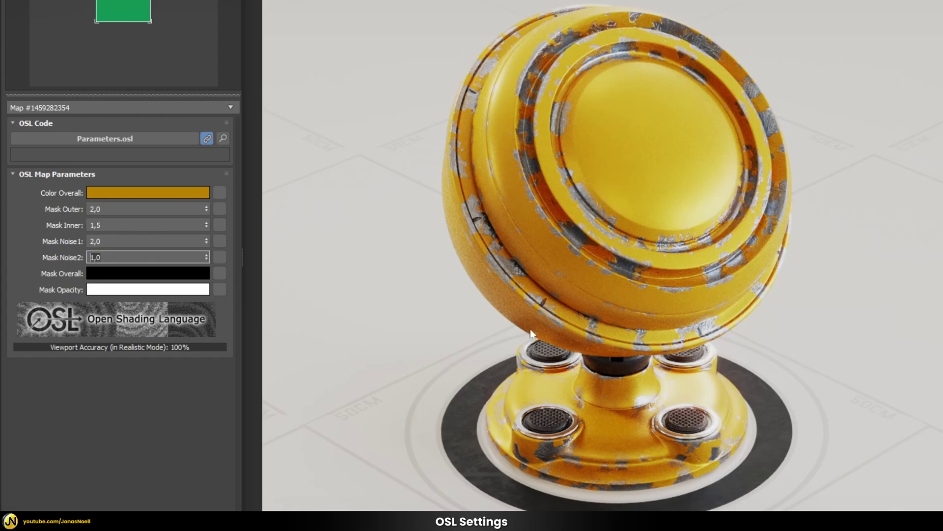
Step: Reduce the OSL map's Mask Noise1 value to 1
left_click_drag(107, 242, 64, 258)
type("1")
key("Tab")
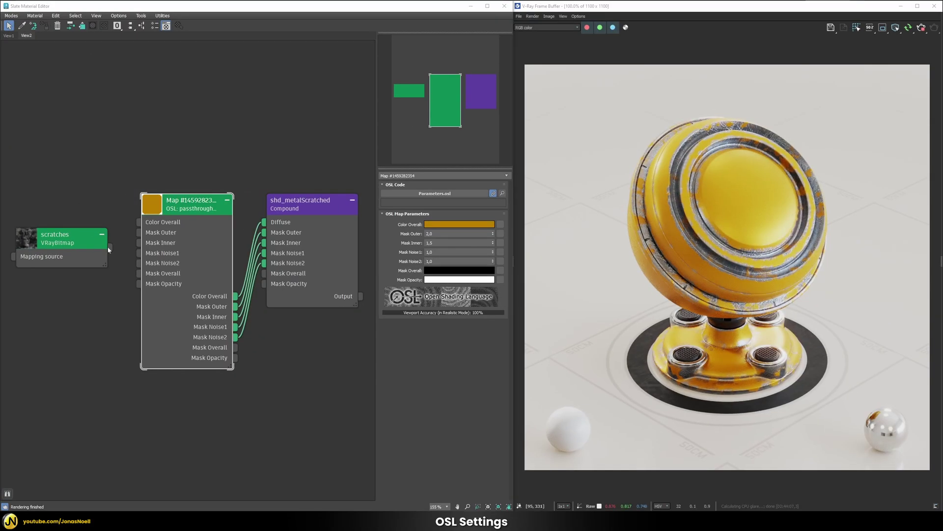
Step: Feed the scratches bitmap into the OSL map's Mask Overall input and connect its Mask Overall and Mask Opacity outputs to the matching compound inputs
left_click_drag(110, 247, 135, 274)
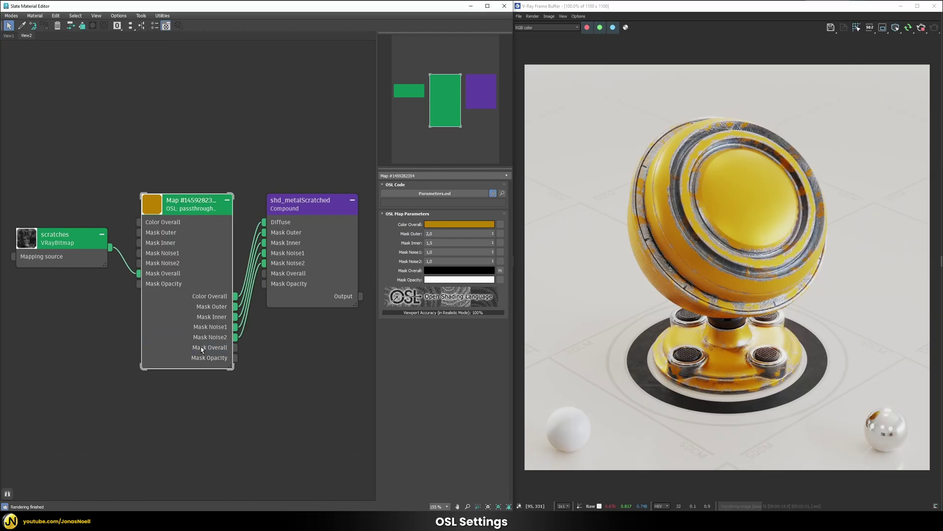
left_click_drag(234, 348, 264, 273)
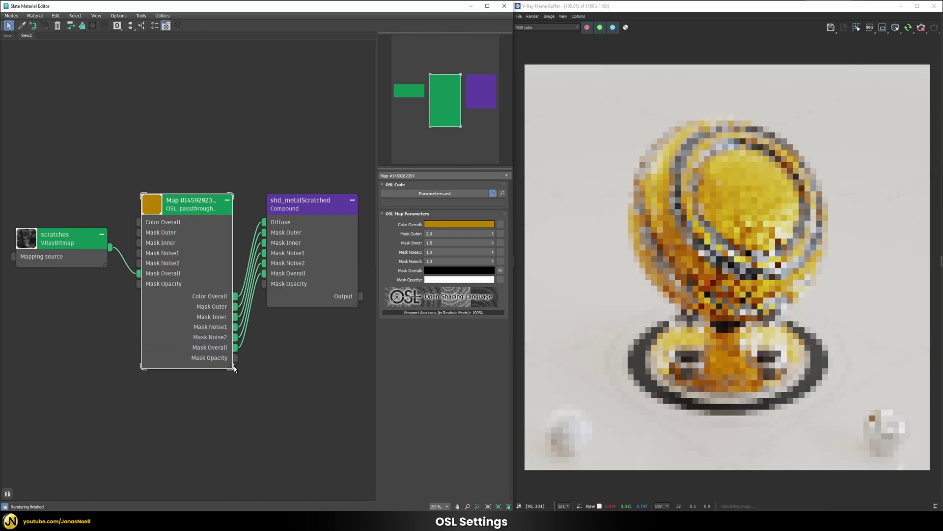
left_click_drag(235, 358, 262, 286)
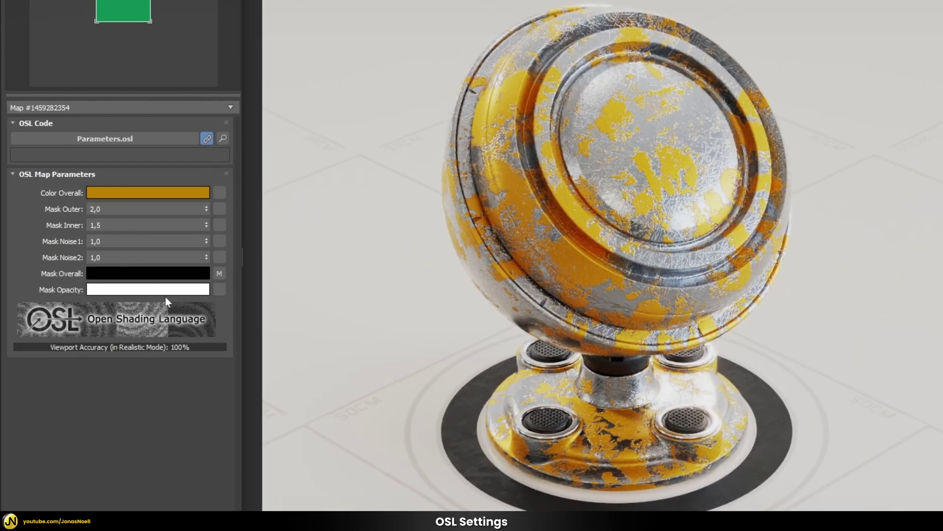
Step: Lower the OSL map's Mask Opacity color to light grey (183) and darken it further to a medium grey
left_click(152, 291)
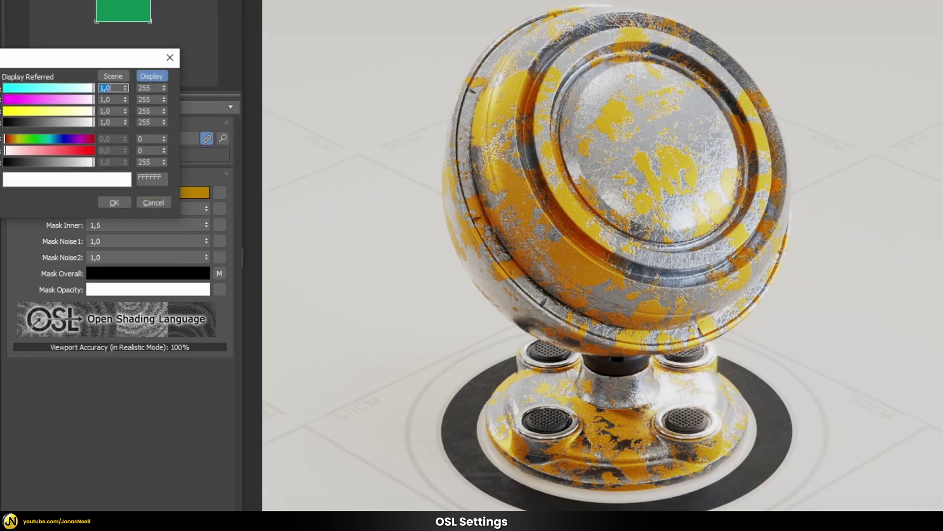
left_click_drag(73, 162, 68, 162)
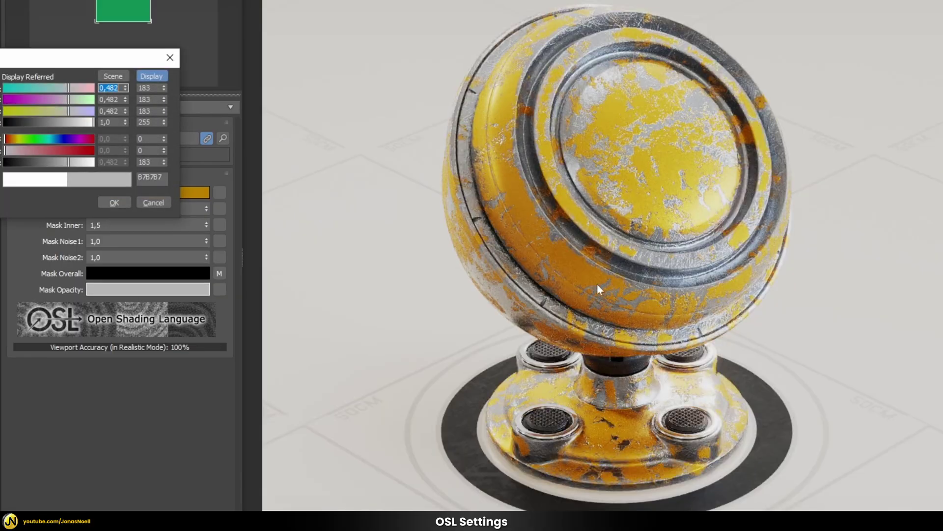
left_click(59, 164)
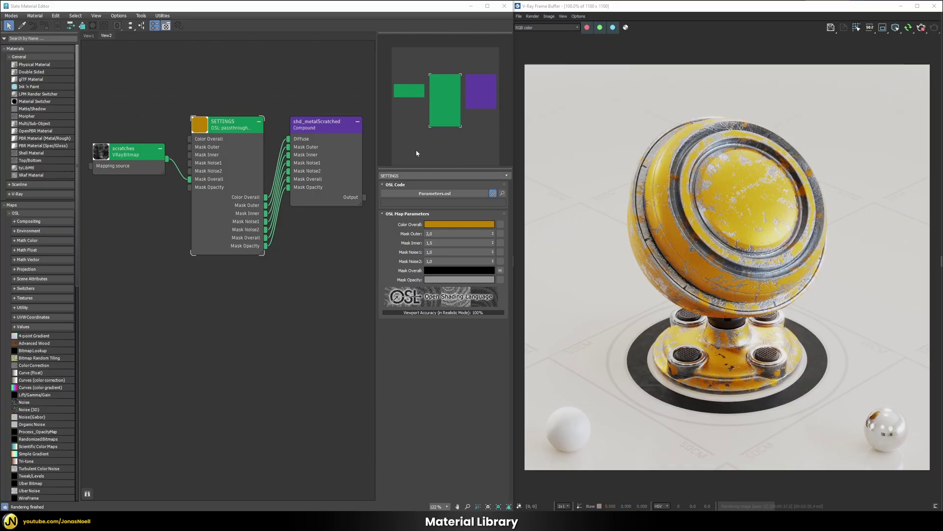
Step: Add the shd_metalScratched compound to a new material library named New Library.mat
left_click(330, 123)
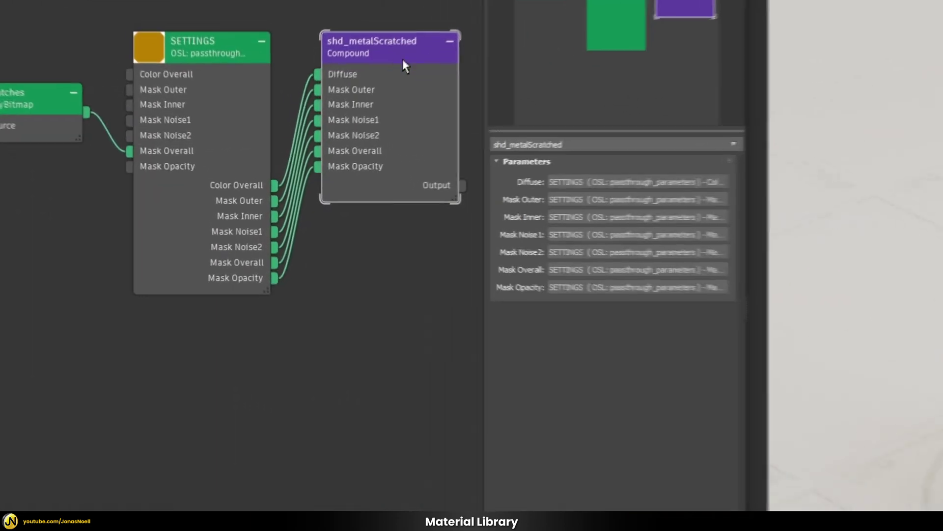
right_click(385, 47)
mouse_move(426, 125)
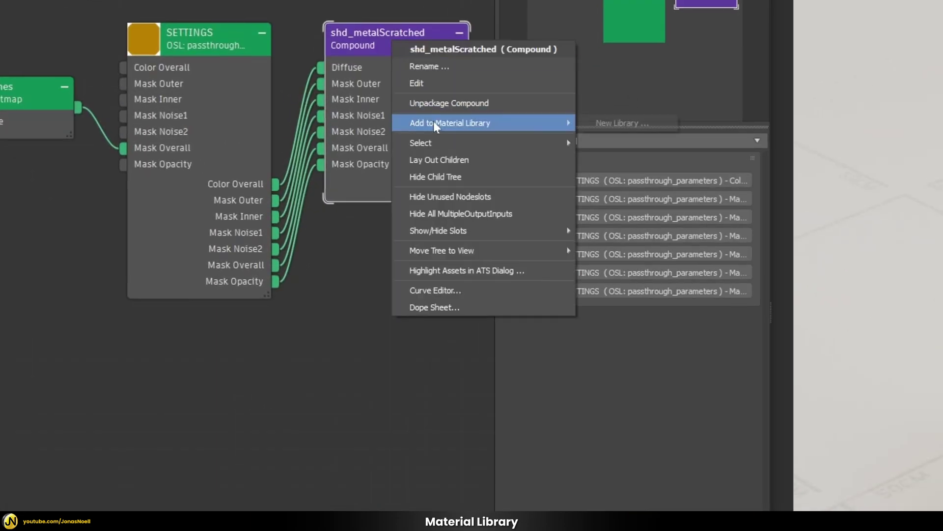
left_click(639, 122)
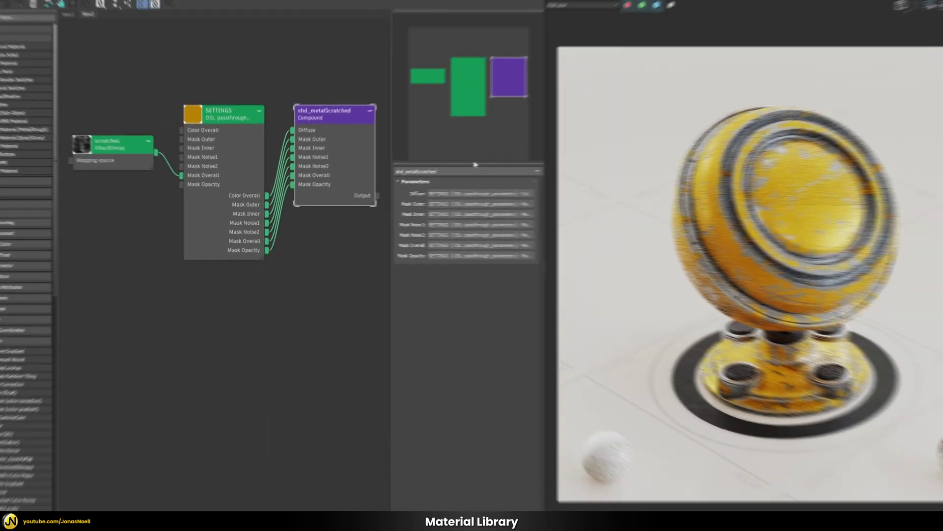
left_click(923, 492)
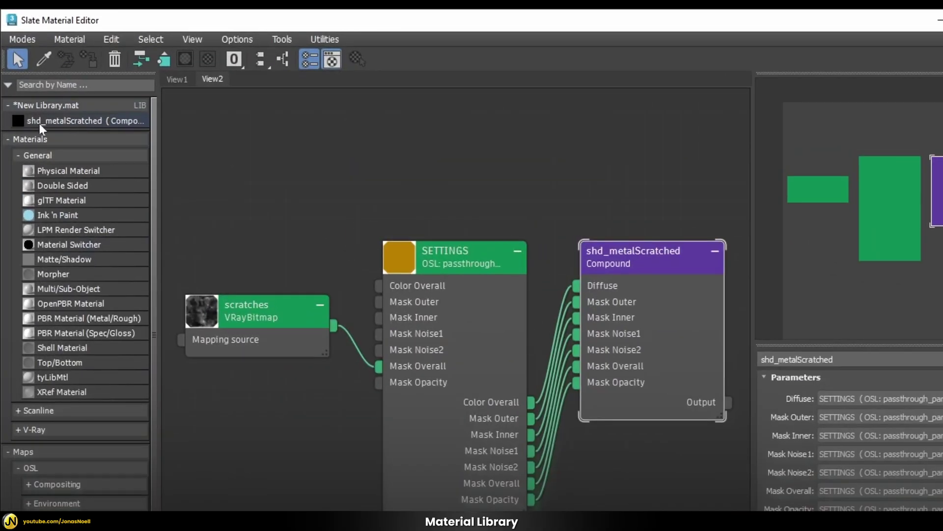
Step: Place a copy of the shd_metalScratched compound from New Library.mat into View2 below the original node tree
left_click_drag(40, 123, 288, 361)
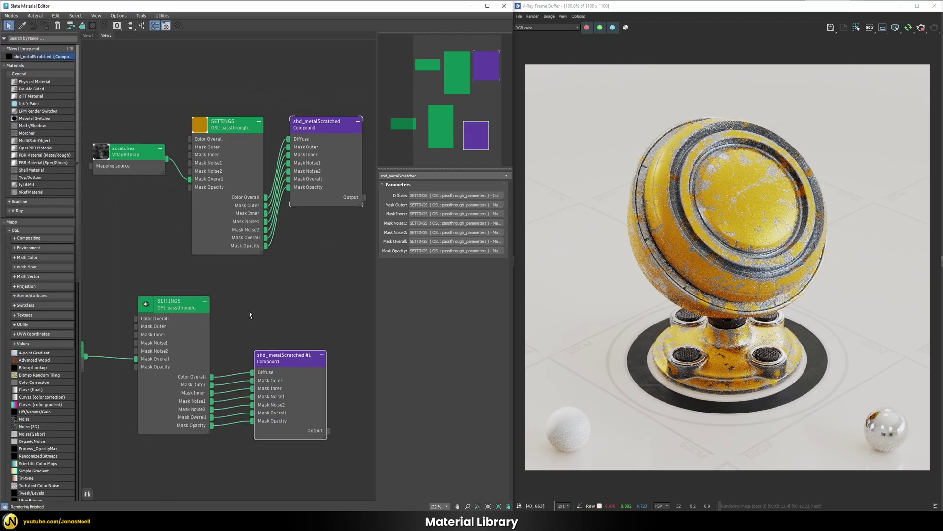
scroll(249, 314, "down", 2)
middle_click_drag(250, 314, 298, 319)
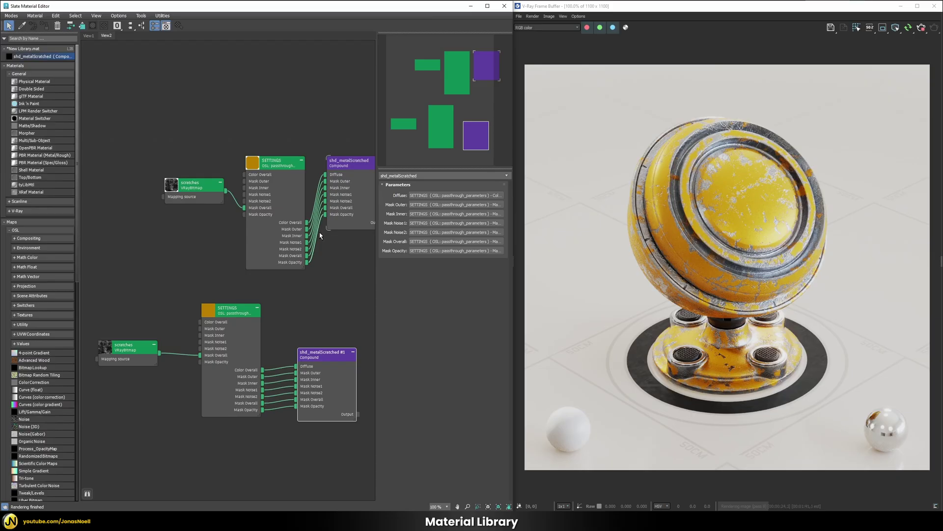
middle_click_drag(326, 222, 315, 221)
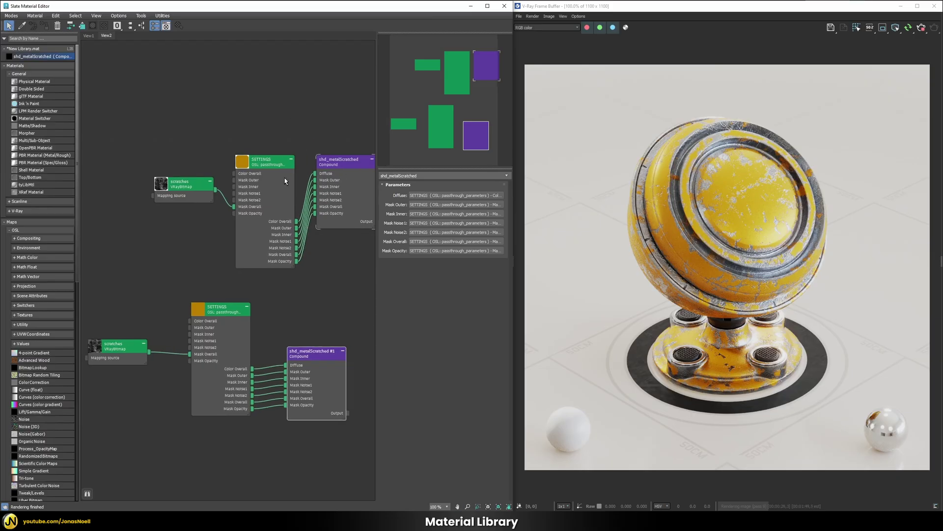